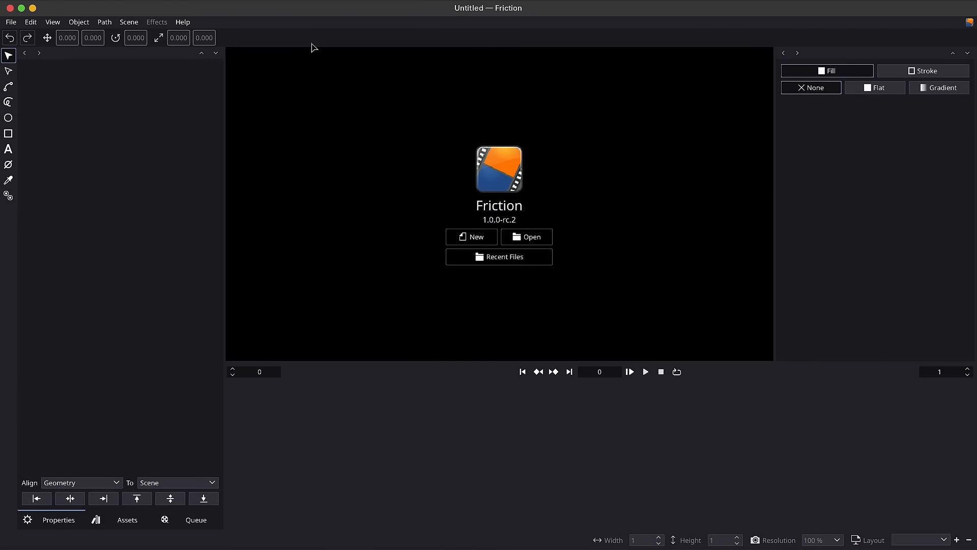
Start a new scene and set its width to 1600, height to 1400 and duration to frames 0–90
{"action": "left_click", "coordinate": [461, 236]}
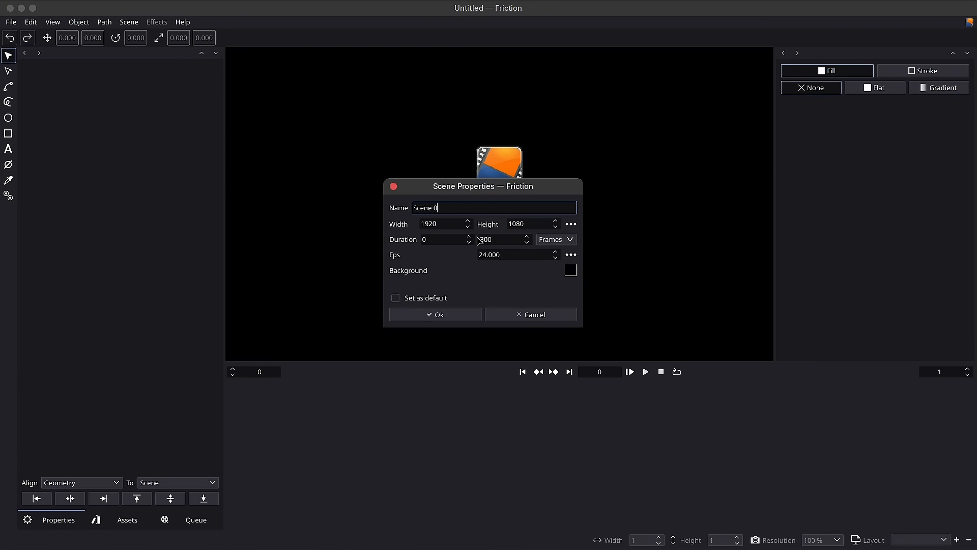
{"action": "type", "text": "1"}
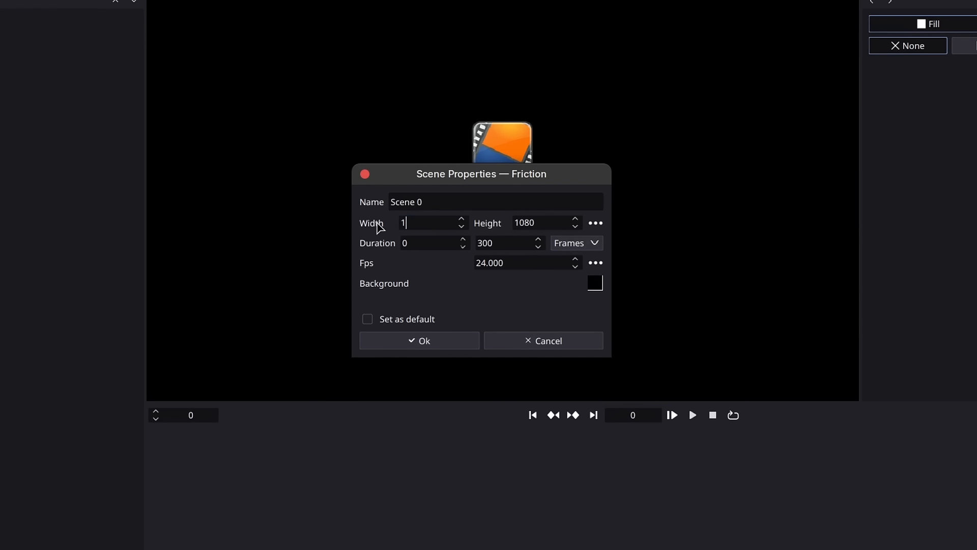
{"action": "key", "text": "Tab"}
{"action": "type", "text": "14"}
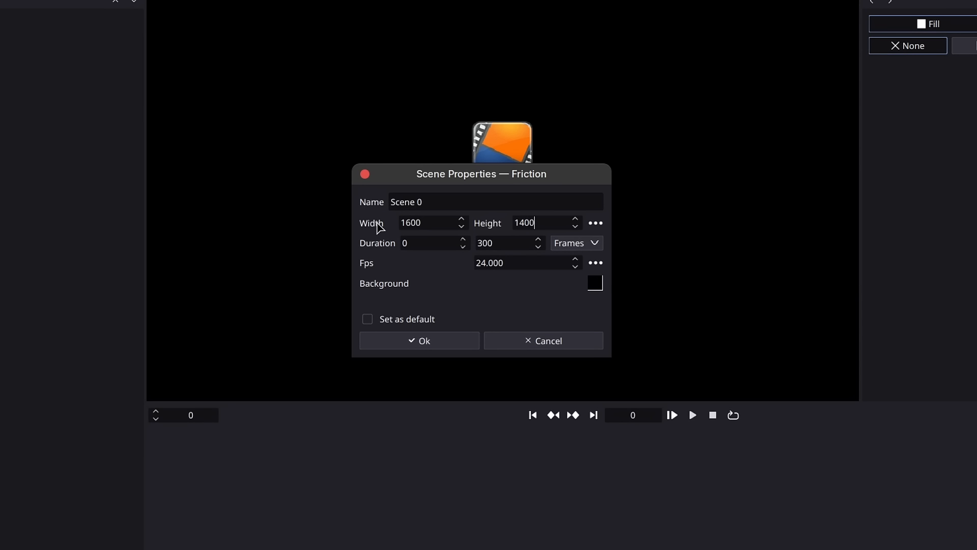
{"action": "double_click", "coordinate": [509, 243]}
{"action": "type", "text": "90"}
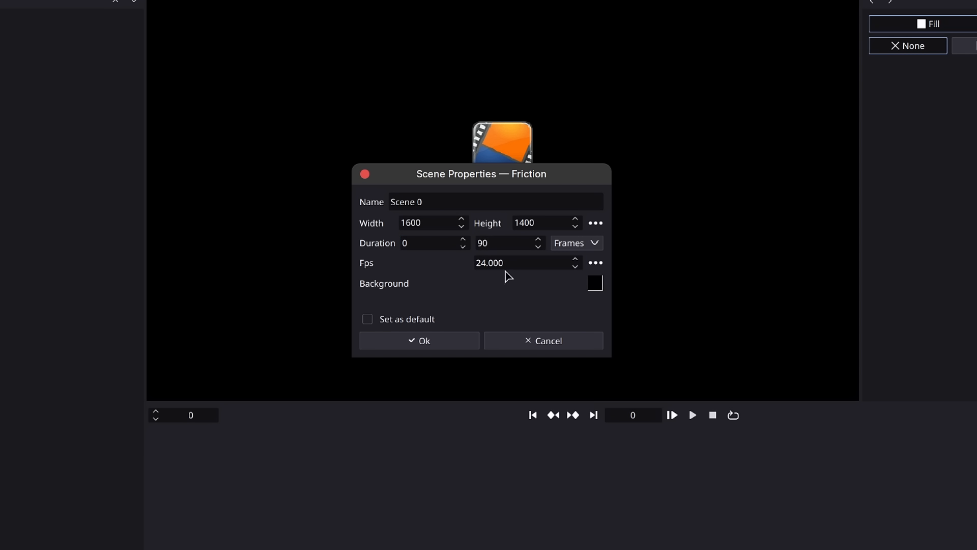
Set the scene's background colour to white and create the scene
{"action": "left_click", "coordinate": [594, 283]}
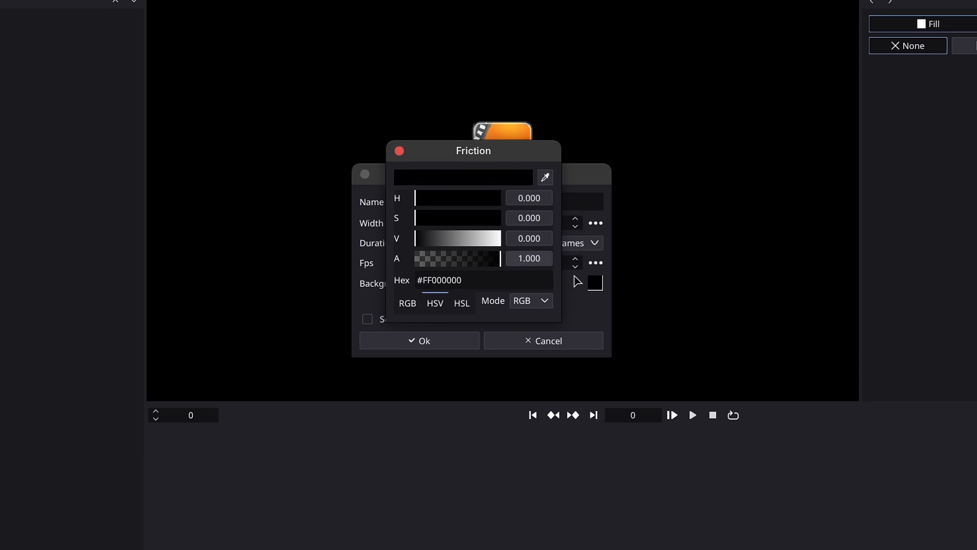
{"action": "left_click_drag", "start_coordinate": [498, 243], "coordinate": [527, 239]}
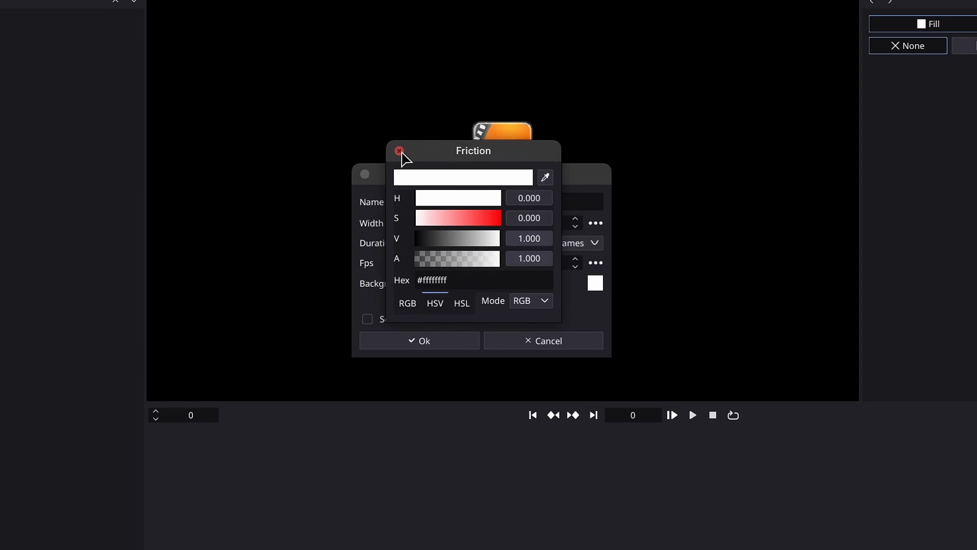
{"action": "left_click", "coordinate": [399, 150]}
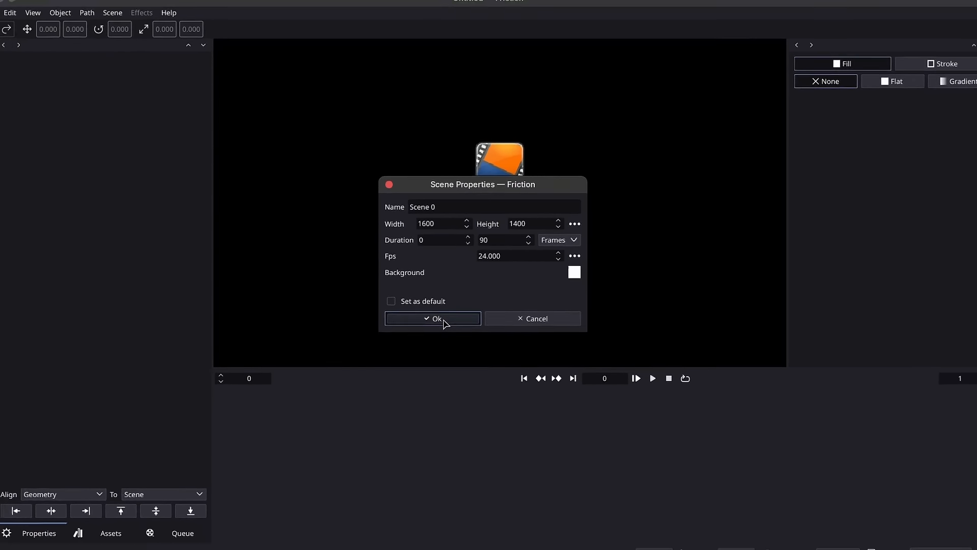
{"action": "left_click", "coordinate": [443, 320]}
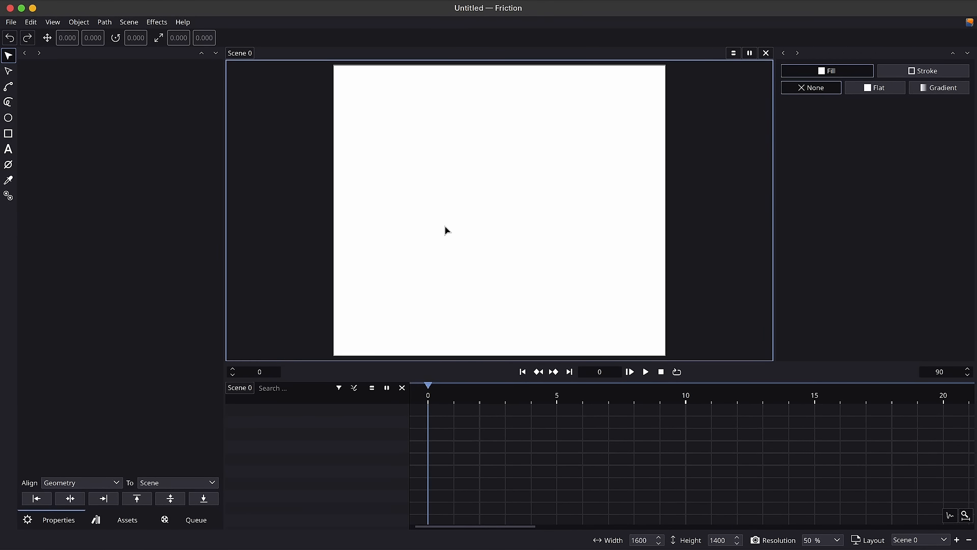
Place a single-point path in the upper middle of the canvas and switch to point editing
{"action": "left_click", "coordinate": [8, 87]}
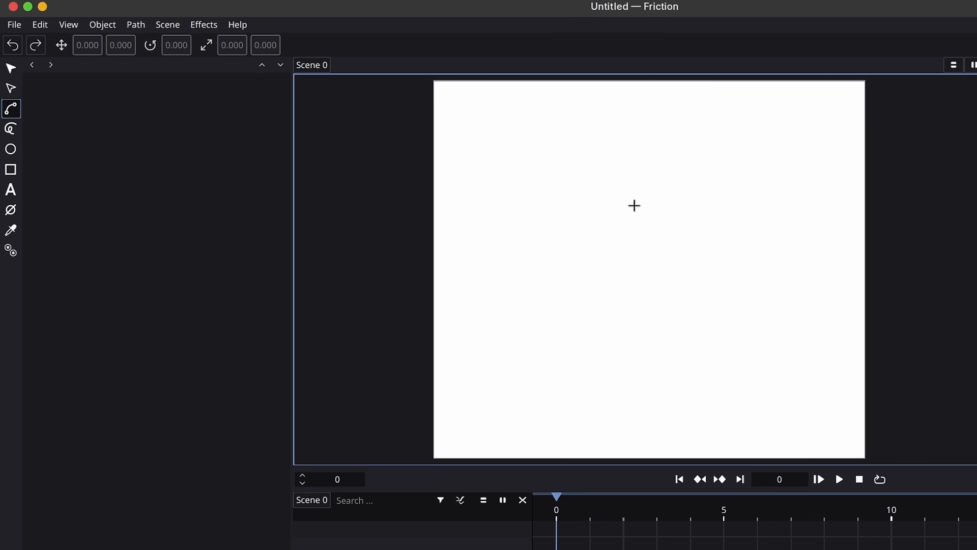
{"action": "left_click", "coordinate": [646, 192]}
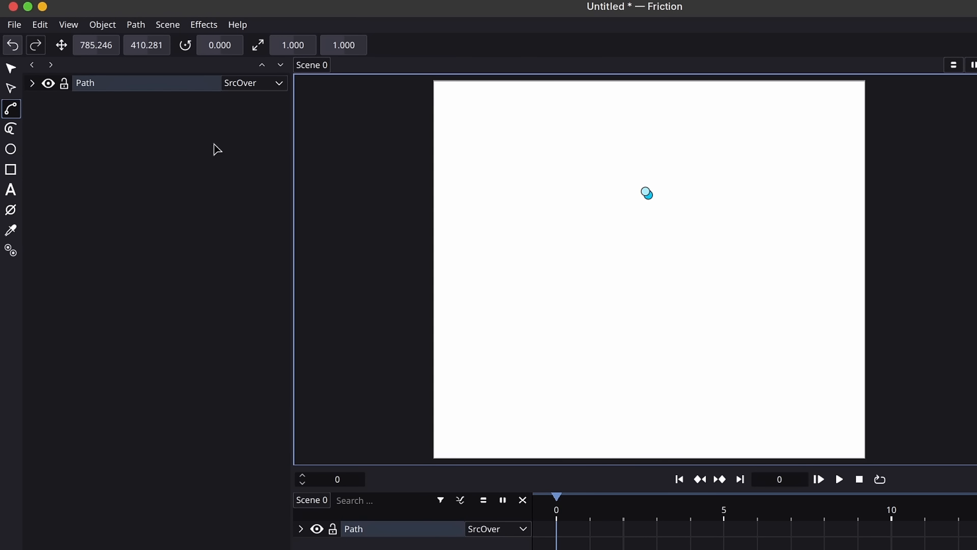
{"action": "left_click", "coordinate": [14, 91]}
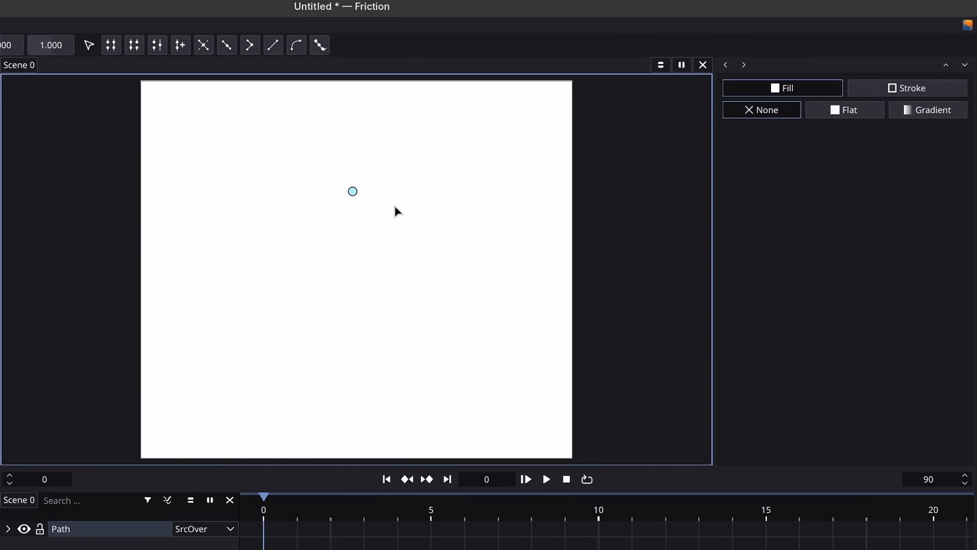
Set the single-point path's stroke width to 255 to form a round dot
{"action": "left_click", "coordinate": [886, 91]}
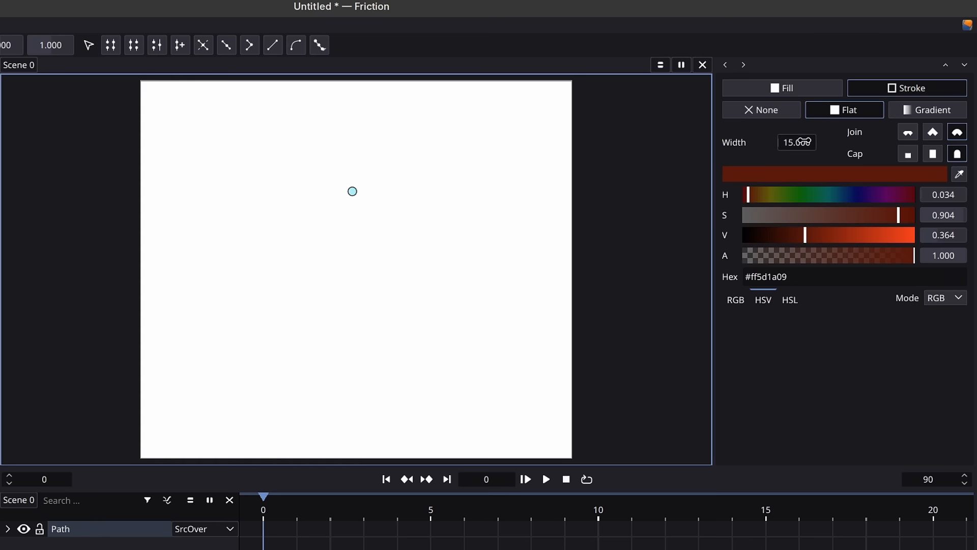
{"action": "left_click_drag", "start_coordinate": [802, 142], "coordinate": [896, 142]}
{"action": "mouse_move", "coordinate": [791, 143]}
{"action": "left_mouse_down"}
{"action": "mouse_move", "coordinate": [835, 143]}
{"action": "mouse_move", "coordinate": [796, 148]}
{"action": "left_mouse_up"}
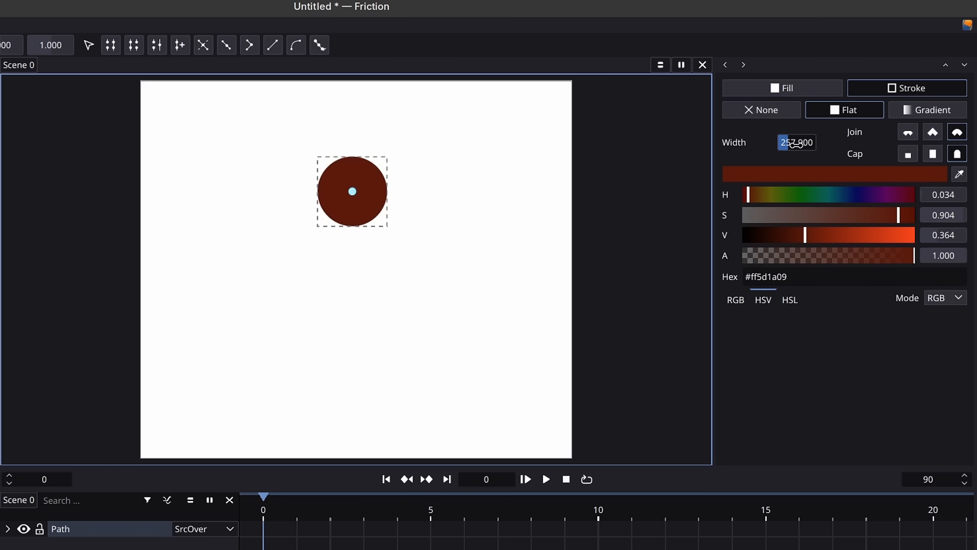
{"action": "left_click", "coordinate": [797, 144]}
{"action": "type", "text": "255"}
{"action": "key", "text": "Return"}
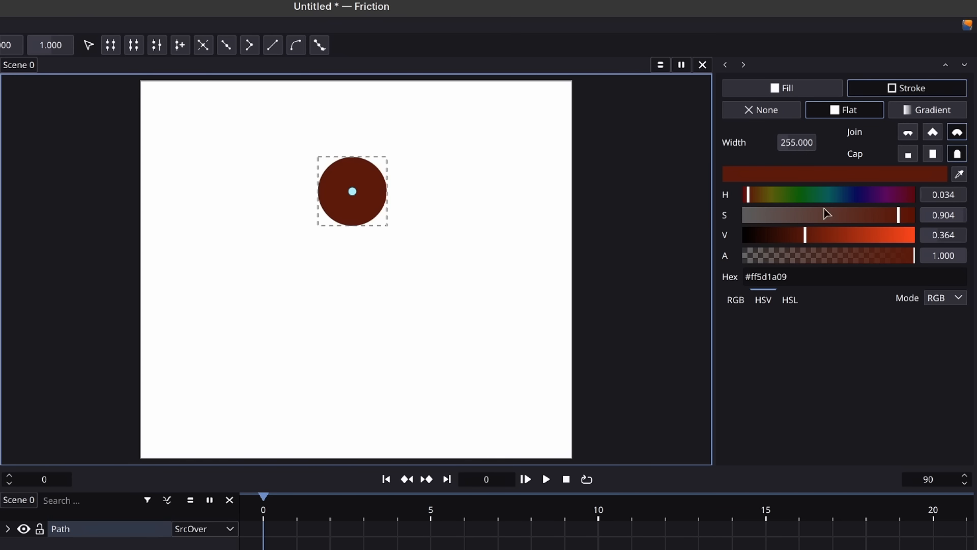
Brighten the dot's stroke colour to an orange-red, #ffd53b14
{"action": "left_click", "coordinate": [846, 236]}
{"action": "left_click", "coordinate": [859, 235]}
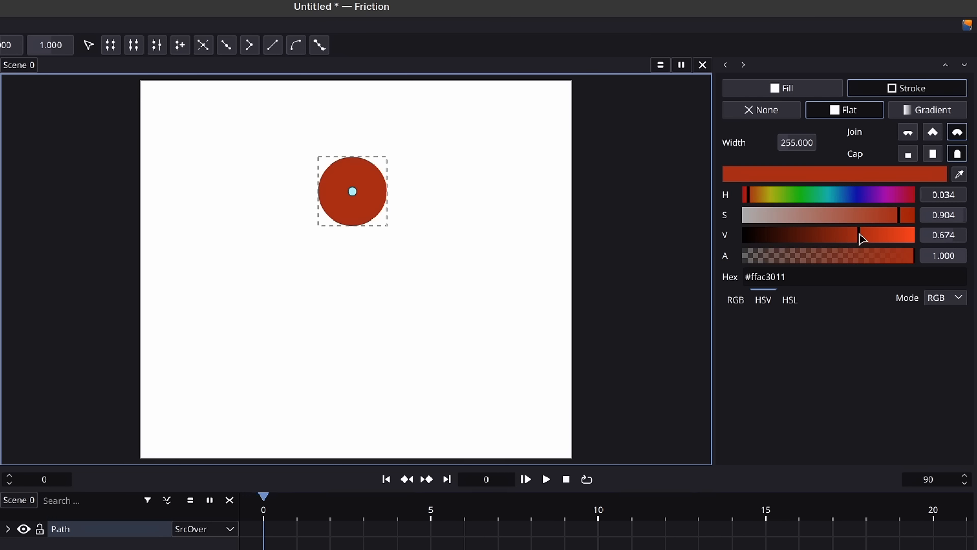
{"action": "left_click", "coordinate": [866, 235]}
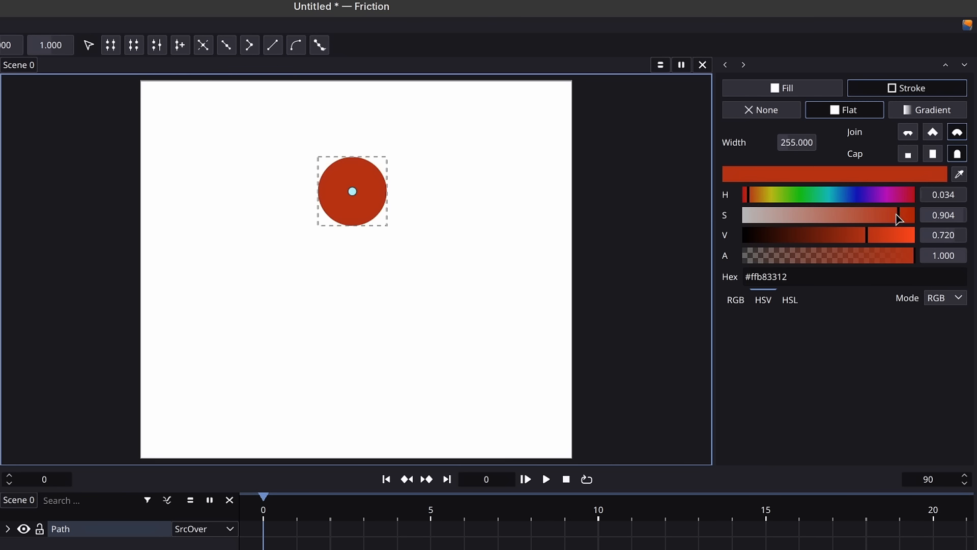
{"action": "left_click", "coordinate": [894, 215]}
{"action": "left_click", "coordinate": [891, 236]}
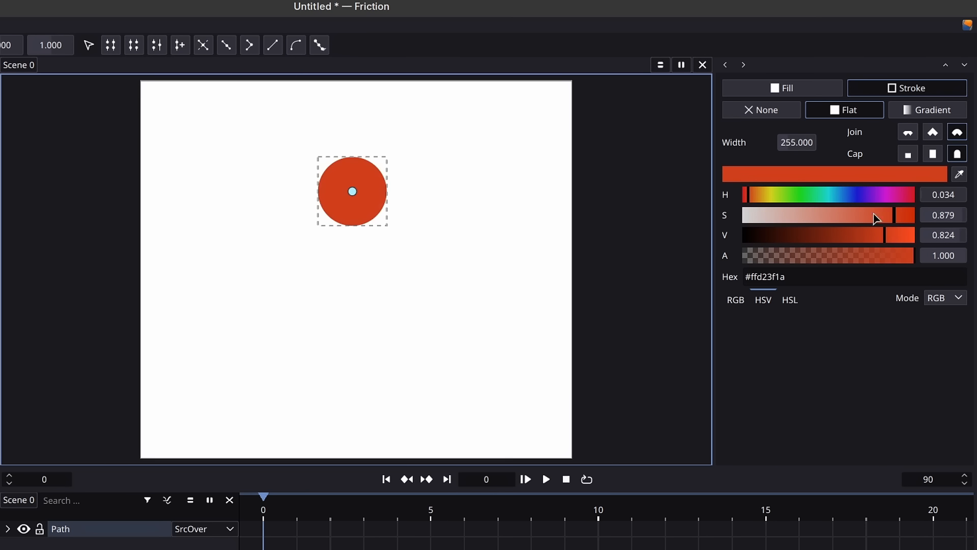
{"action": "left_click", "coordinate": [886, 236]}
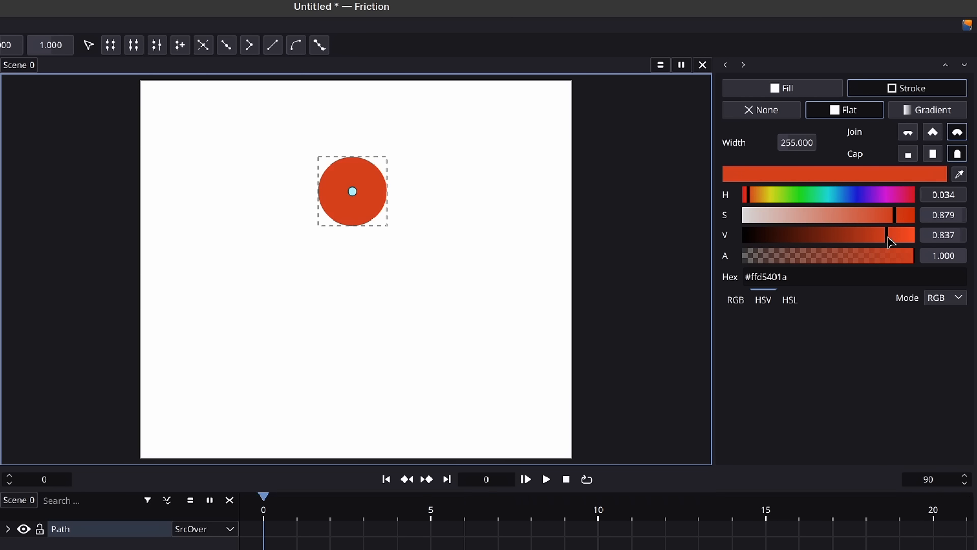
{"action": "left_click", "coordinate": [899, 218]}
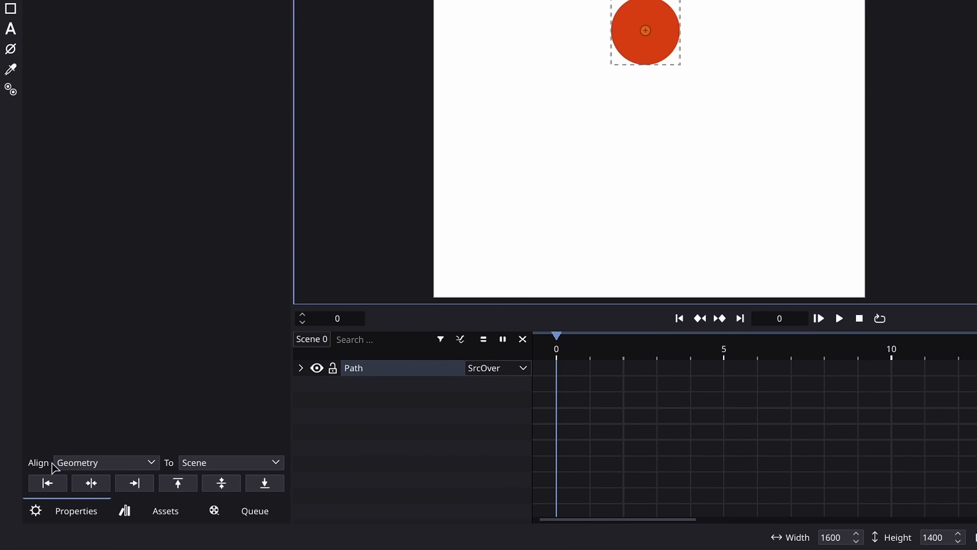
Align the dot's pivot to the bottom of its bounding box
{"action": "left_click", "coordinate": [96, 462]}
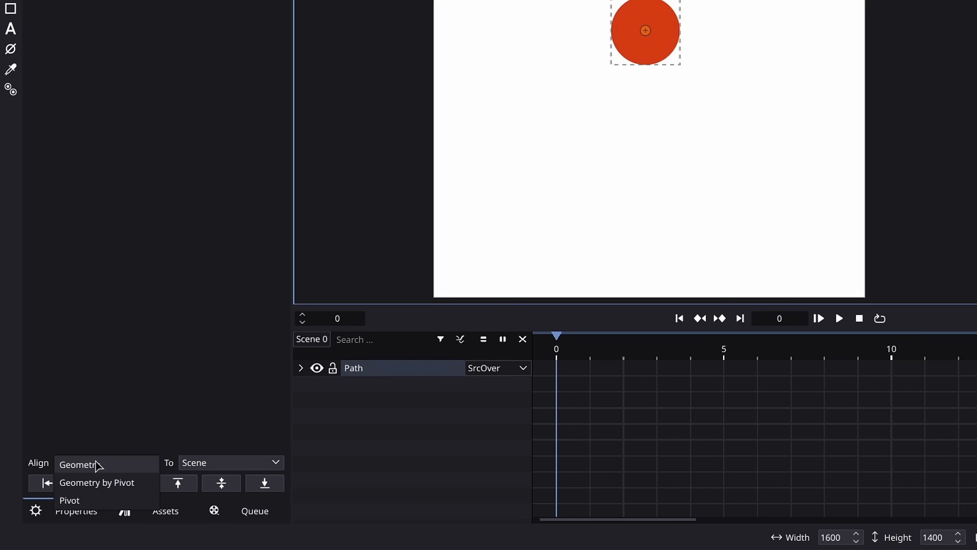
{"action": "left_click", "coordinate": [83, 501]}
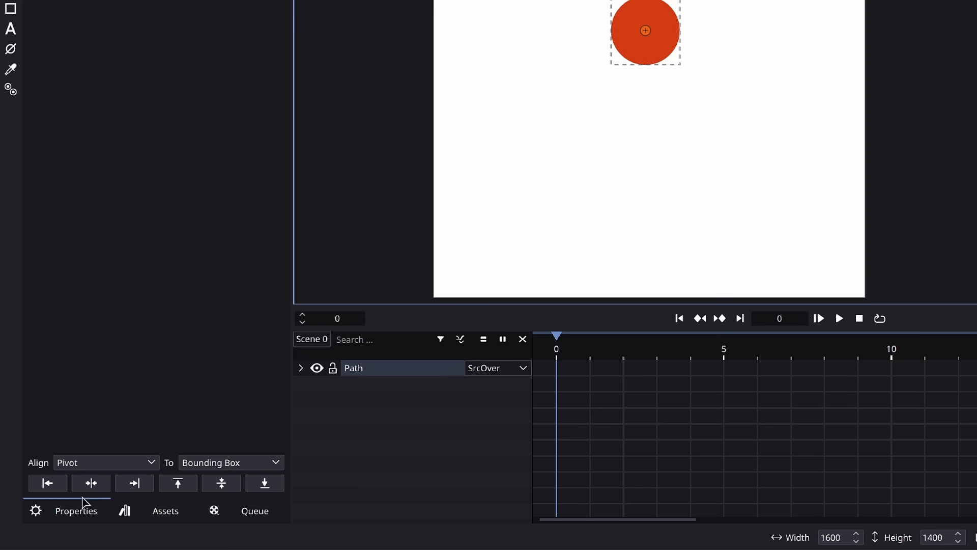
{"action": "left_click", "coordinate": [265, 484]}
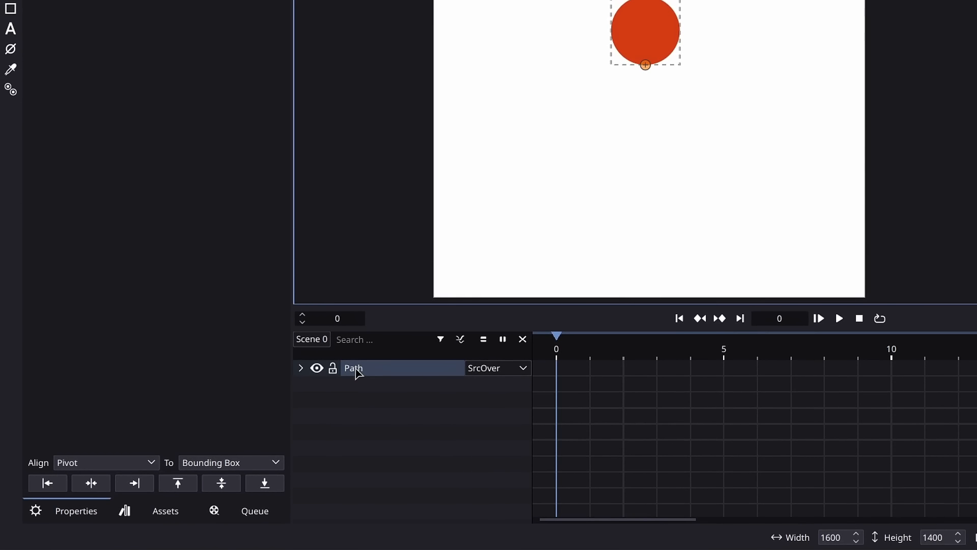
Rename the path as ball
{"action": "right_click", "coordinate": [212, 454]}
{"action": "left_click", "coordinate": [435, 212]}
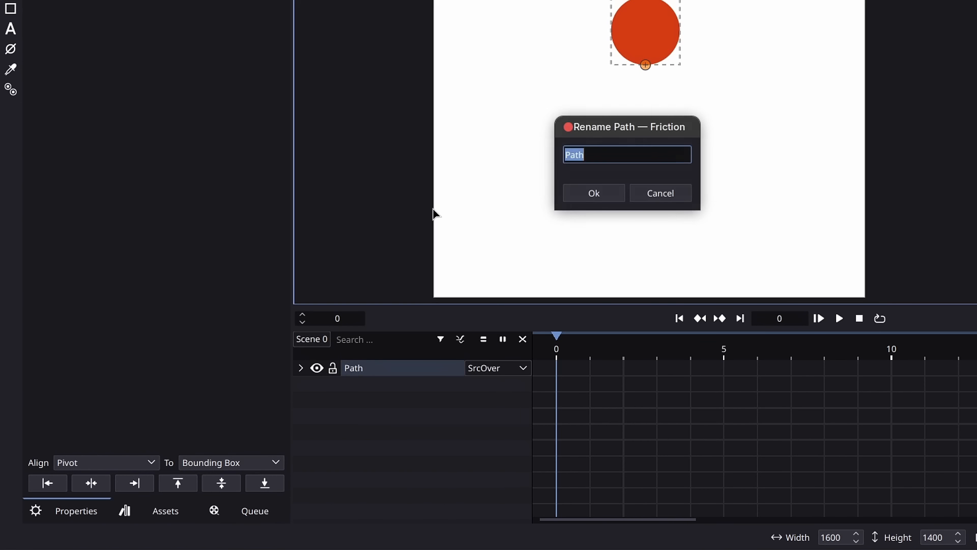
{"action": "type", "text": "ball"}
{"action": "key", "text": "Return"}
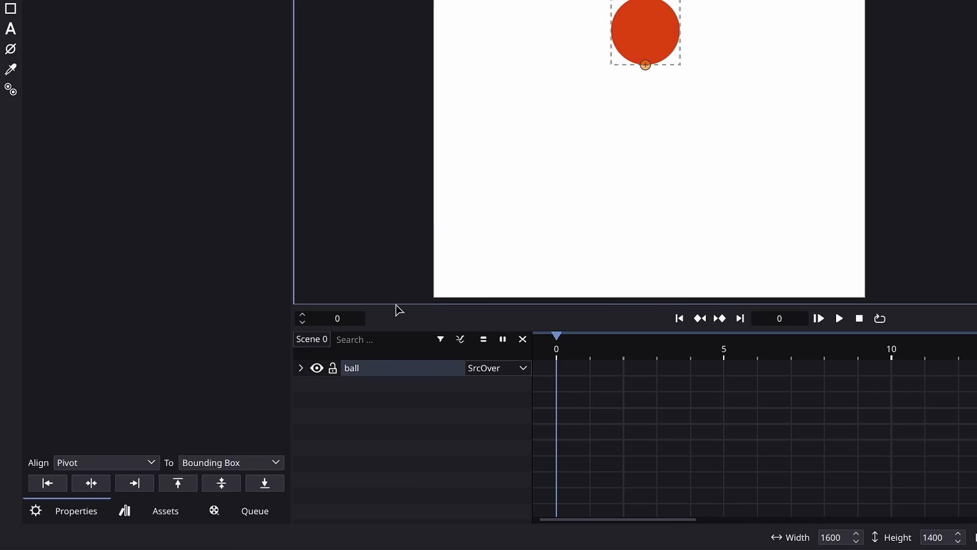
Reveal the ball's translation properties, enable keyframing for y at frame 0 and select the y property
{"action": "left_click", "coordinate": [301, 367]}
{"action": "left_click", "coordinate": [333, 385]}
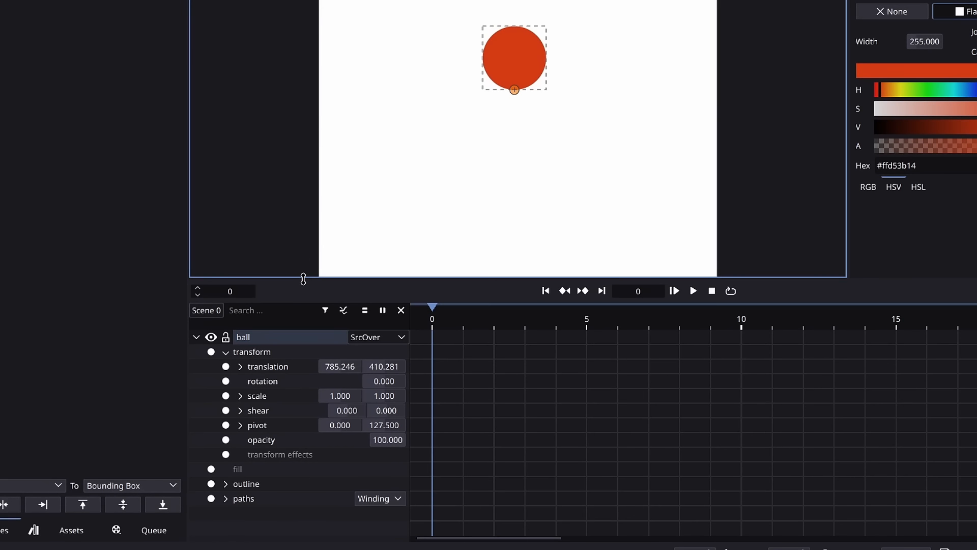
{"action": "left_click", "coordinate": [240, 366]}
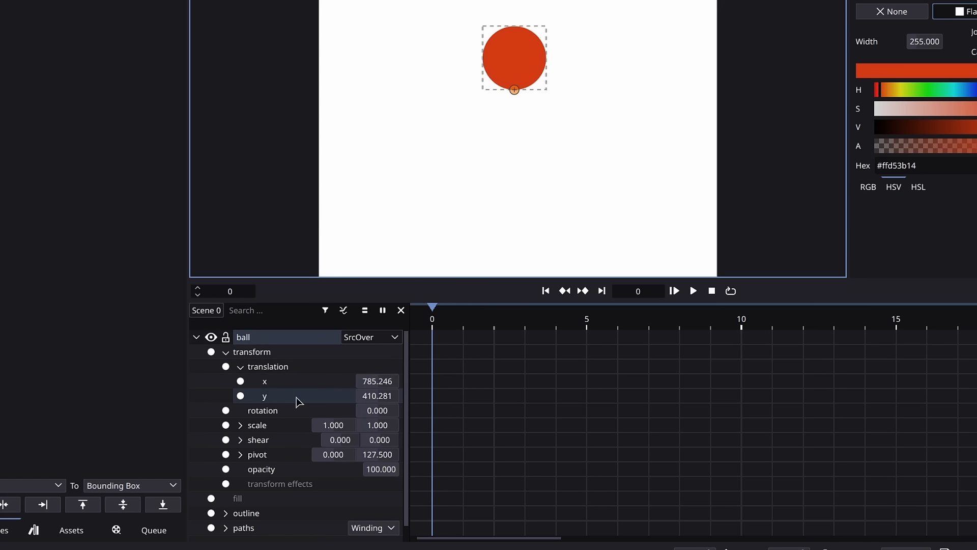
{"action": "left_click", "coordinate": [240, 396]}
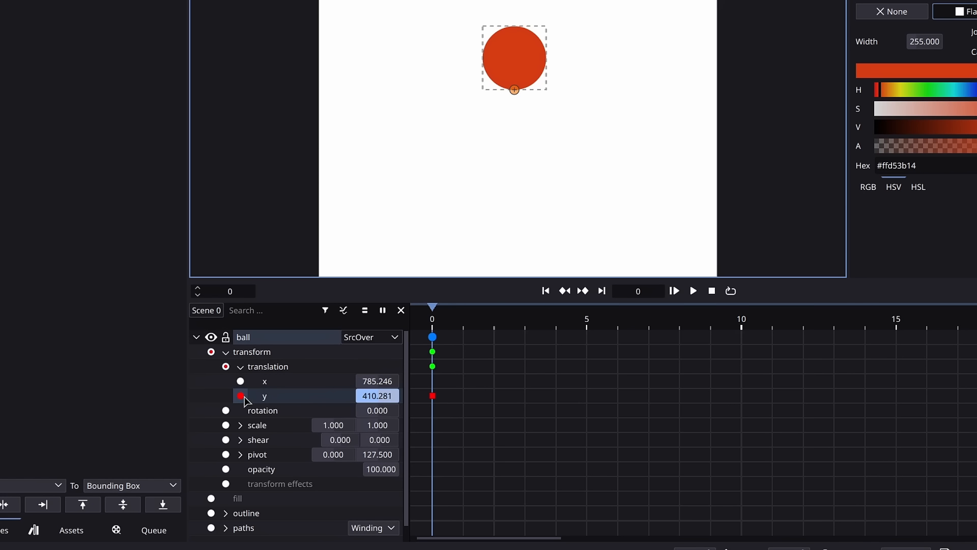
{"action": "left_click", "coordinate": [529, 140]}
{"action": "scroll", "coordinate": [528, 139], "scroll_direction": "down", "scroll_amount": 1}
{"action": "left_click", "coordinate": [285, 402]}
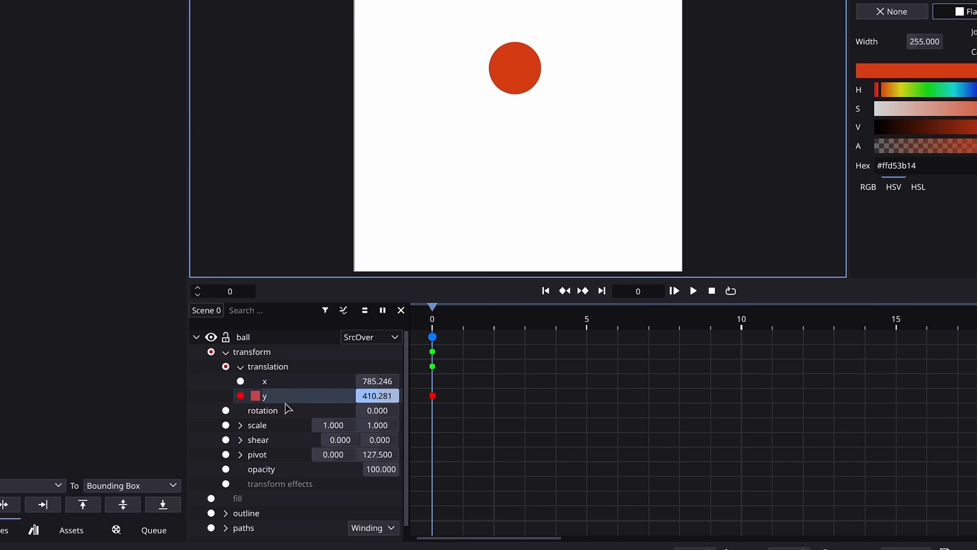
Move the ball straight down by about 765 at frame 0, close to the canvas's lower edge
{"action": "left_click", "coordinate": [517, 83]}
{"action": "key", "text": "g"}
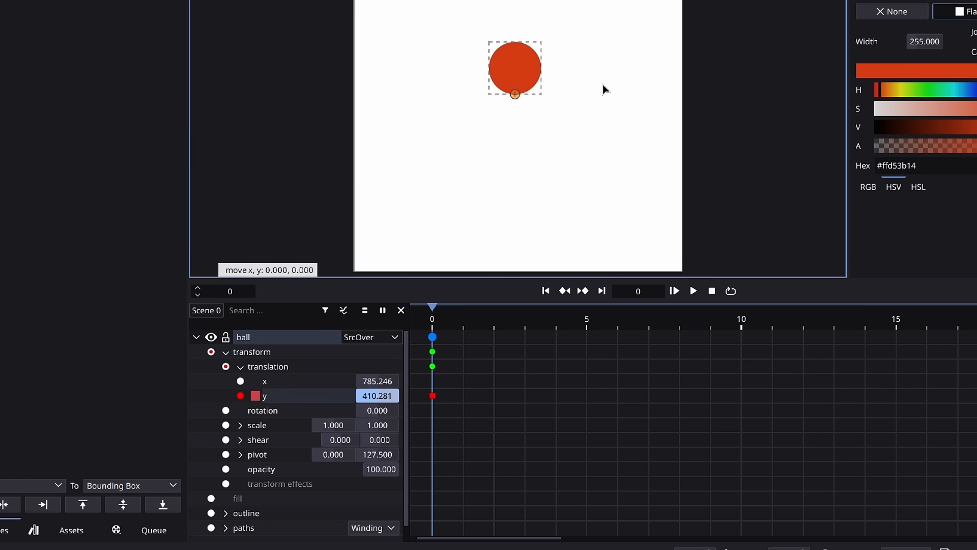
{"action": "key", "text": "y"}
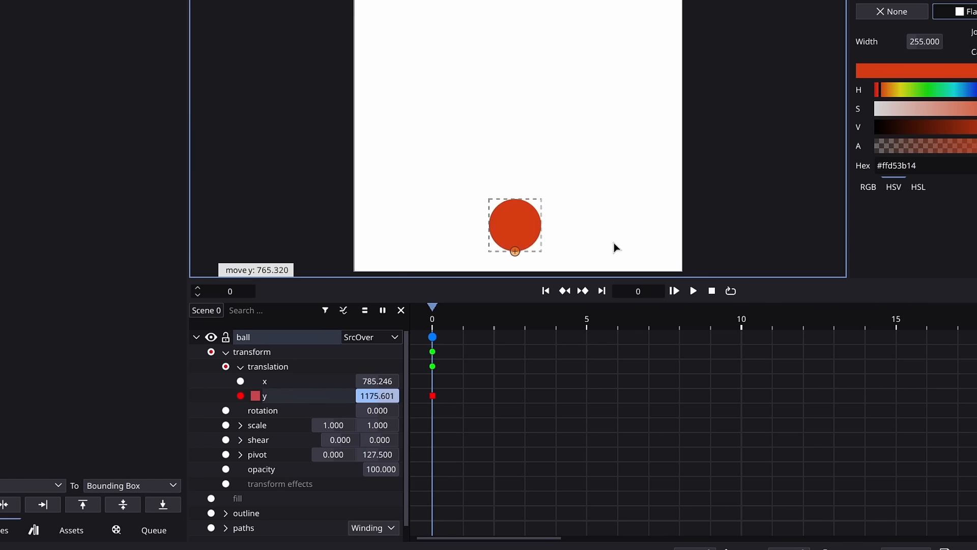
{"action": "left_click", "coordinate": [614, 242]}
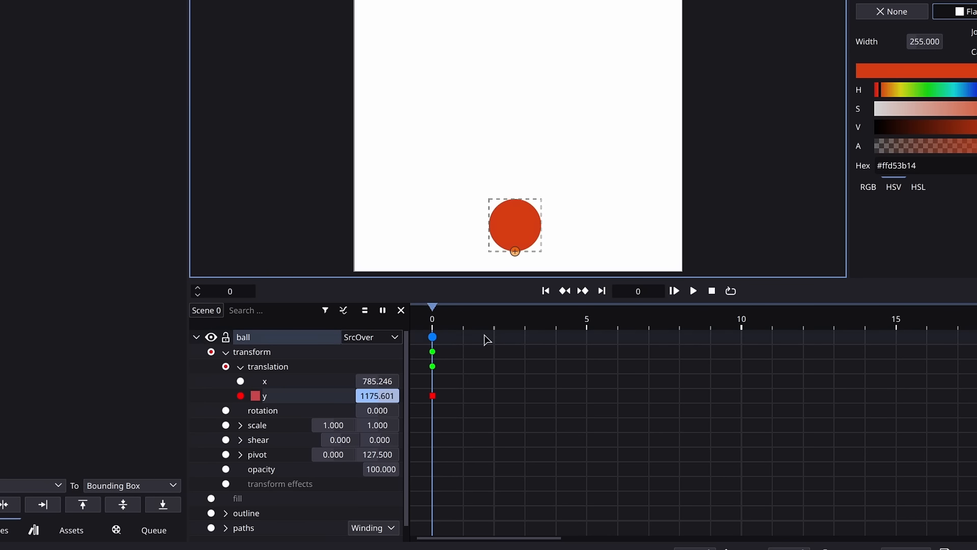
Add a y-translation keyframe at frame 14 with the ball in the same low position
{"action": "left_click_drag", "start_coordinate": [465, 327], "coordinate": [867, 337]}
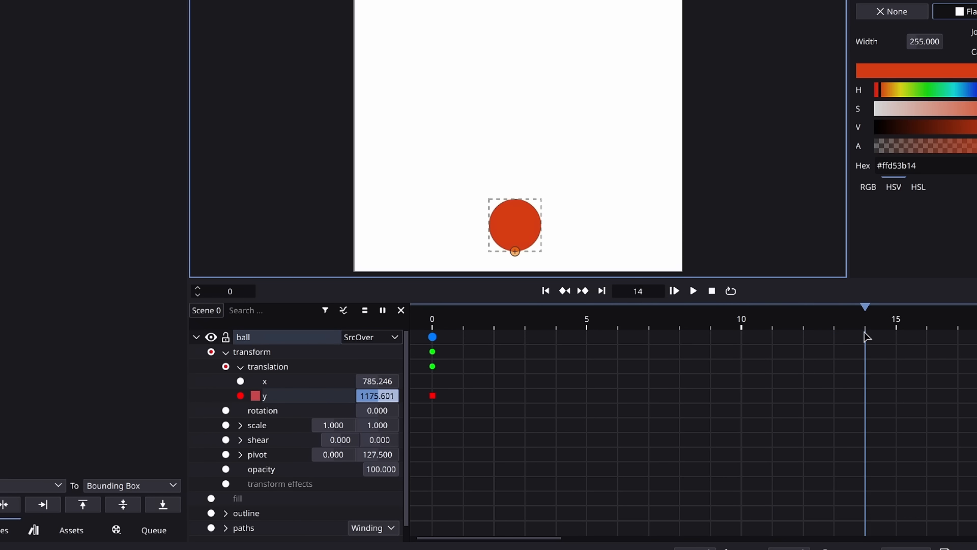
{"action": "key", "text": "g"}
{"action": "key", "text": "y"}
{"action": "left_click", "coordinate": [630, 216]}
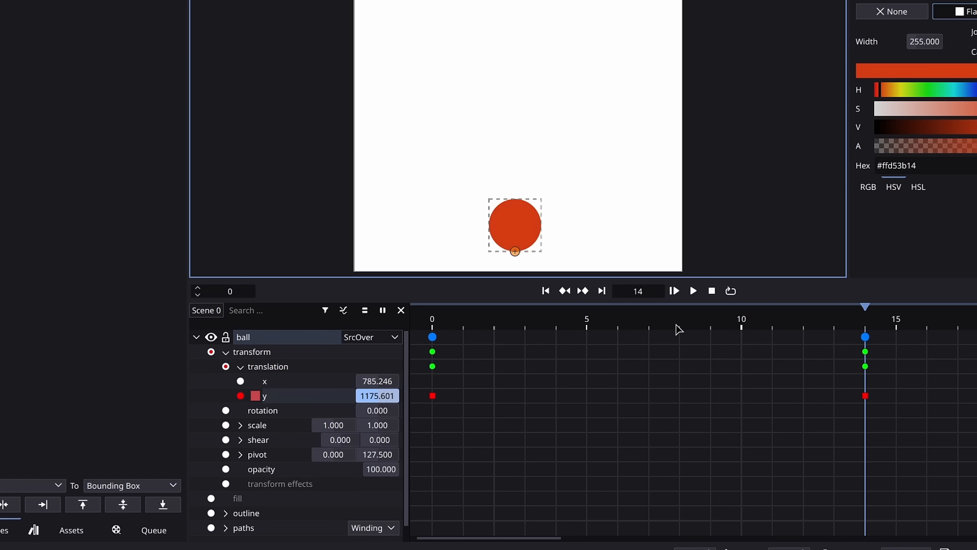
Raise the ball straight up by about 892 at frame 7, adding a y-translation keyframe there
{"action": "left_click_drag", "start_coordinate": [675, 326], "coordinate": [643, 322]}
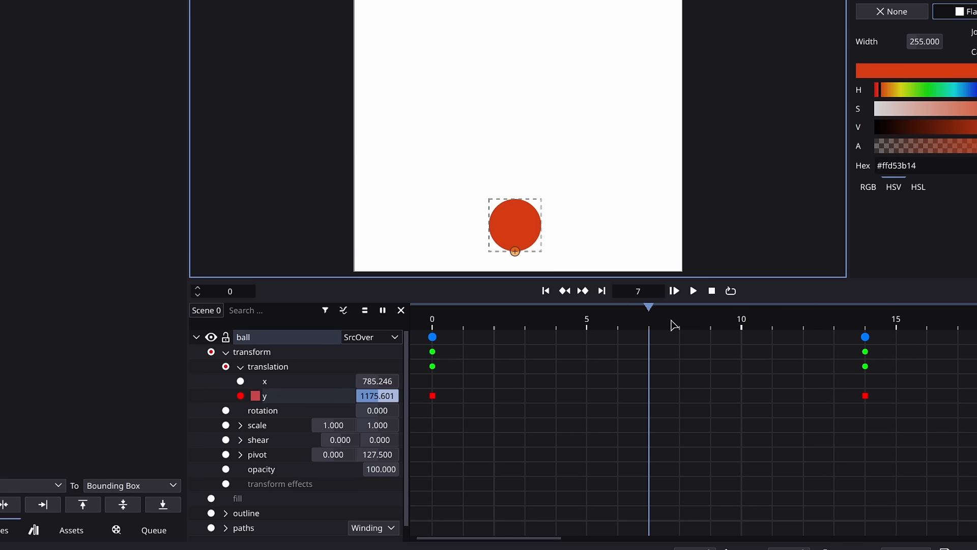
{"action": "key", "text": "g"}
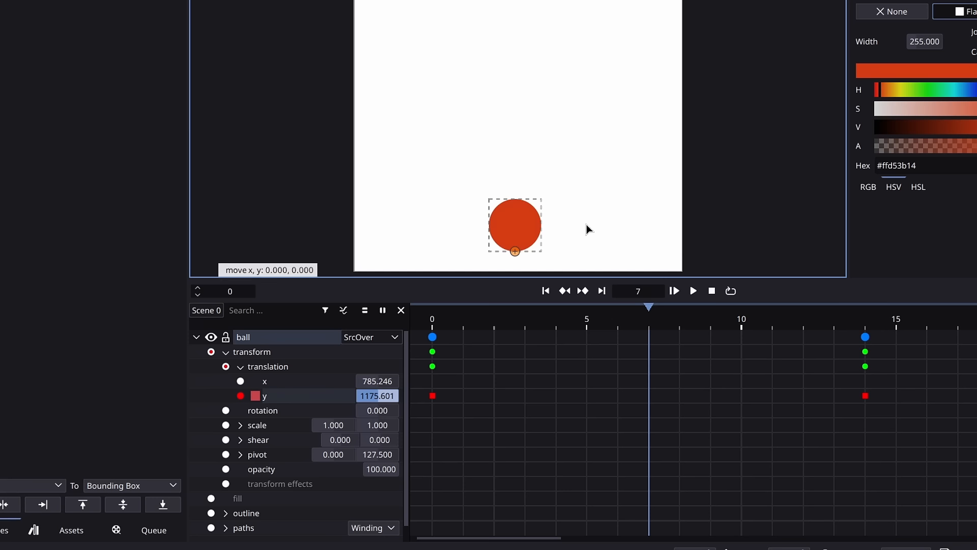
{"action": "key", "text": "y"}
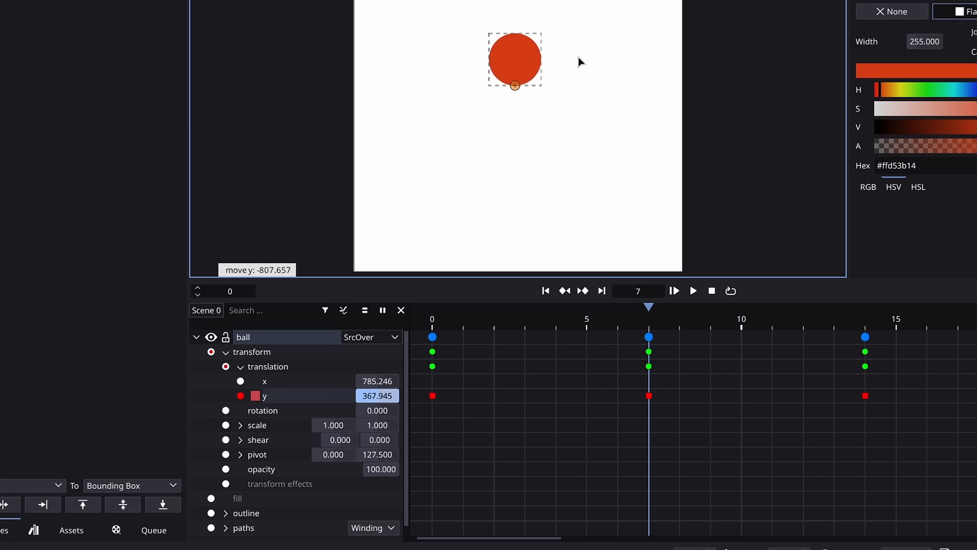
{"action": "left_click", "coordinate": [578, 42]}
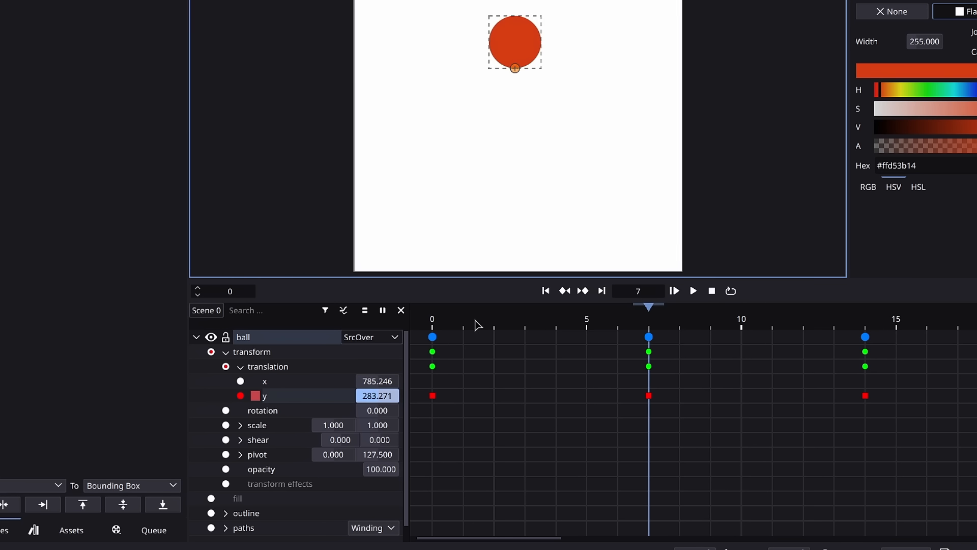
Set the playback in point at frame 0 and the out point at frame 13
{"action": "left_click", "coordinate": [453, 323]}
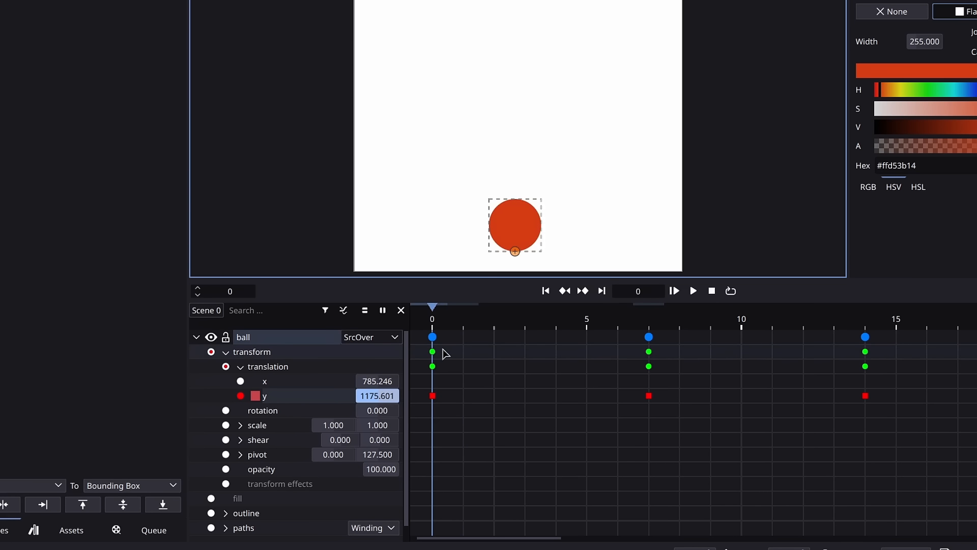
{"action": "key", "text": "i"}
{"action": "mouse_move", "coordinate": [840, 327]}
{"action": "left_mouse_down"}
{"action": "mouse_move", "coordinate": [864, 323]}
{"action": "mouse_move", "coordinate": [834, 320]}
{"action": "mouse_move", "coordinate": [864, 325]}
{"action": "mouse_move", "coordinate": [845, 331]}
{"action": "left_mouse_up"}
{"action": "key", "text": "o"}
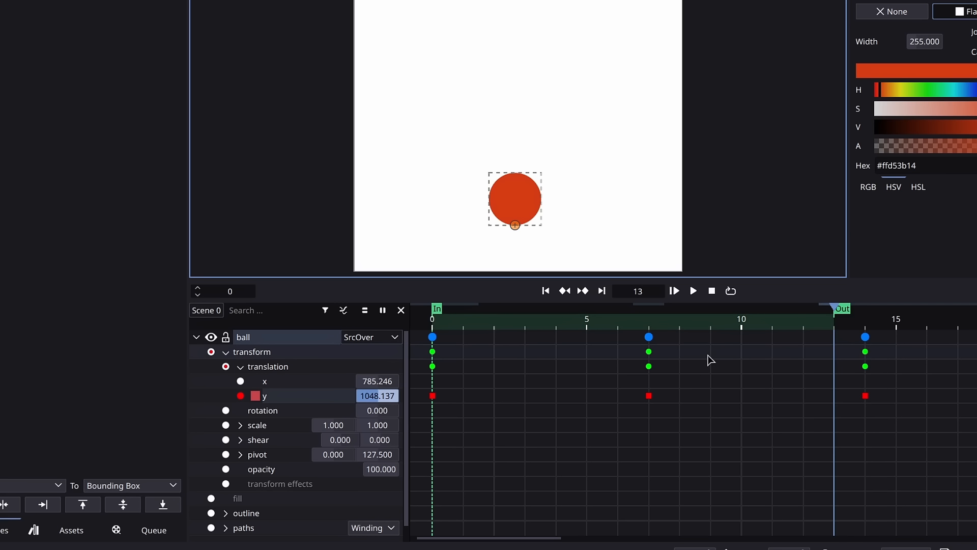
Turn on looped playback, preview the bounce and return to frame 0
{"action": "key", "text": "space"}
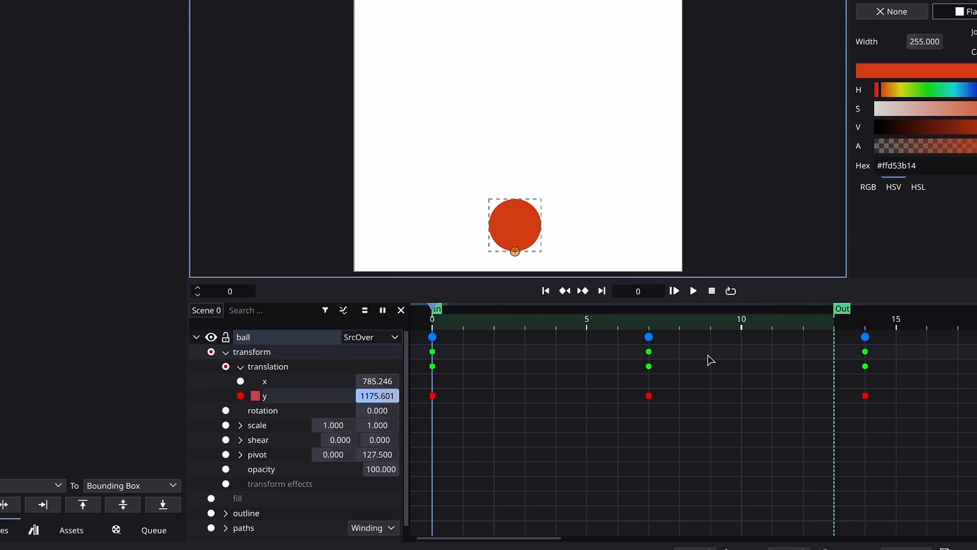
{"action": "key", "text": "space"}
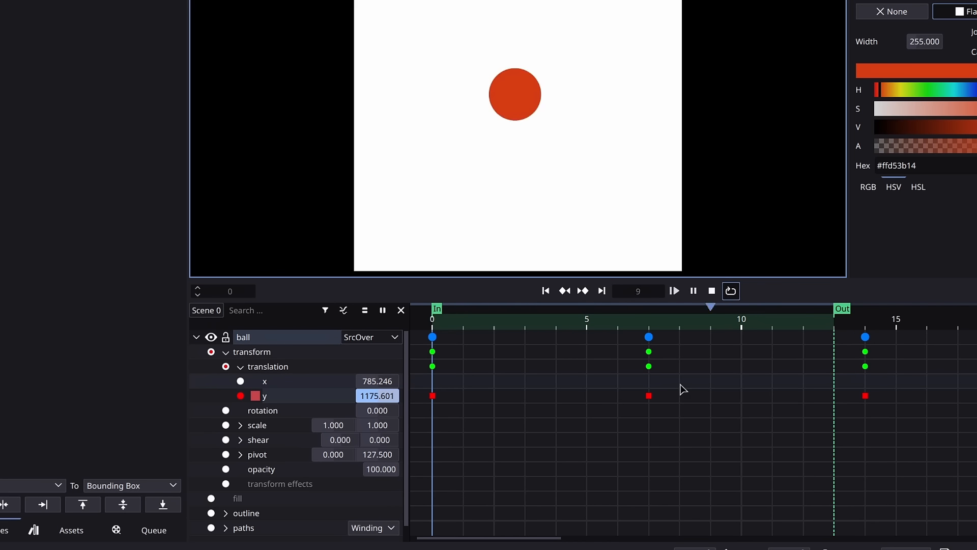
{"action": "key", "text": "space"}
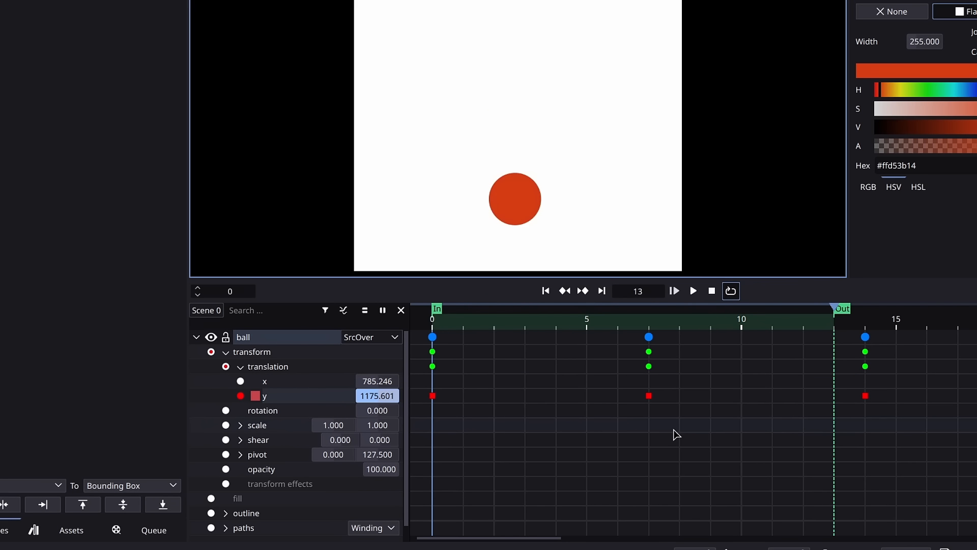
{"action": "key", "text": "Home"}
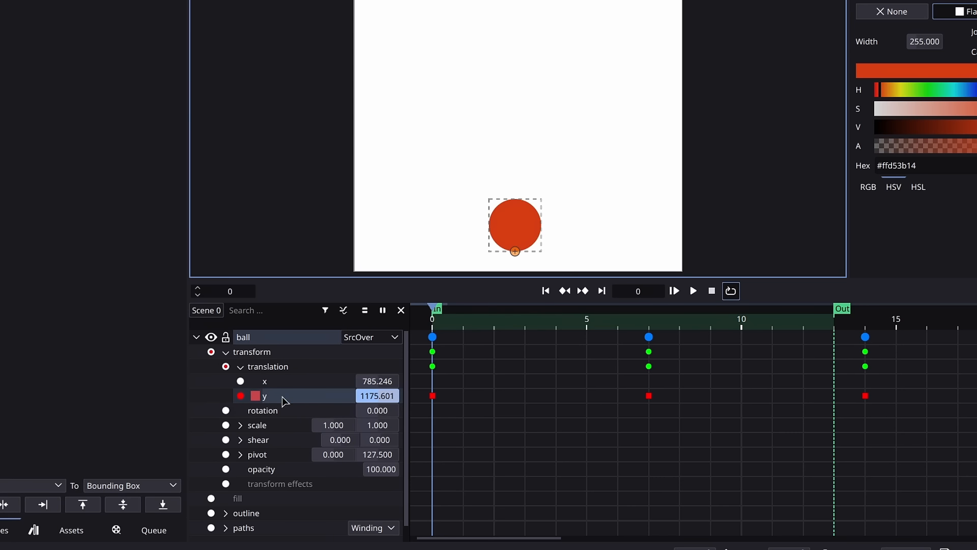
Make the frame 7 keyframe symmetric on the y curve, stretch its handles almost to frames 0 and 14, and preview the bounce
{"action": "left_click", "coordinate": [344, 312]}
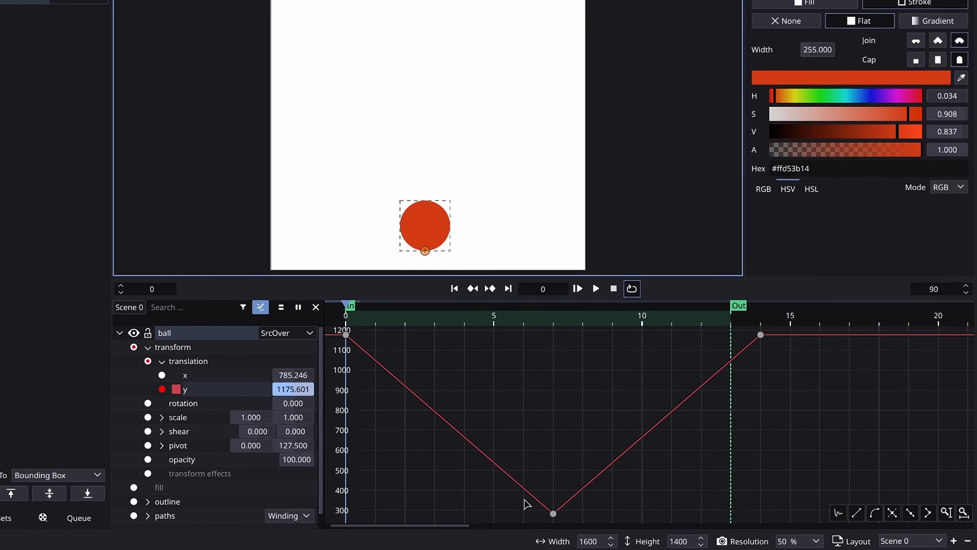
{"action": "left_click_drag", "start_coordinate": [524, 498], "coordinate": [579, 526]}
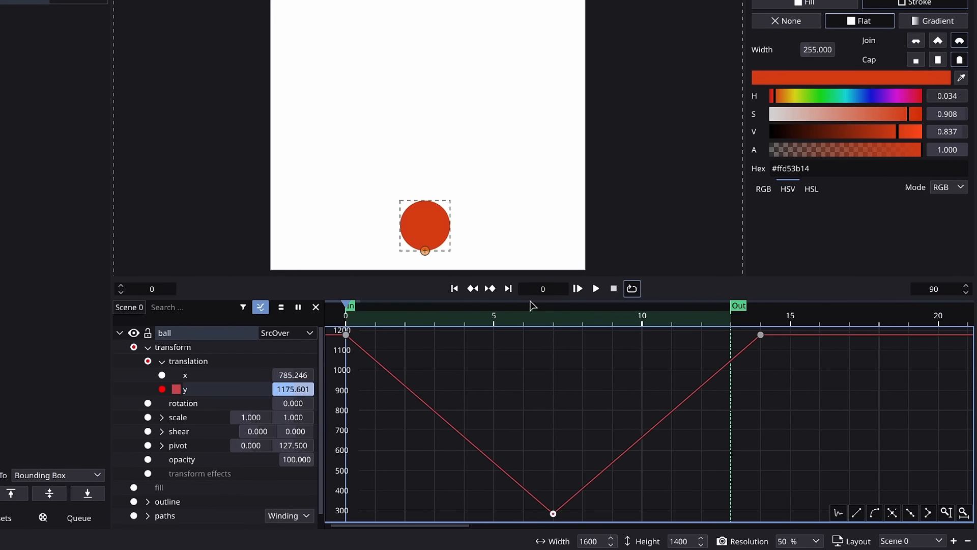
{"action": "left_click", "coordinate": [550, 324]}
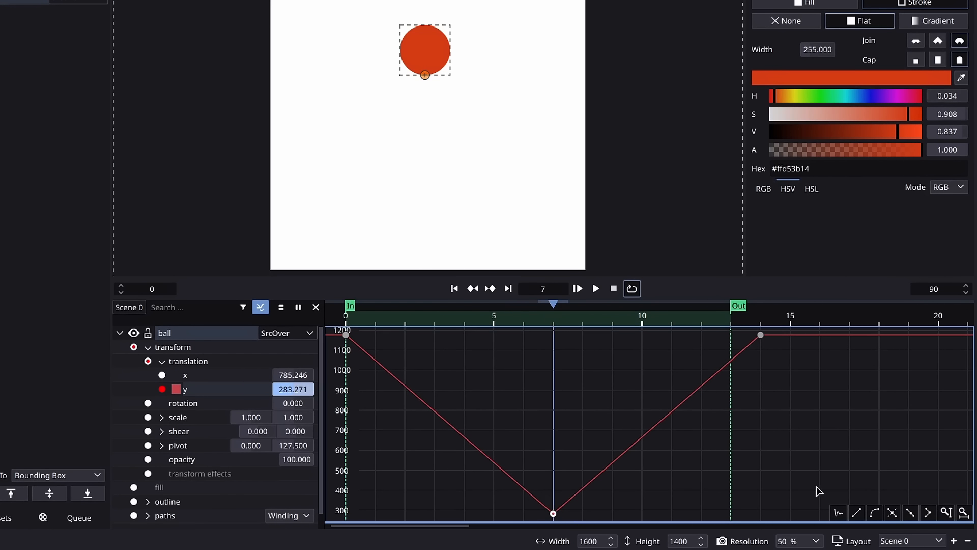
{"action": "left_click", "coordinate": [892, 513]}
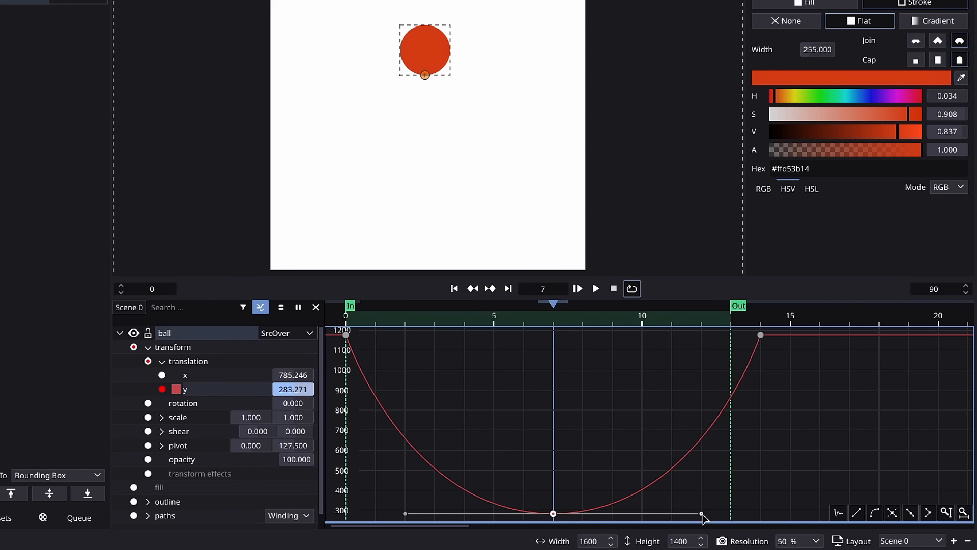
{"action": "left_click_drag", "start_coordinate": [702, 514], "coordinate": [754, 518]}
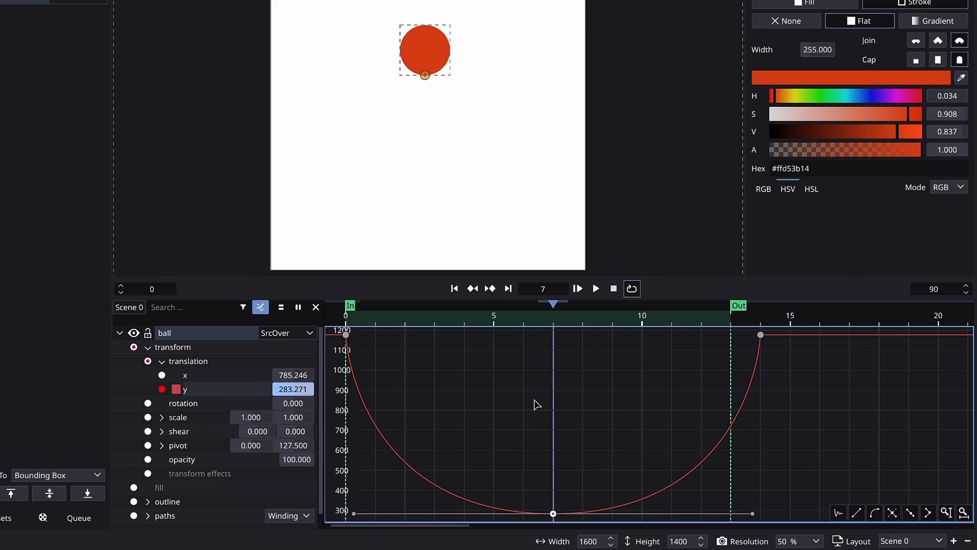
{"action": "key", "text": "space"}
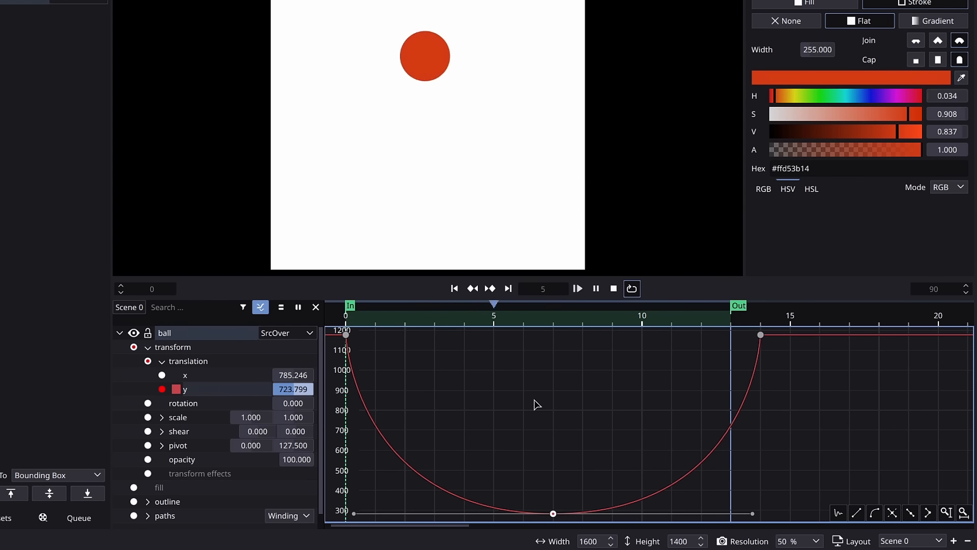
{"action": "key", "text": "Escape"}
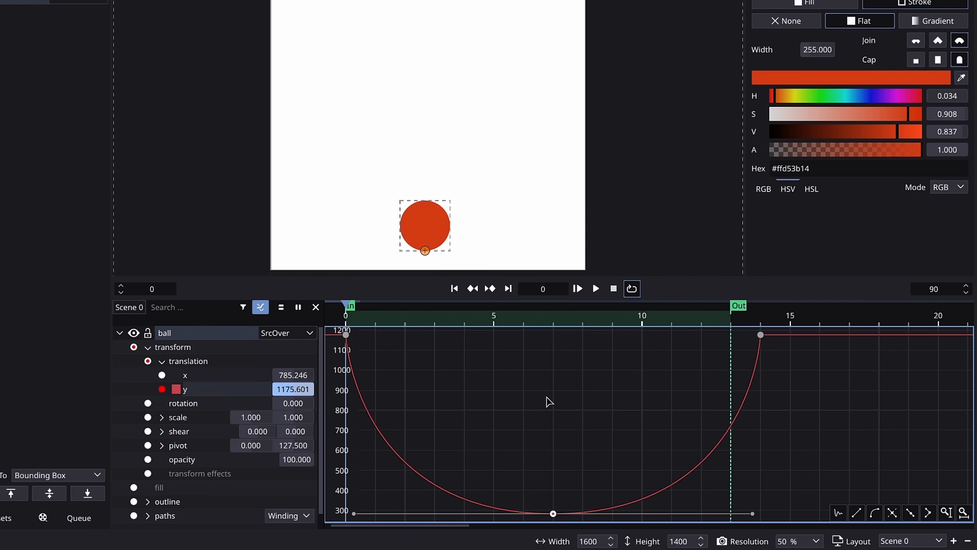
Return to the keyframe view of the full timeline and copy the keyframes from frames 0, 7 and 14 to start at frame 14
{"action": "left_click", "coordinate": [259, 308]}
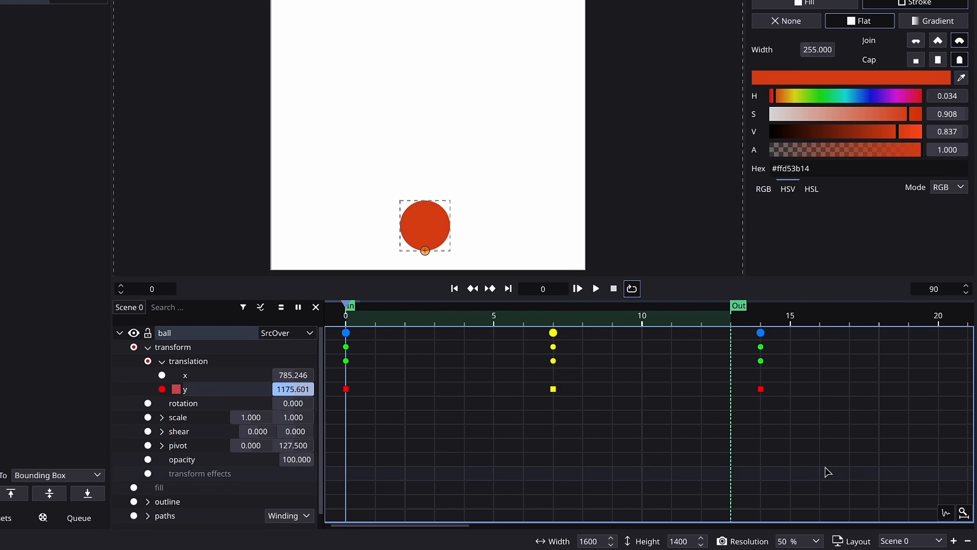
{"action": "left_click", "coordinate": [964, 512]}
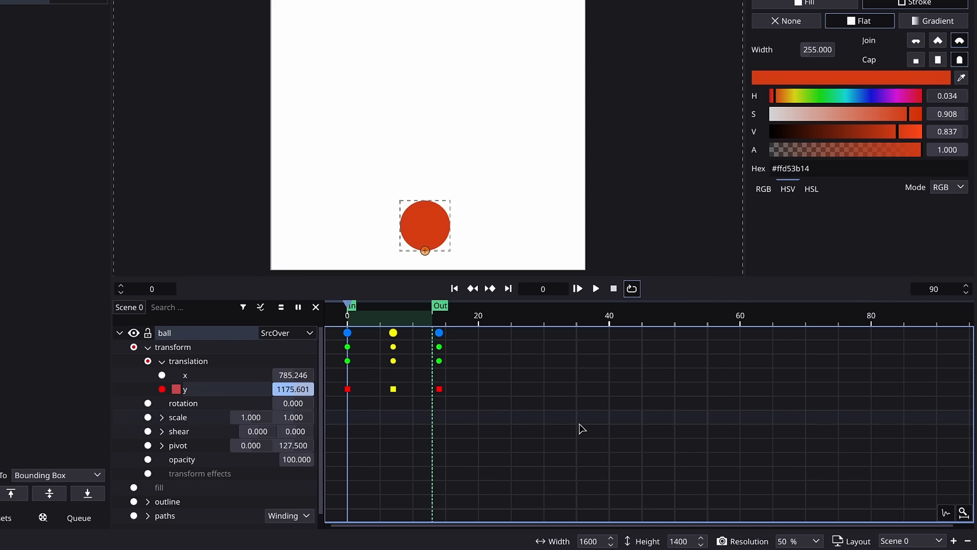
{"action": "left_click", "coordinate": [440, 321]}
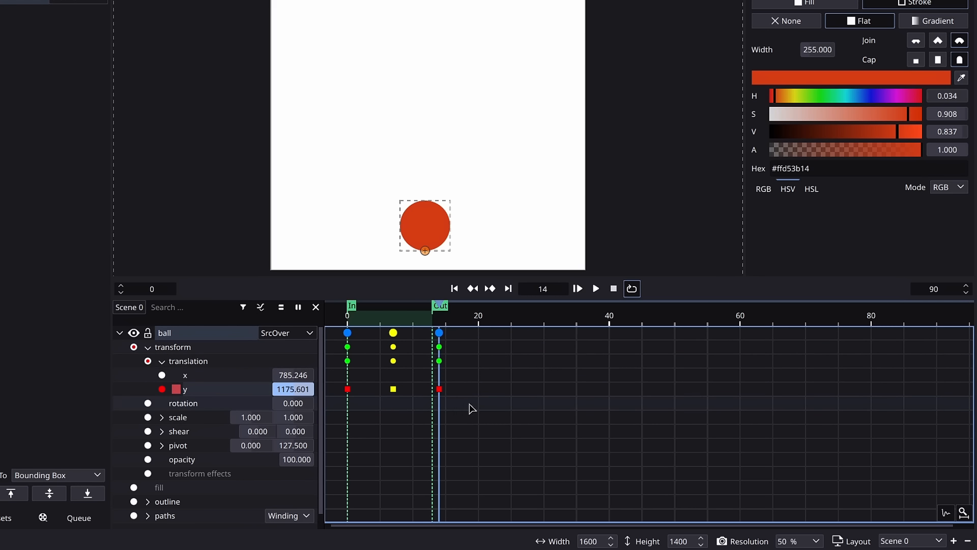
{"action": "left_click_drag", "start_coordinate": [470, 407], "coordinate": [336, 328]}
{"action": "key", "text": "ctrl+v"}
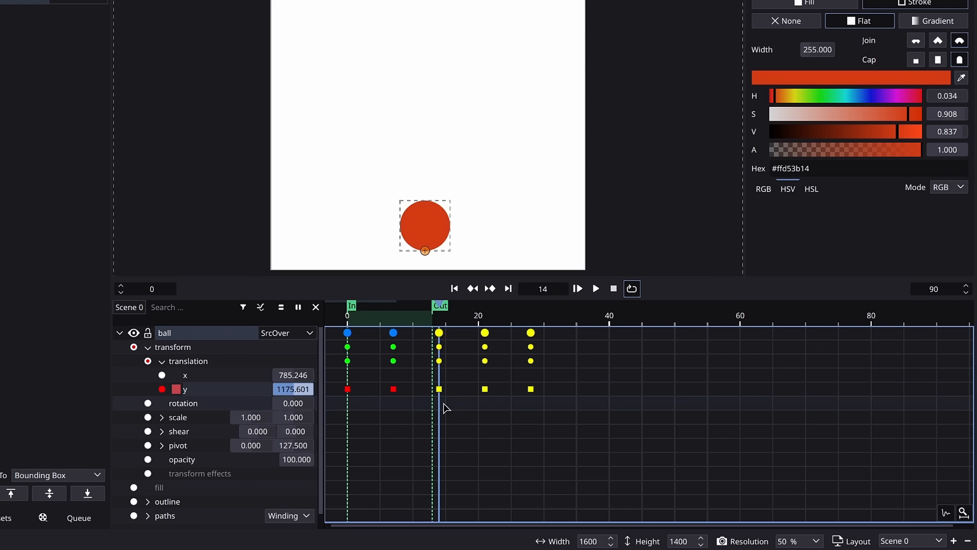
Repeat the copied bounce keyframes starting at frames 28, 42, 56 and 70
{"action": "left_click", "coordinate": [533, 330]}
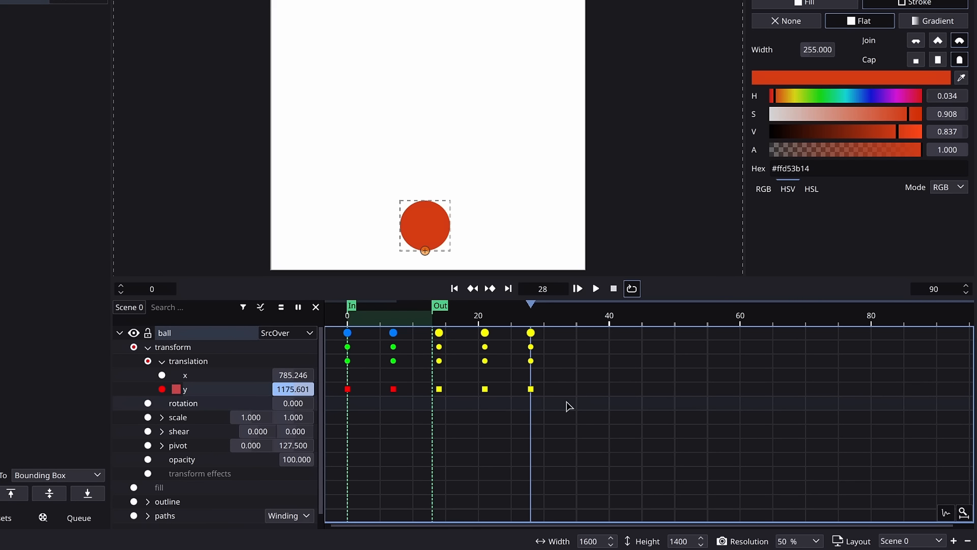
{"action": "key", "text": "ctrl+v"}
{"action": "left_click", "coordinate": [622, 319]}
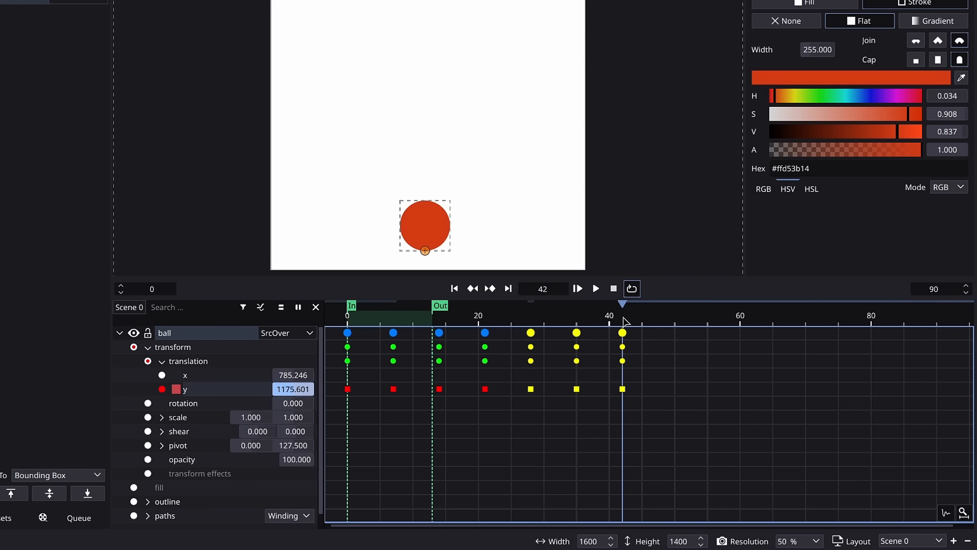
{"action": "key", "text": "ctrl+v"}
{"action": "left_click", "coordinate": [714, 322]}
{"action": "key", "text": "ctrl+v"}
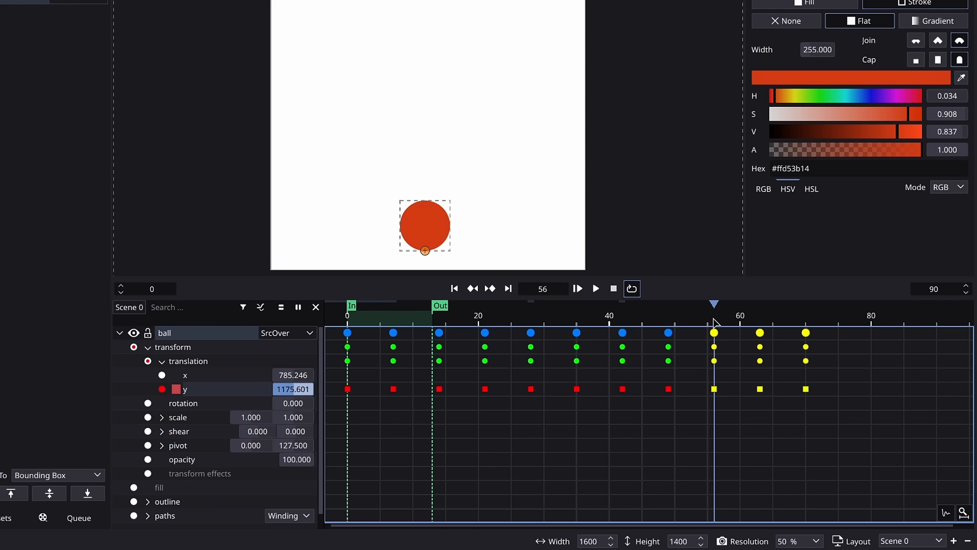
{"action": "left_click", "coordinate": [805, 326]}
{"action": "key", "text": "ctrl+v"}
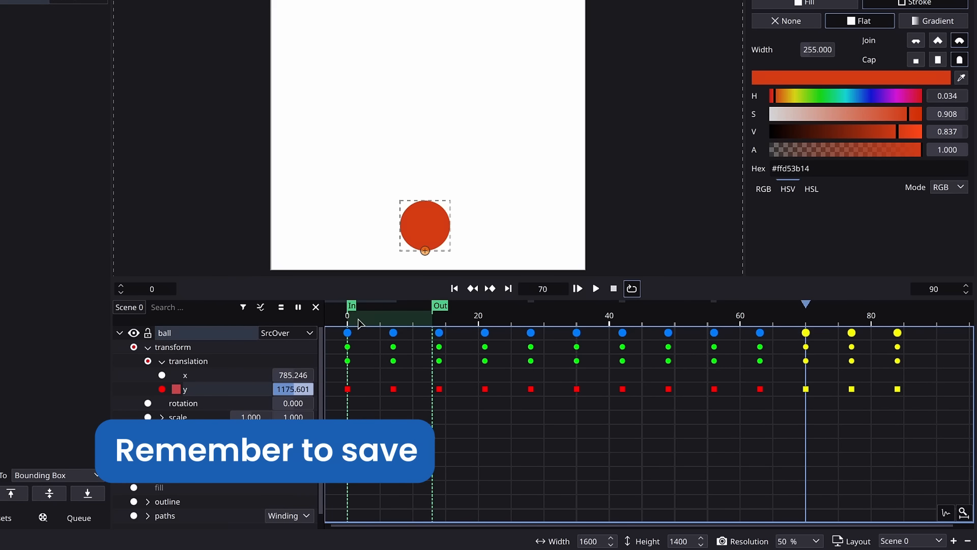
Extend the playback out point to frame 89 and preview the repeated bounces
{"action": "key", "text": "space"}
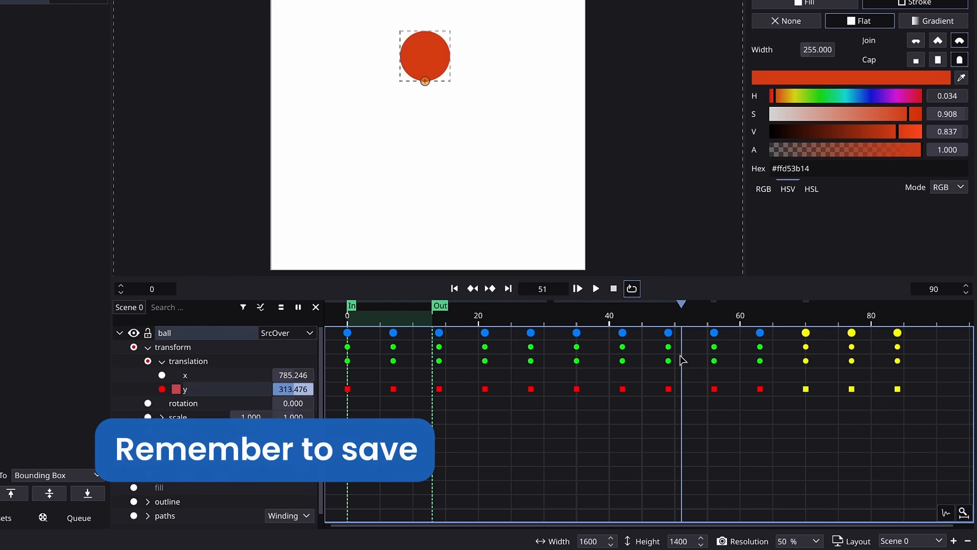
{"action": "mouse_move", "coordinate": [432, 323]}
{"action": "left_mouse_down"}
{"action": "mouse_move", "coordinate": [660, 349]}
{"action": "mouse_move", "coordinate": [722, 329]}
{"action": "mouse_move", "coordinate": [912, 337]}
{"action": "mouse_move", "coordinate": [936, 330]}
{"action": "left_mouse_up"}
{"action": "key", "text": "space"}
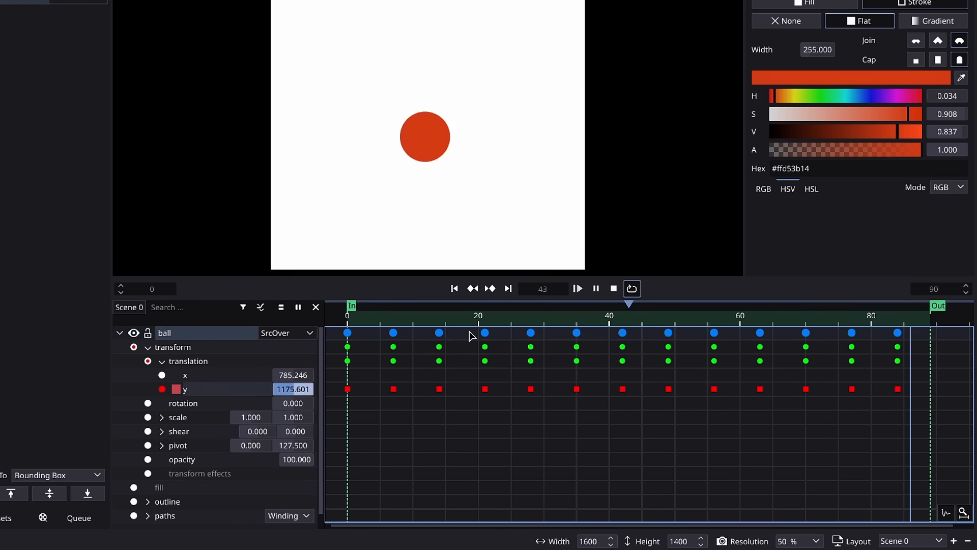
{"action": "key", "text": "Escape"}
Enable keyframing for x translation at frame 0 and move the ball horizontally at frame 84 to x about 1456, near the canvas's right edge
{"action": "left_click", "coordinate": [207, 376]}
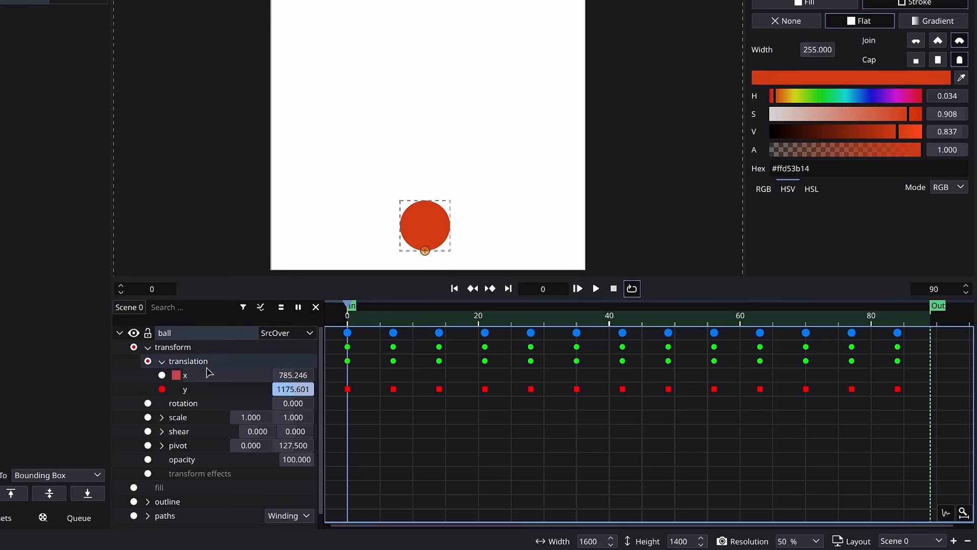
{"action": "left_click", "coordinate": [162, 375]}
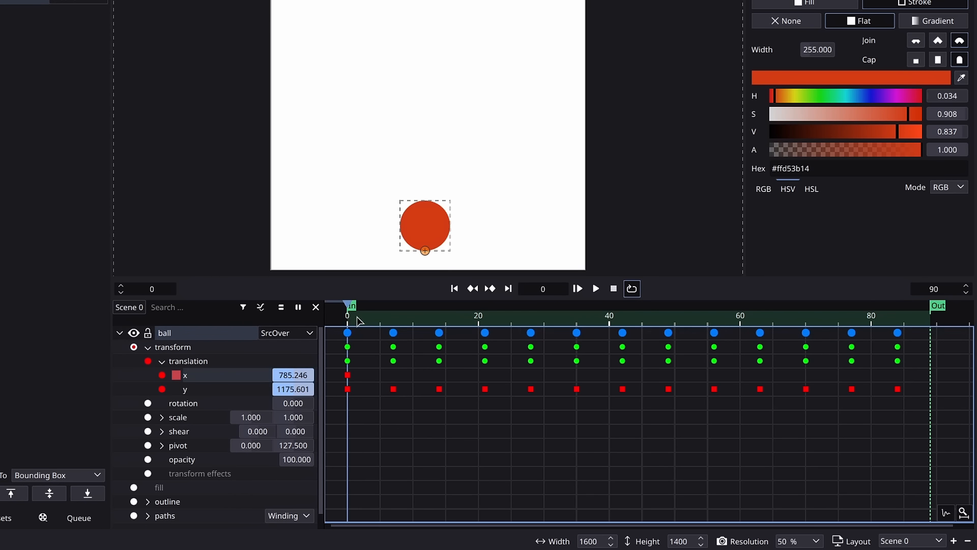
{"action": "left_click_drag", "start_coordinate": [358, 320], "coordinate": [905, 333]}
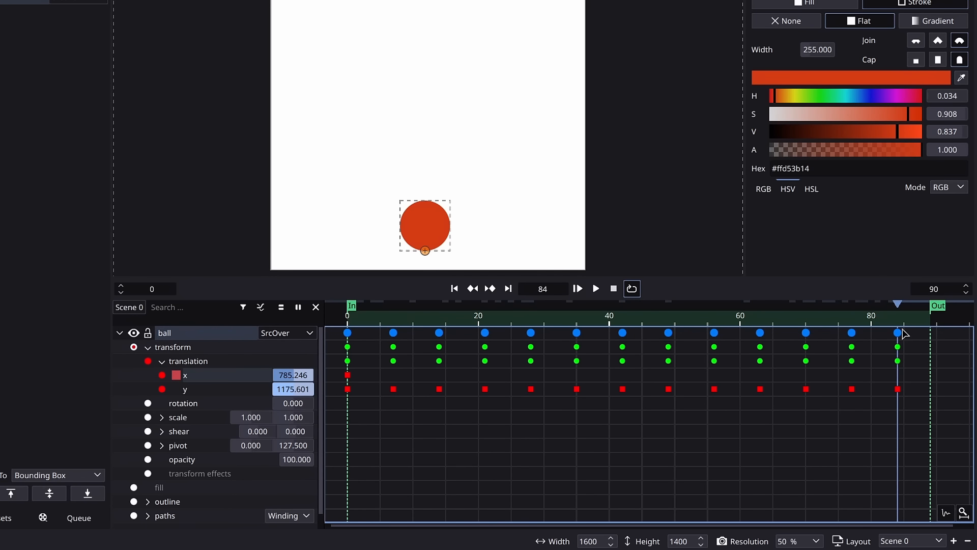
{"action": "left_click", "coordinate": [420, 232]}
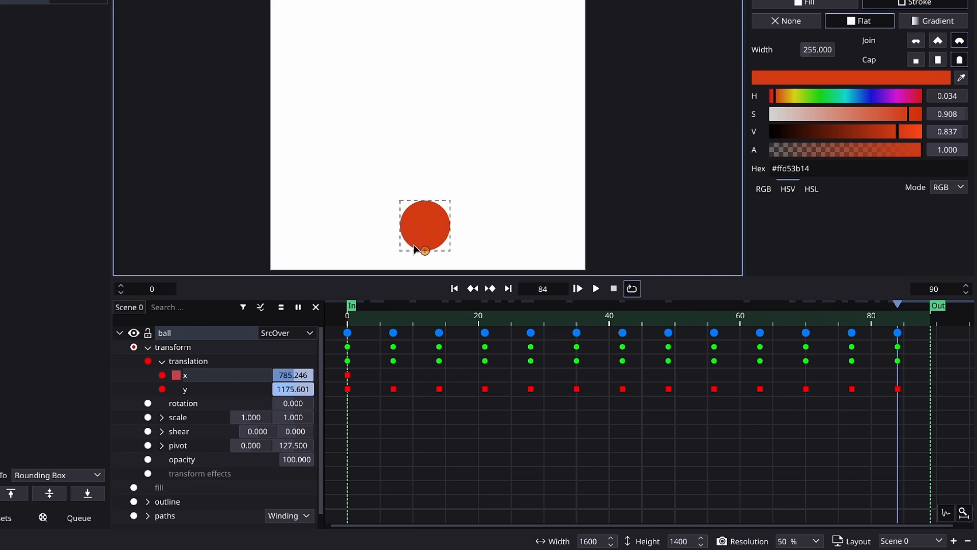
{"action": "left_click_drag", "start_coordinate": [415, 247], "coordinate": [546, 251]}
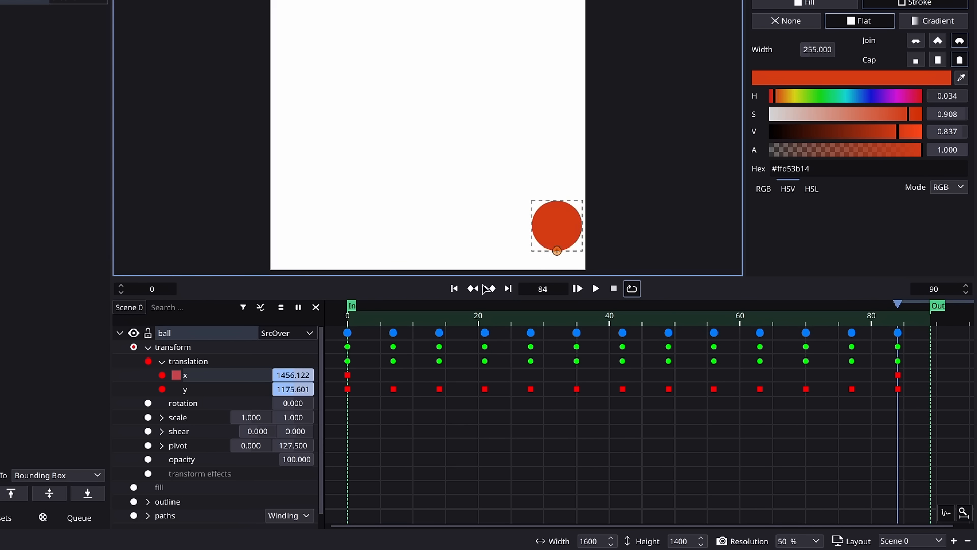
Move the ball horizontally off the canvas's left side at frame 0, to x about -241, and preview the motion
{"action": "left_click", "coordinate": [351, 322]}
{"action": "left_click_drag", "start_coordinate": [469, 232], "coordinate": [268, 245]}
{"action": "key", "text": "space"}
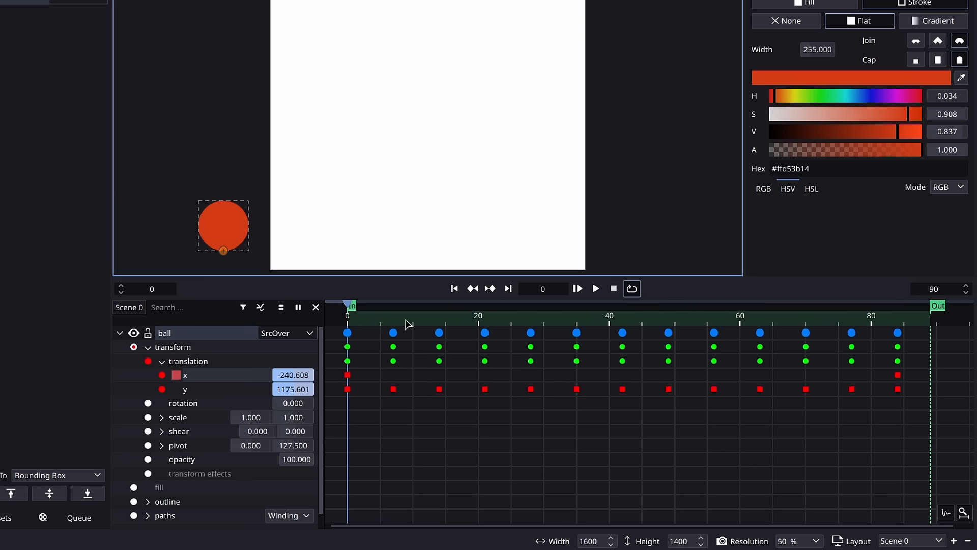
Show the ball's y translation curve in the graph view and scrub to frame 61 to check the bounces
{"action": "left_click", "coordinate": [200, 390]}
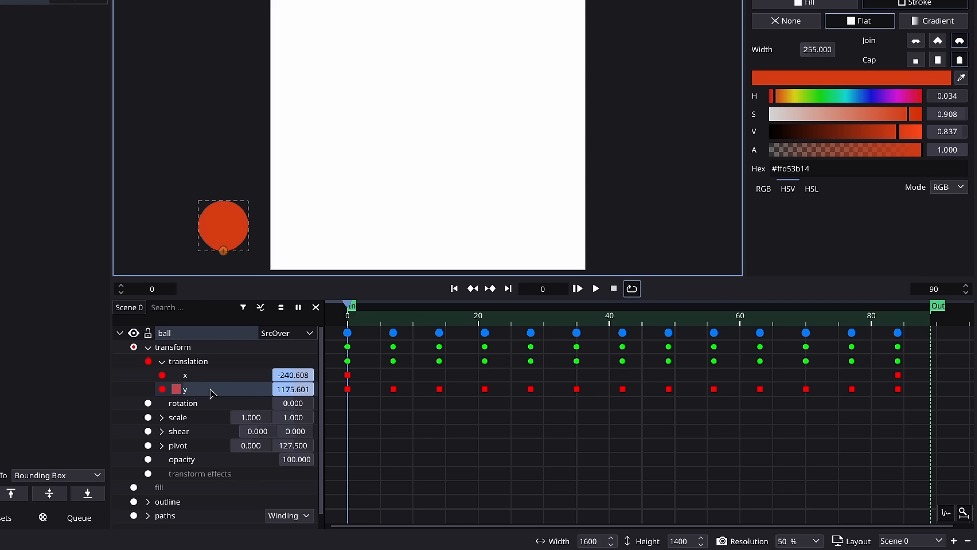
{"action": "left_click", "coordinate": [260, 307]}
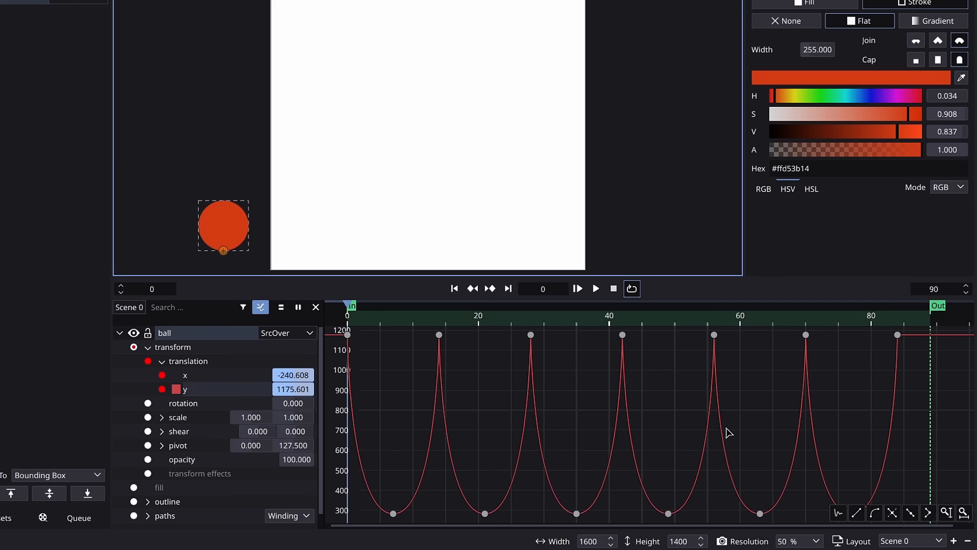
{"action": "scroll", "coordinate": [729, 433], "scroll_direction": "down", "scroll_amount": 6}
{"action": "scroll", "coordinate": [729, 433], "scroll_direction": "up", "scroll_amount": 6}
{"action": "scroll", "coordinate": [730, 433], "scroll_direction": "down", "scroll_amount": 4}
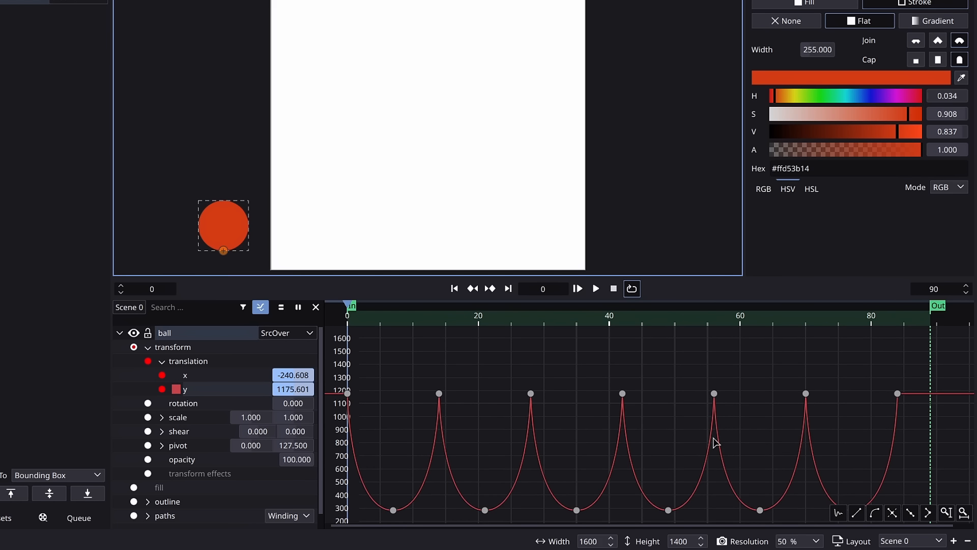
{"action": "left_click_drag", "start_coordinate": [746, 435], "coordinate": [751, 379]}
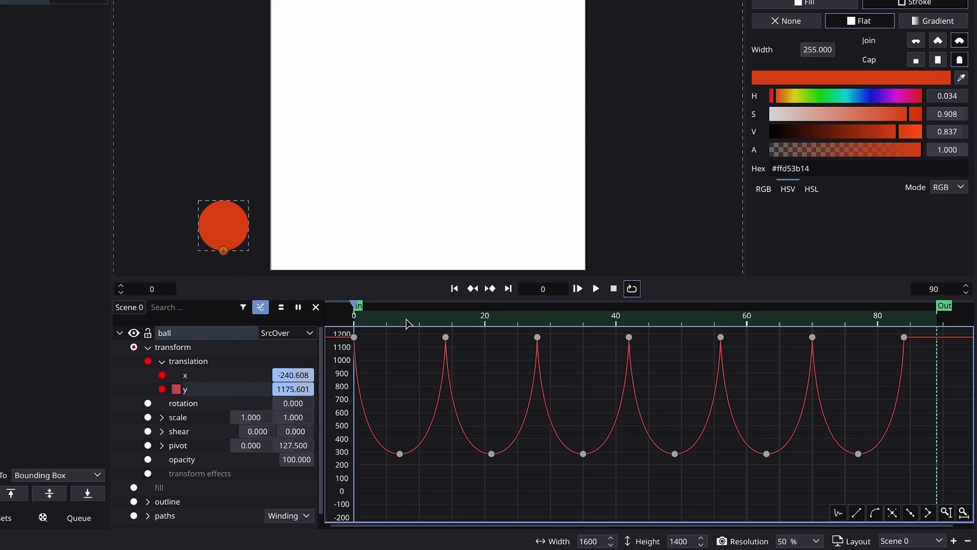
{"action": "left_click_drag", "start_coordinate": [407, 324], "coordinate": [754, 359]}
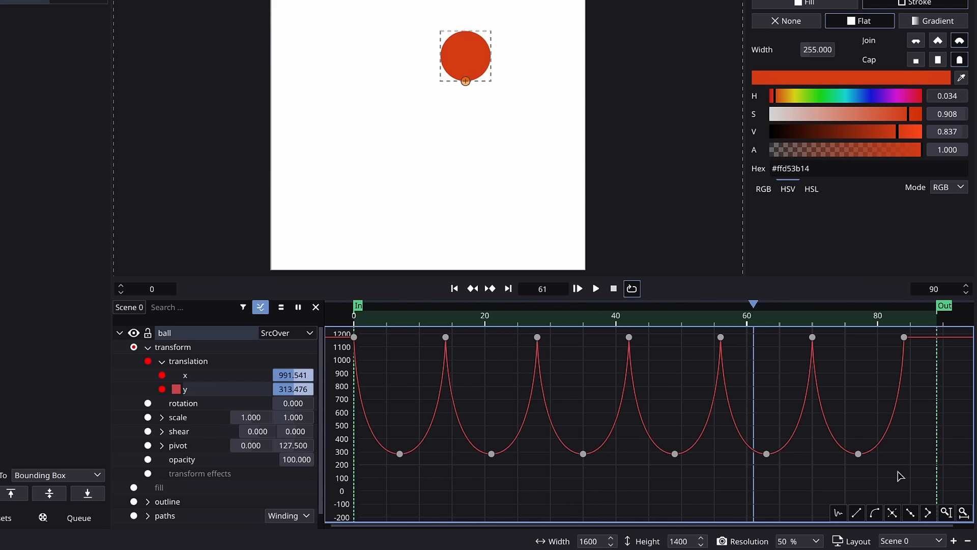
Lower the ball's bounce peaks at frames 21, 35, 49, 63 and 77 to y about 694
{"action": "left_click_drag", "start_coordinate": [899, 473], "coordinate": [460, 431]}
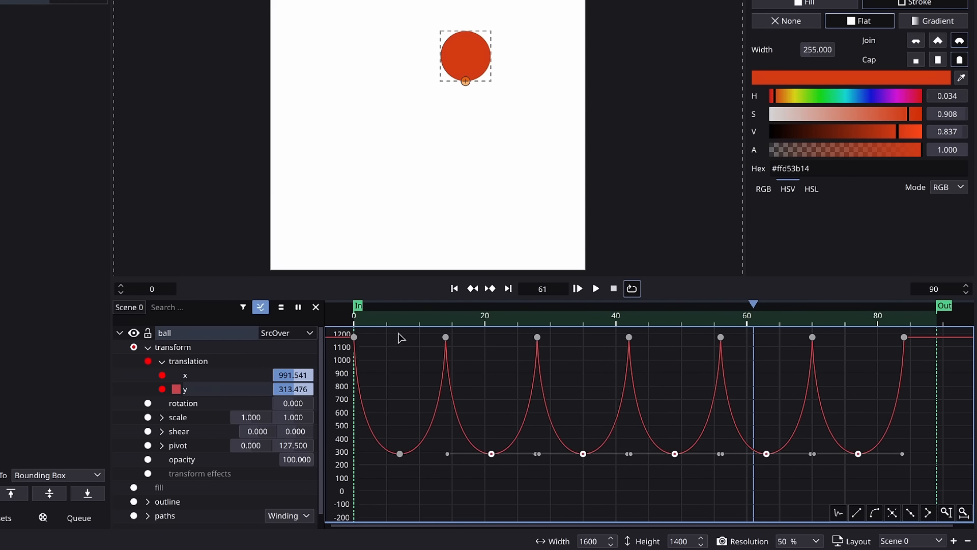
{"action": "left_click", "coordinate": [491, 323]}
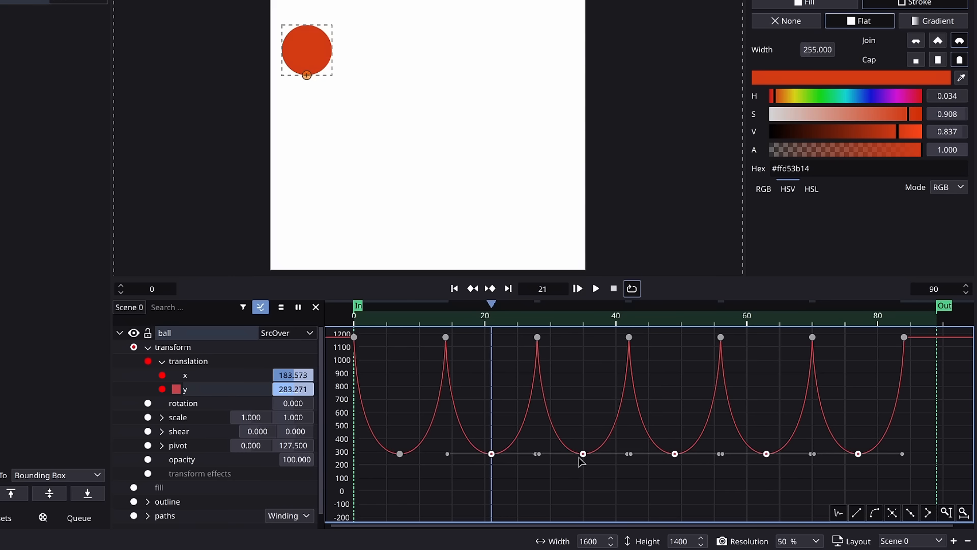
{"action": "left_click_drag", "start_coordinate": [579, 457], "coordinate": [573, 403]}
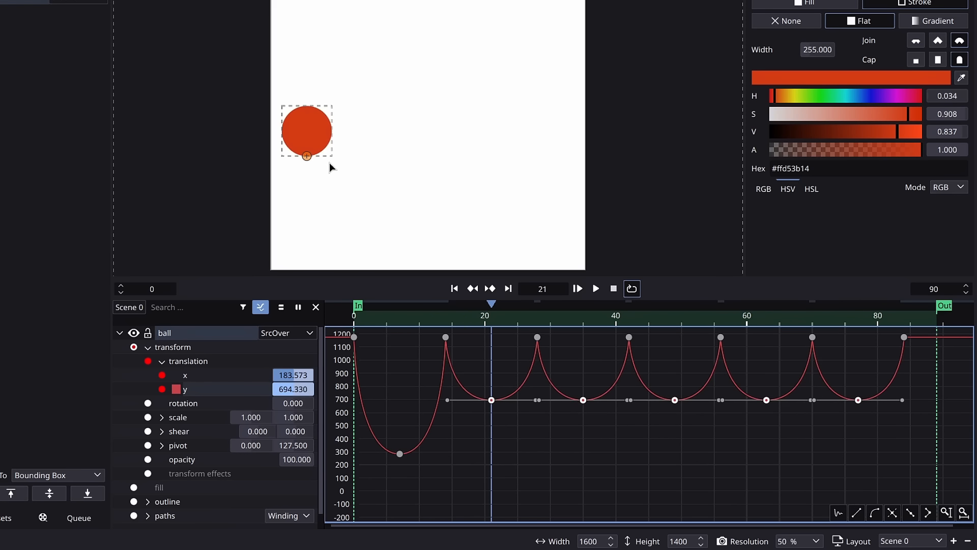
Lower the bounce peaks from frame 35 onward to y about 900, and those from frame 49 onward to y about 1060
{"action": "left_click", "coordinate": [491, 400], "text": "ctrl"}
{"action": "left_click_drag", "start_coordinate": [657, 434], "coordinate": [653, 406]}
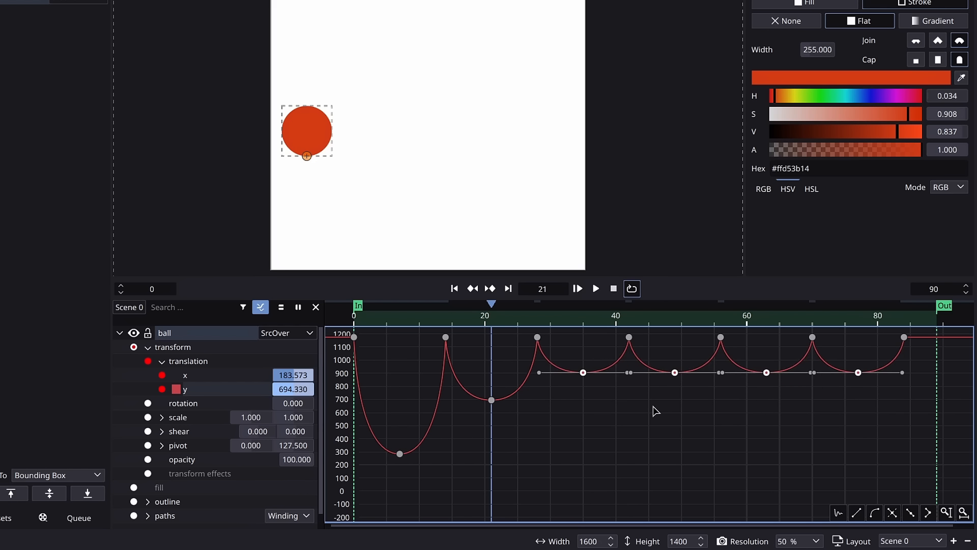
{"action": "left_click", "coordinate": [583, 373], "text": "shift"}
{"action": "left_click_drag", "start_coordinate": [728, 412], "coordinate": [723, 393]}
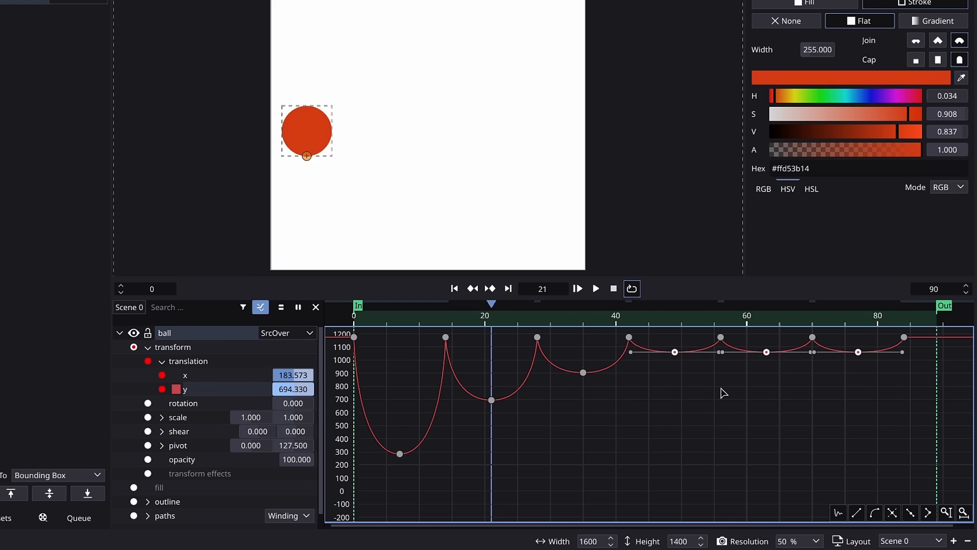
Lower the last two bounce peaks, at frames 63 and 77, to y about 1130 and 1165, and preview the motion
{"action": "left_click", "coordinate": [675, 352], "text": "shift"}
{"action": "key", "text": "g"}
{"action": "left_click", "coordinate": [781, 384]}
{"action": "left_click", "coordinate": [766, 343], "text": "shift"}
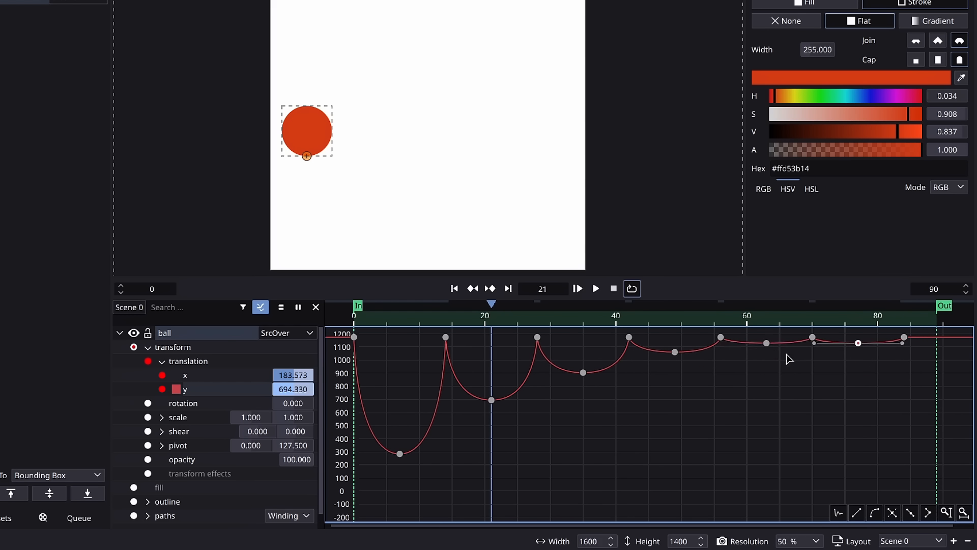
{"action": "key", "text": "g"}
{"action": "left_click", "coordinate": [832, 382]}
{"action": "key", "text": "space"}
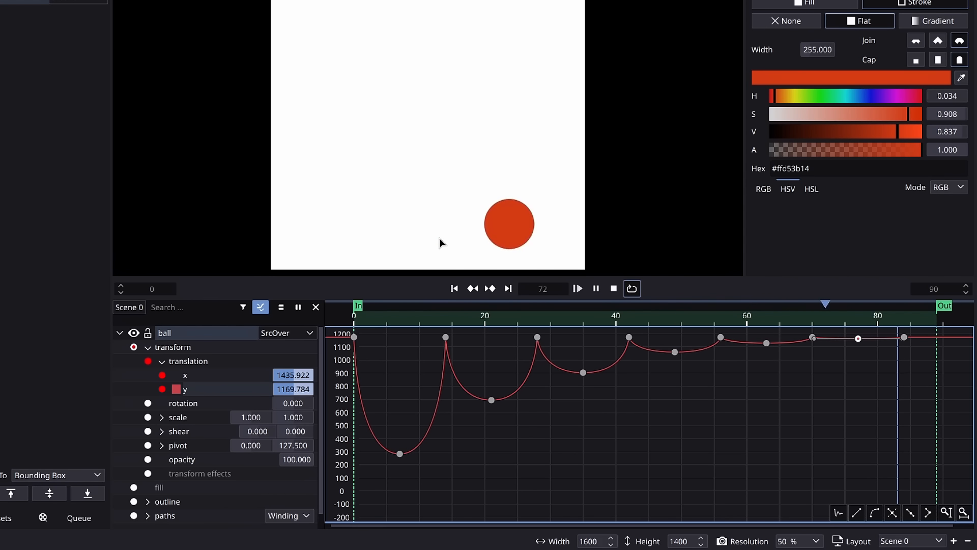
{"action": "key", "text": "Escape"}
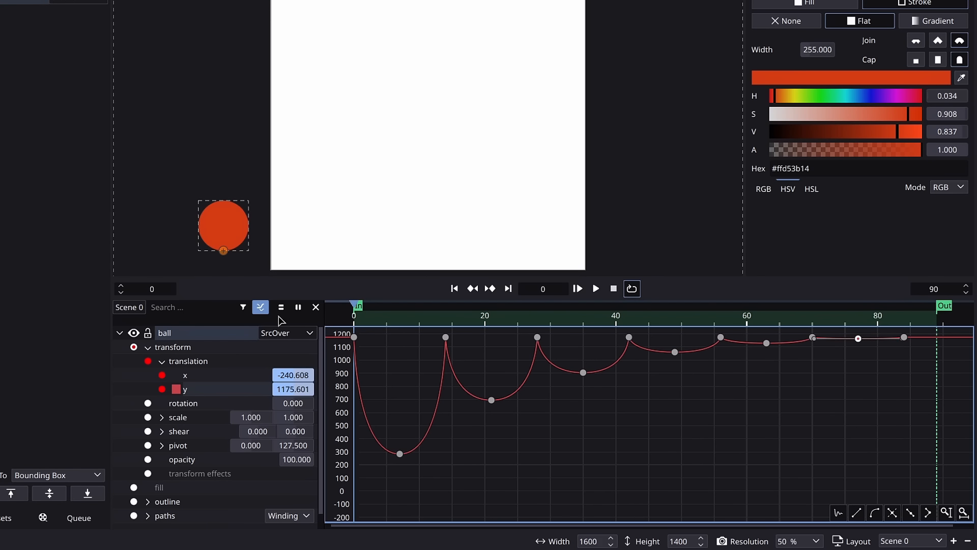
Shorten the second bounce to peak at frame 20 and land at frame 26, shifting all following y keyframes earlier with it
{"action": "left_click", "coordinate": [261, 307]}
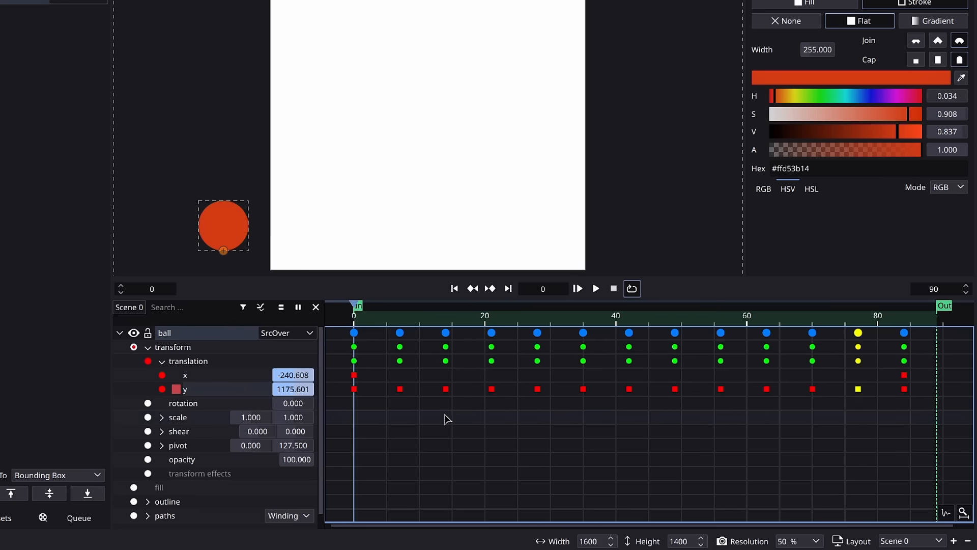
{"action": "left_click", "coordinate": [261, 307]}
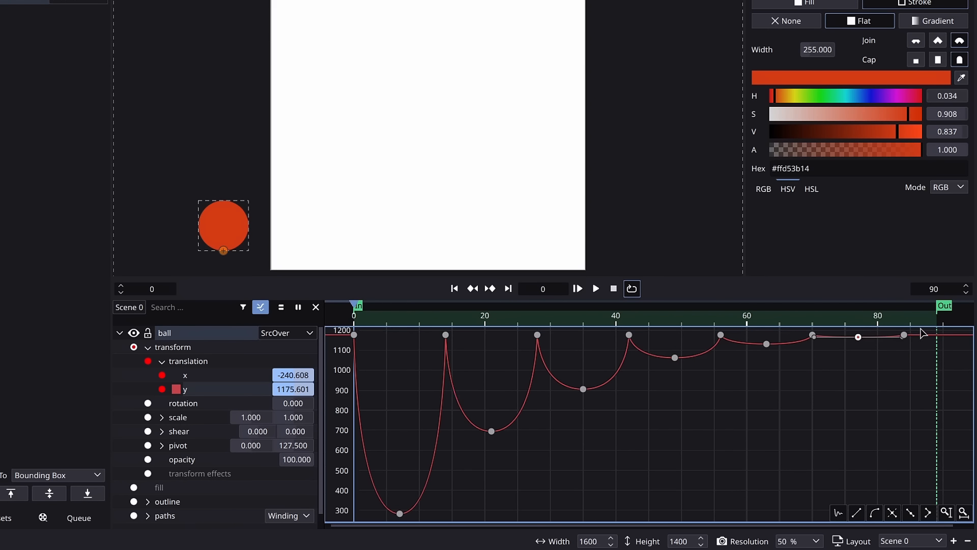
{"action": "left_click_drag", "start_coordinate": [921, 334], "coordinate": [474, 479]}
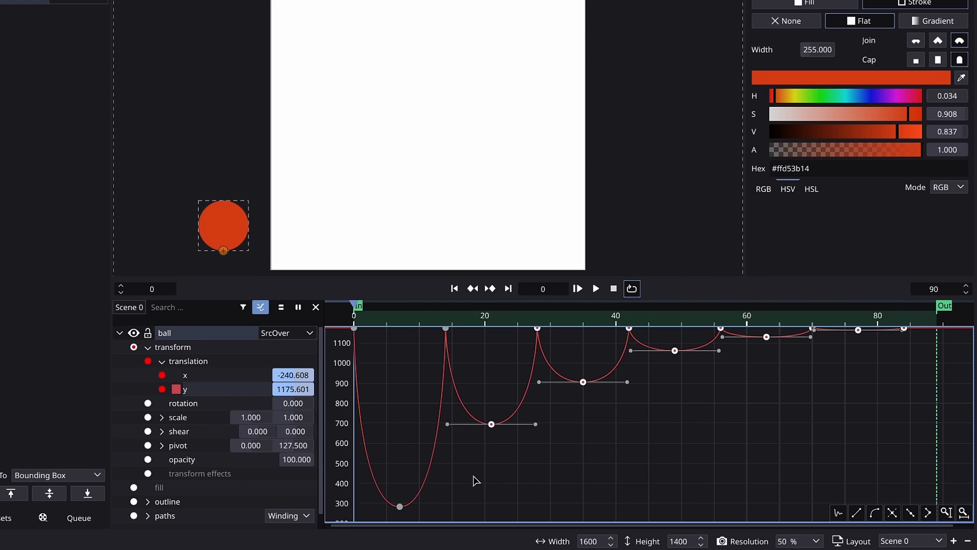
{"action": "left_click_drag", "start_coordinate": [559, 400], "coordinate": [573, 406]}
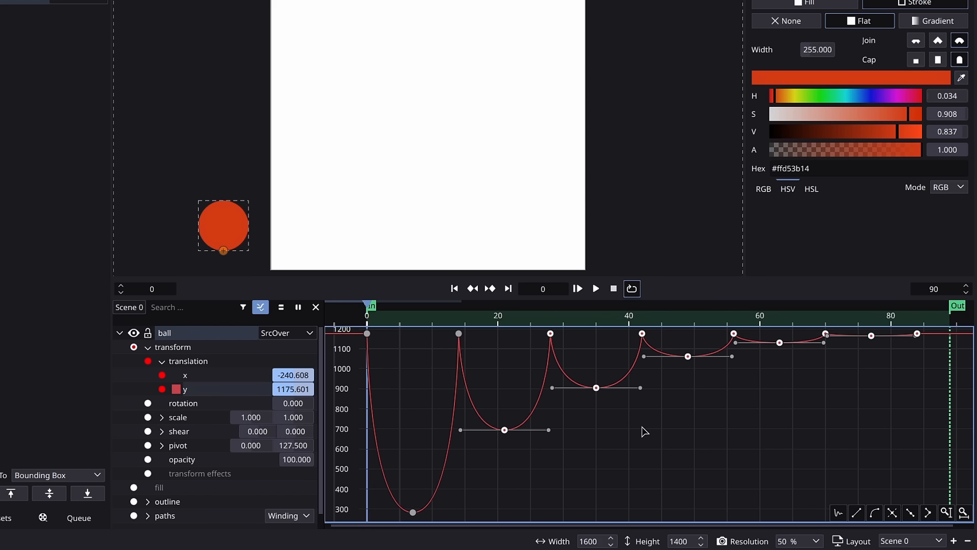
{"action": "key", "text": "Left"}
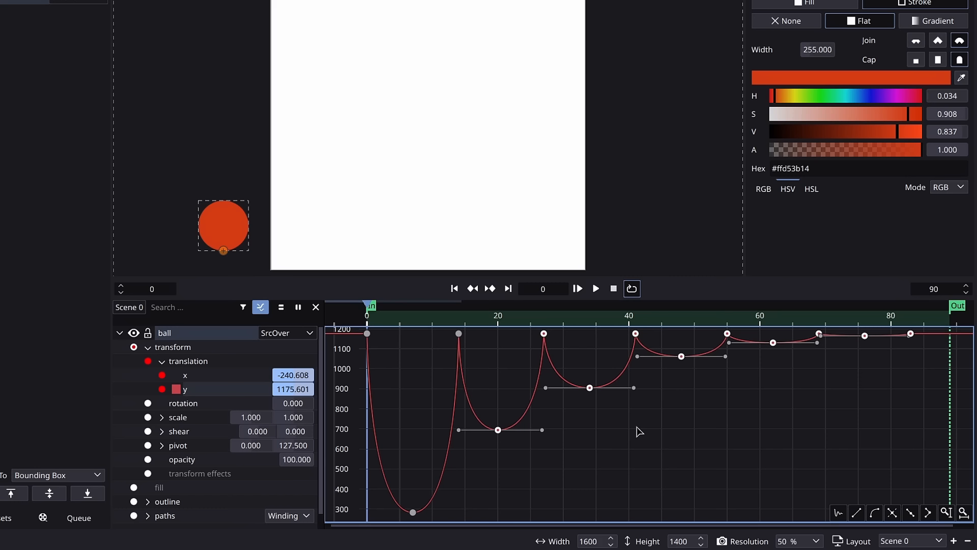
{"action": "left_click", "coordinate": [498, 430], "text": "ctrl"}
{"action": "key", "text": "Left"}
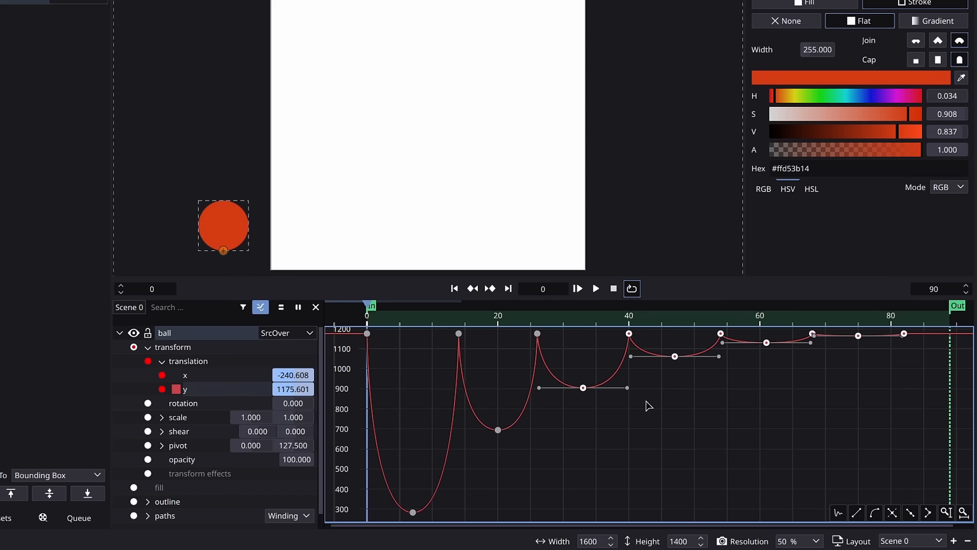
Shorten the third bounce to peak at frame 31 and land at frame 36, shifting the following y keyframes earlier
{"action": "key", "text": "ctrl+Left"}
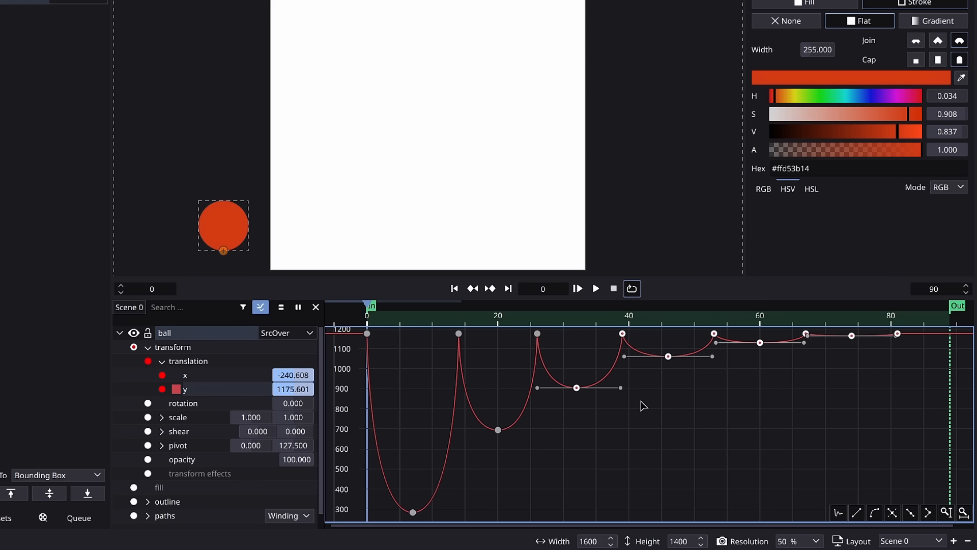
{"action": "key", "text": "ctrl+Left"}
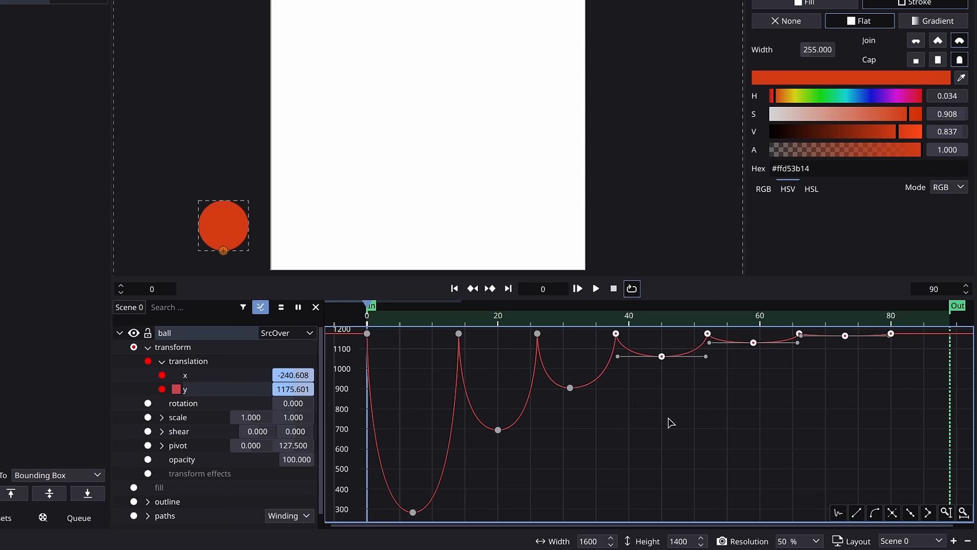
{"action": "key", "text": "ctrl+Left"}
{"action": "key", "text": "ctrl+Left"}
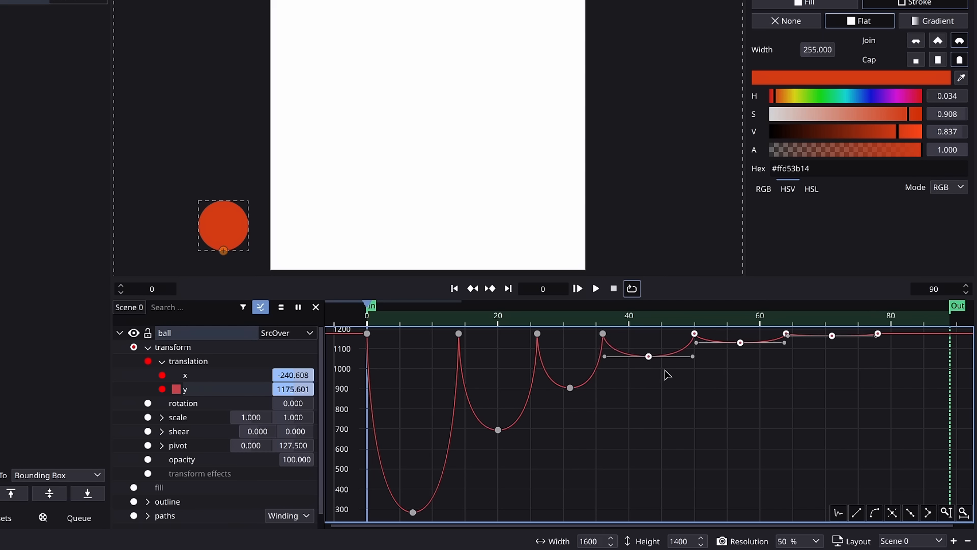
Shorten the fourth bounce to peak at frame 40 and land at frame 44, along with the following y keyframes
{"action": "key", "text": "g"}
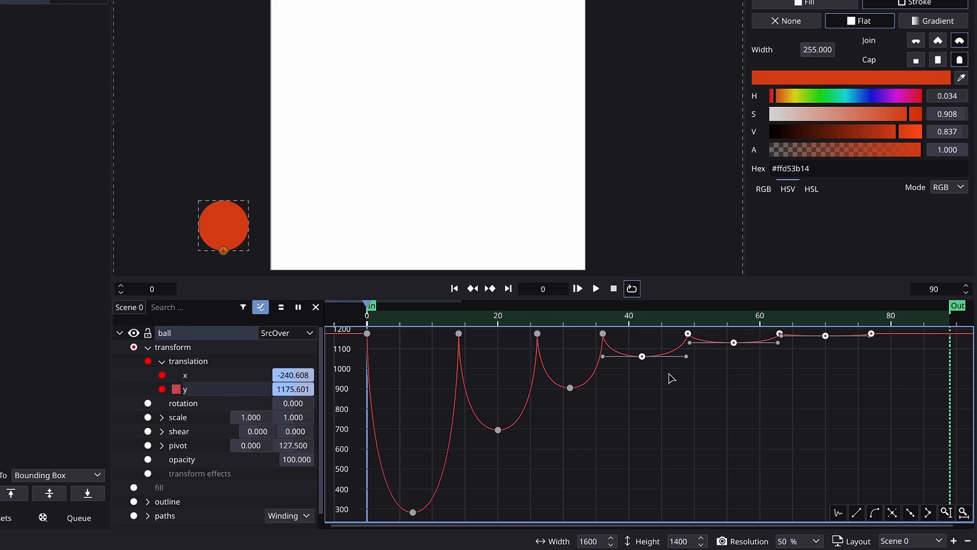
{"action": "left_click", "coordinate": [657, 373]}
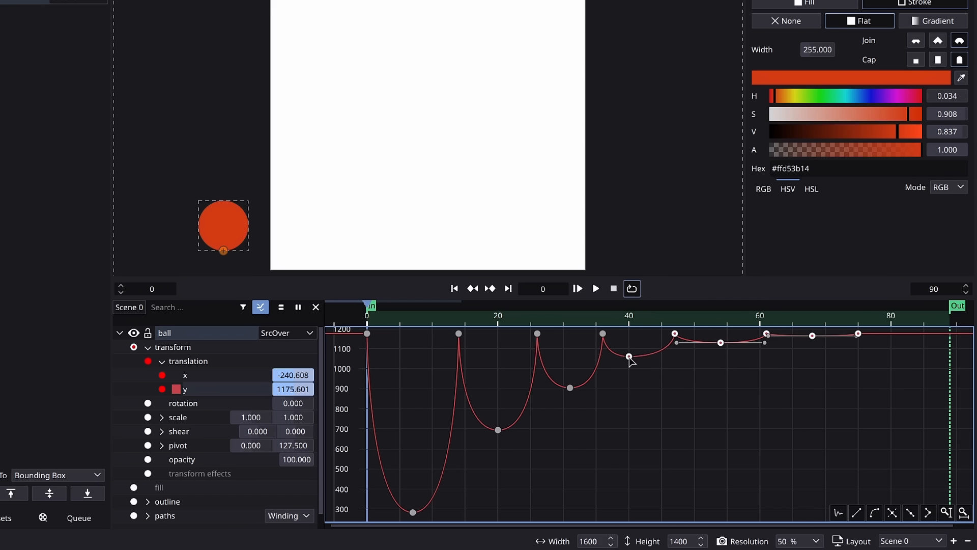
{"action": "key", "text": "g"}
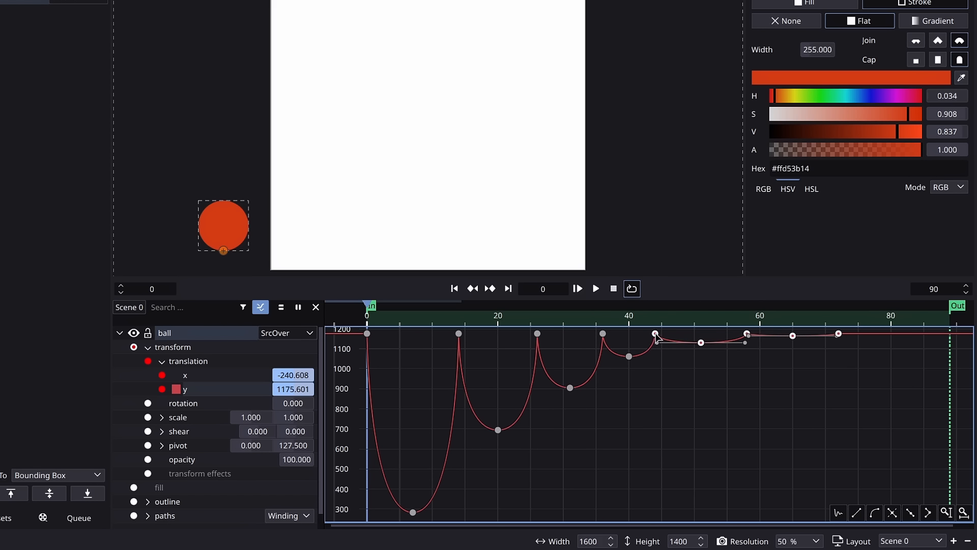
Shorten the fifth bounce to peak at frame 47 and land at 50, and the last to peak at 52 and land at 54; preview
{"action": "mouse_move", "coordinate": [725, 390]}
{"action": "left_mouse_down"}
{"action": "mouse_move", "coordinate": [700, 391]}
{"action": "mouse_move", "coordinate": [744, 380]}
{"action": "mouse_move", "coordinate": [730, 381]}
{"action": "left_mouse_up"}
{"action": "left_click", "coordinate": [676, 343], "text": "shift"}
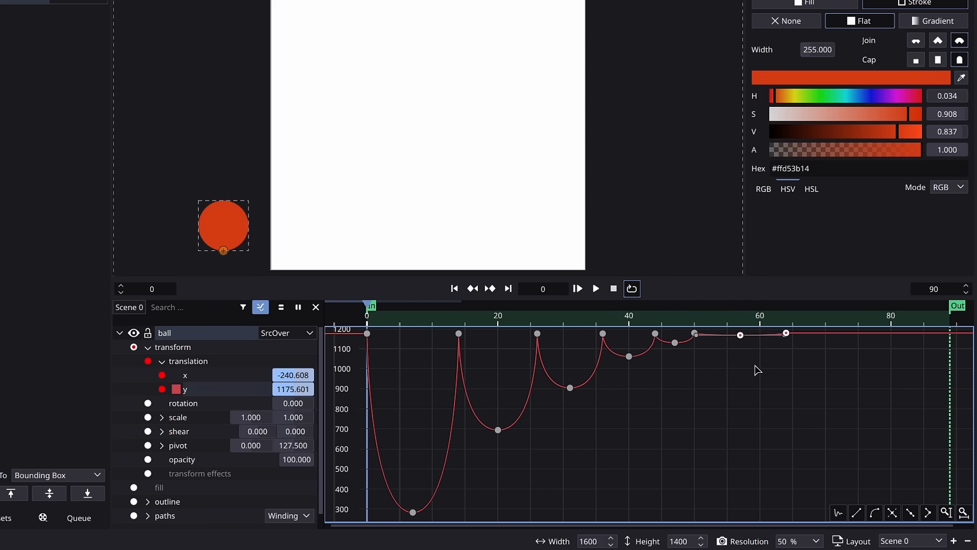
{"action": "left_click_drag", "start_coordinate": [788, 377], "coordinate": [739, 355]}
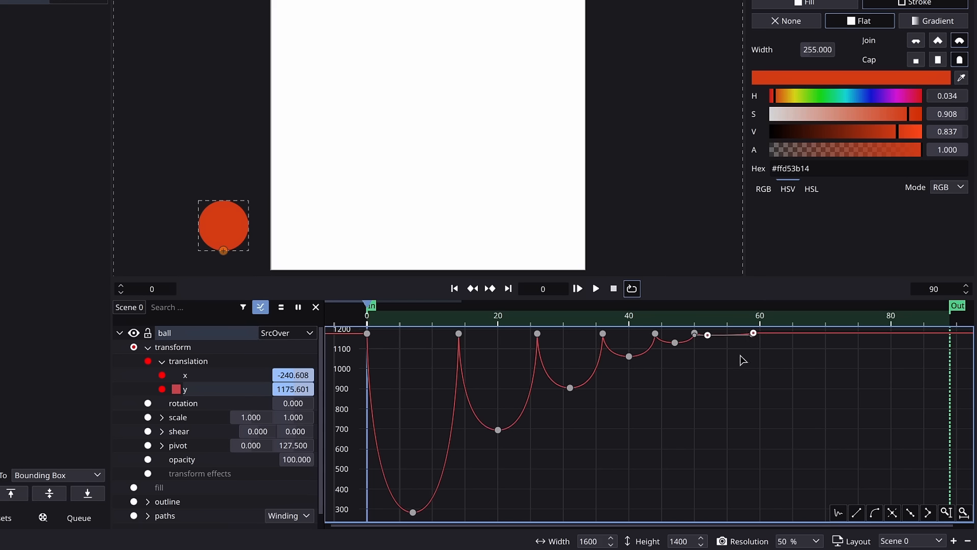
{"action": "left_click", "coordinate": [708, 335], "text": "shift"}
{"action": "left_click_drag", "start_coordinate": [751, 364], "coordinate": [725, 365]}
{"action": "key", "text": "space"}
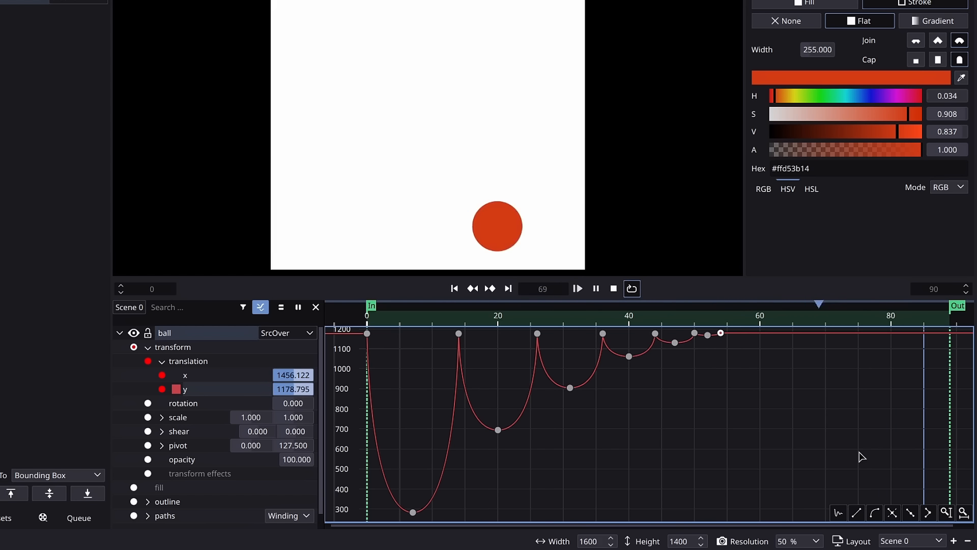
{"action": "key", "text": "Escape"}
Extend the tangent handles of the first bounce's peak at frame 7 slightly, out to frames 0 and 14
{"action": "mouse_move", "coordinate": [402, 321]}
{"action": "left_mouse_down"}
{"action": "mouse_move", "coordinate": [572, 355]}
{"action": "mouse_move", "coordinate": [403, 335]}
{"action": "left_mouse_up"}
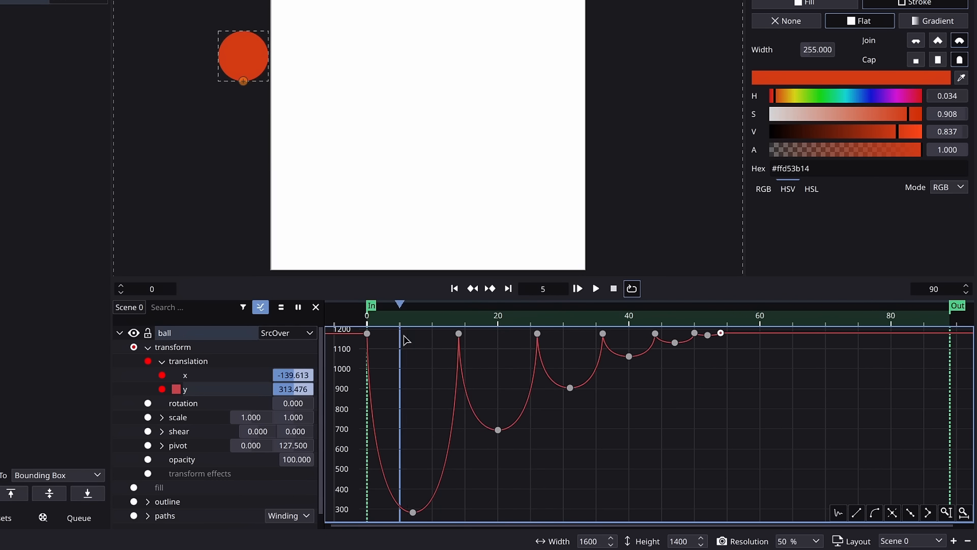
{"action": "left_click", "coordinate": [413, 512]}
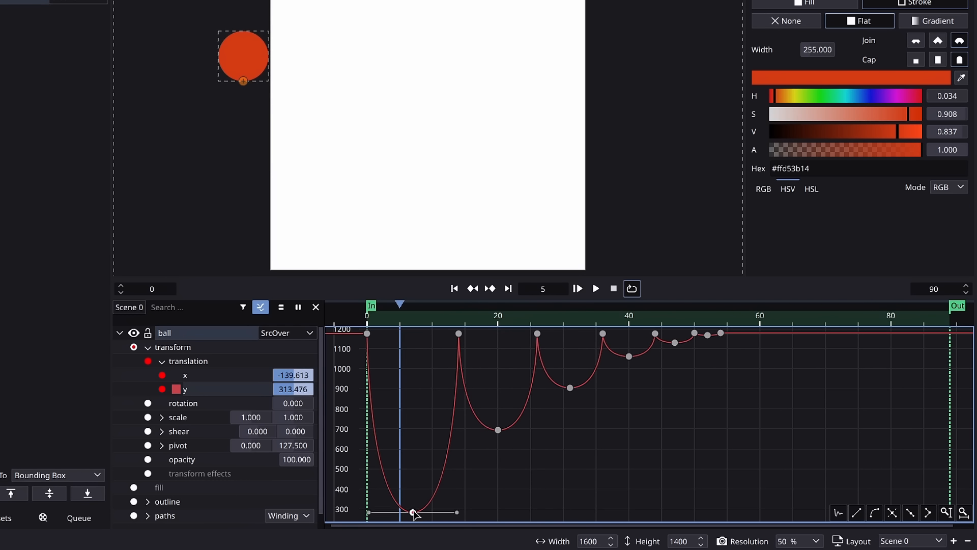
{"action": "left_click", "coordinate": [416, 320]}
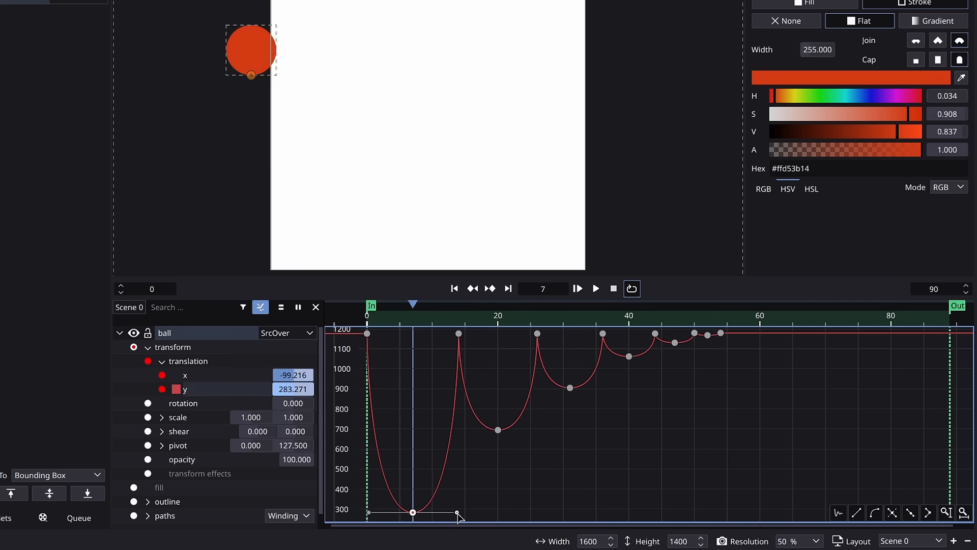
{"action": "left_click_drag", "start_coordinate": [459, 513], "coordinate": [461, 513]}
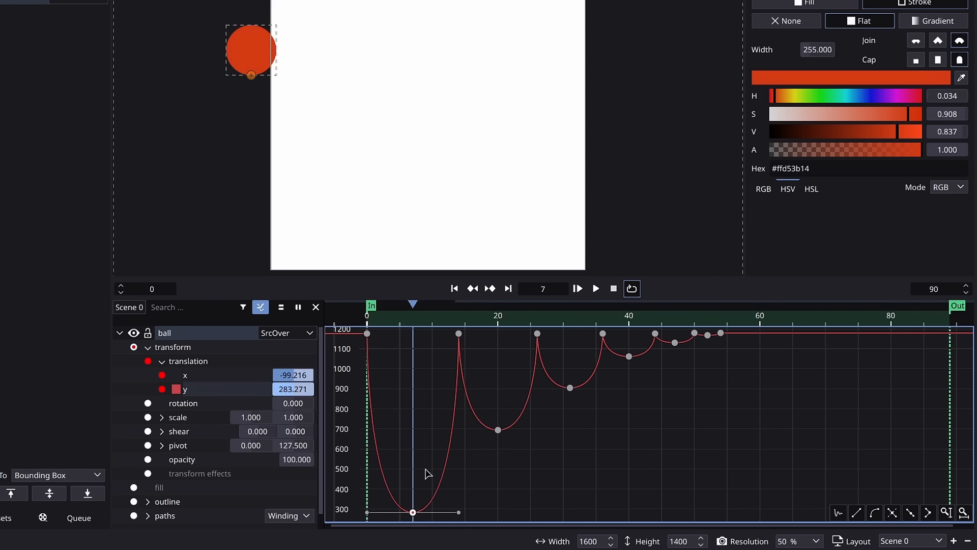
Switch back to the keyframe view, collapse the translation property and return to frame 0
{"action": "left_click", "coordinate": [260, 306]}
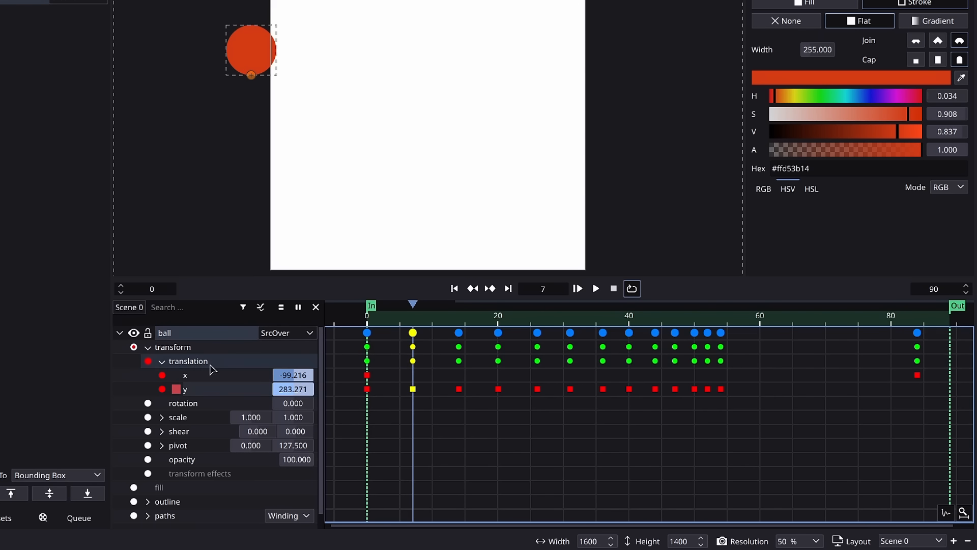
{"action": "left_click", "coordinate": [162, 361]}
{"action": "left_click", "coordinate": [376, 324]}
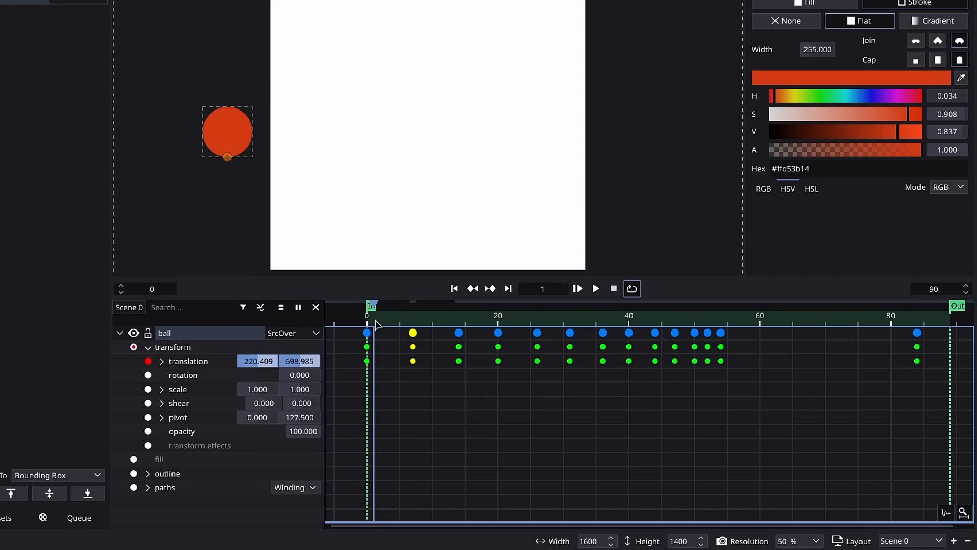
{"action": "left_click_drag", "start_coordinate": [375, 319], "coordinate": [374, 314]}
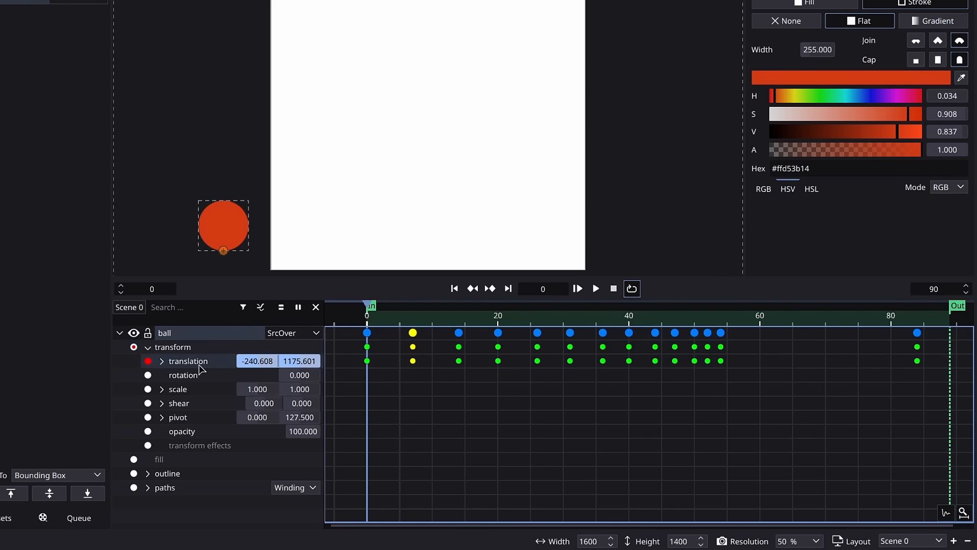
Move the ball's final x translation keyframe to frame 60 and preview the animation
{"action": "left_click", "coordinate": [163, 362]}
{"action": "left_click", "coordinate": [917, 375]}
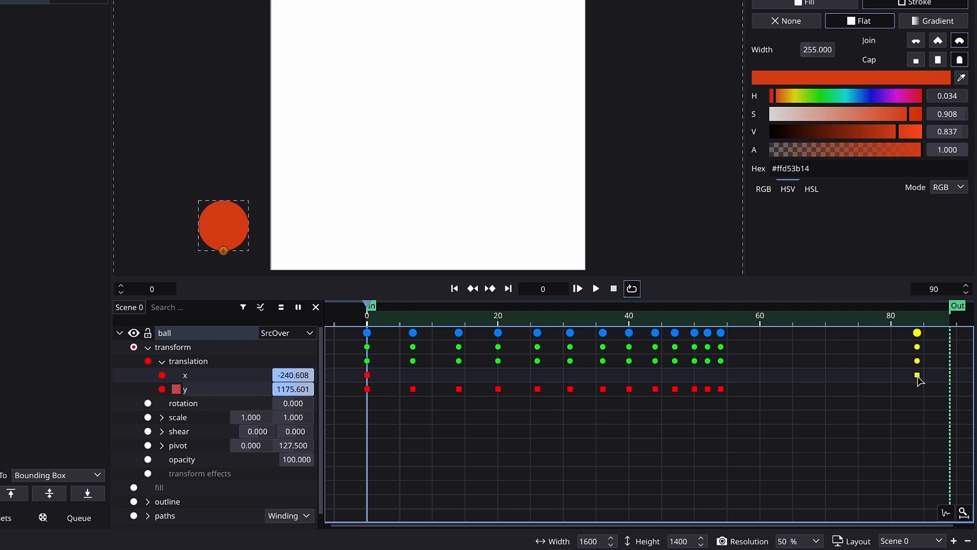
{"action": "left_click_drag", "start_coordinate": [919, 379], "coordinate": [762, 377]}
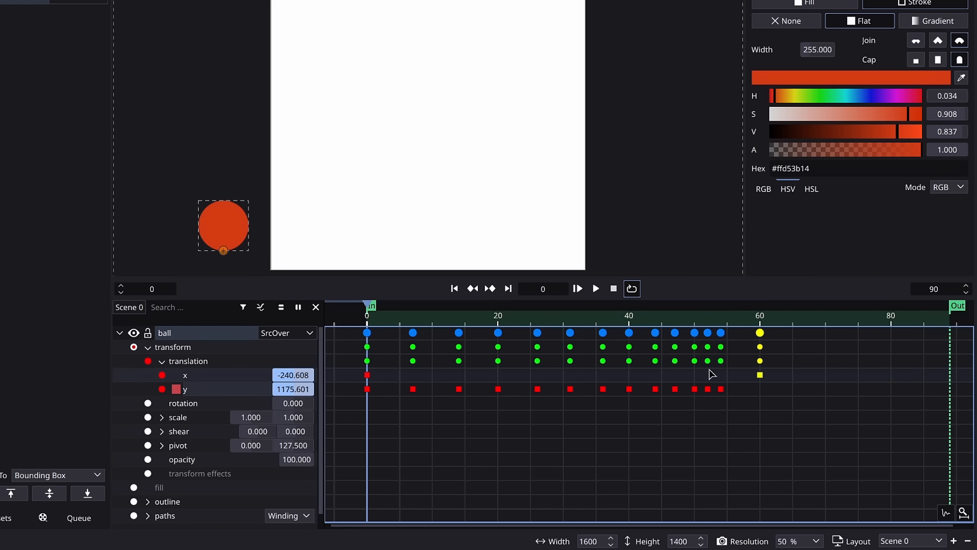
{"action": "key", "text": "space"}
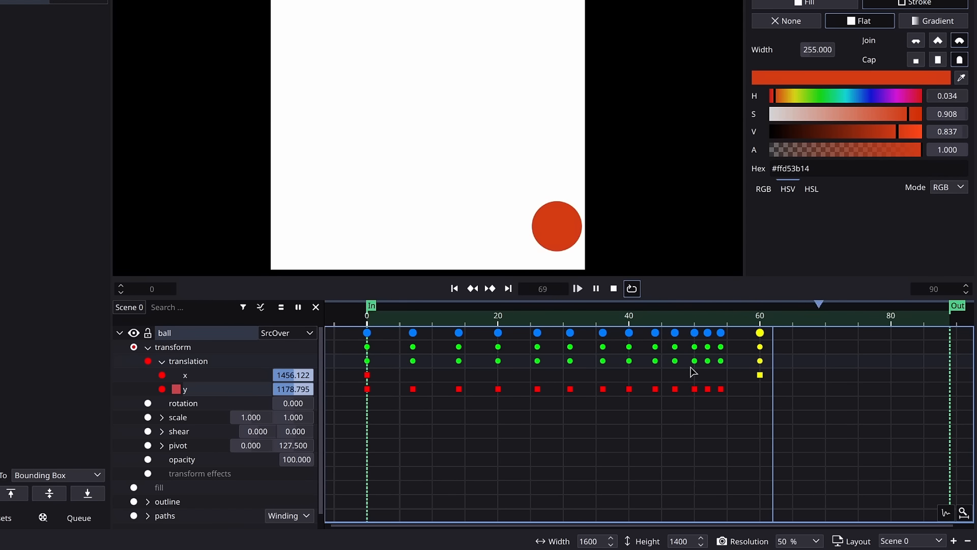
{"action": "key", "text": "space"}
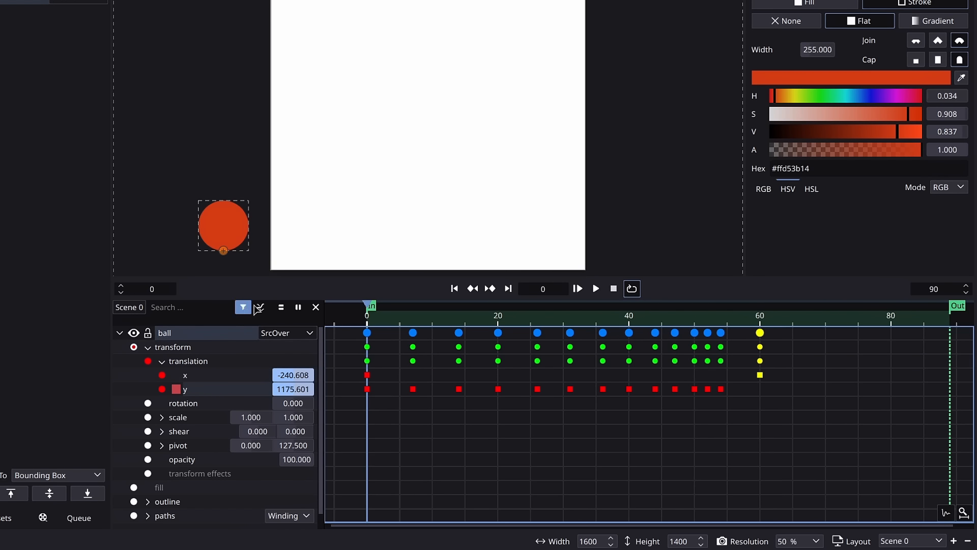
Ease the x translation curve into frame 60, extending that keyframe's incoming tangent handle back to about frame 38; preview
{"action": "left_click", "coordinate": [261, 307]}
{"action": "left_click", "coordinate": [200, 375]}
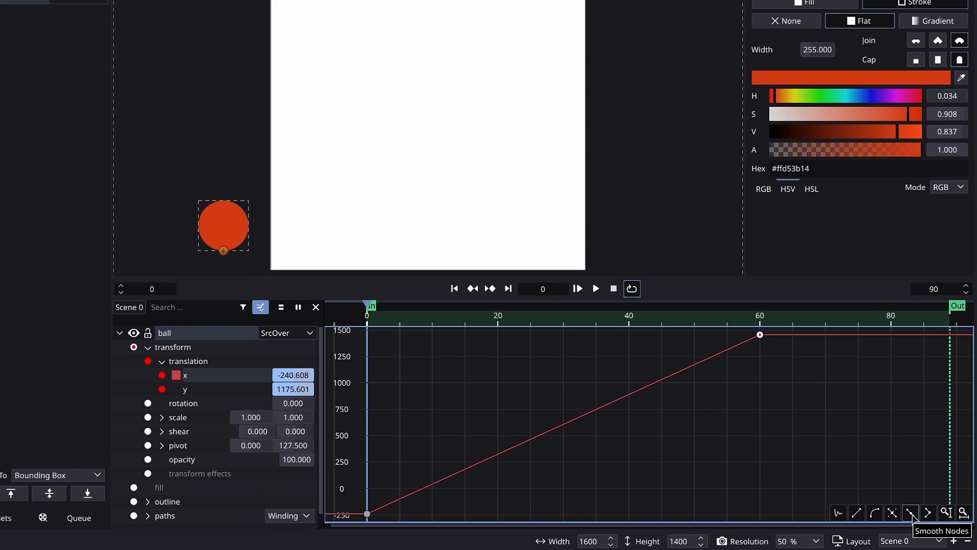
{"action": "left_click", "coordinate": [896, 514]}
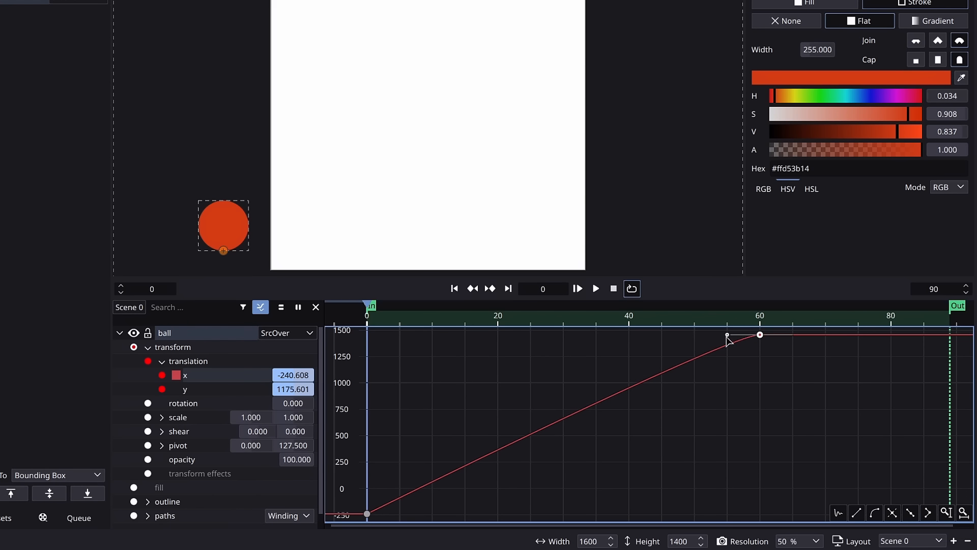
{"action": "left_click_drag", "start_coordinate": [727, 335], "coordinate": [618, 334]}
{"action": "left_click", "coordinate": [260, 307]}
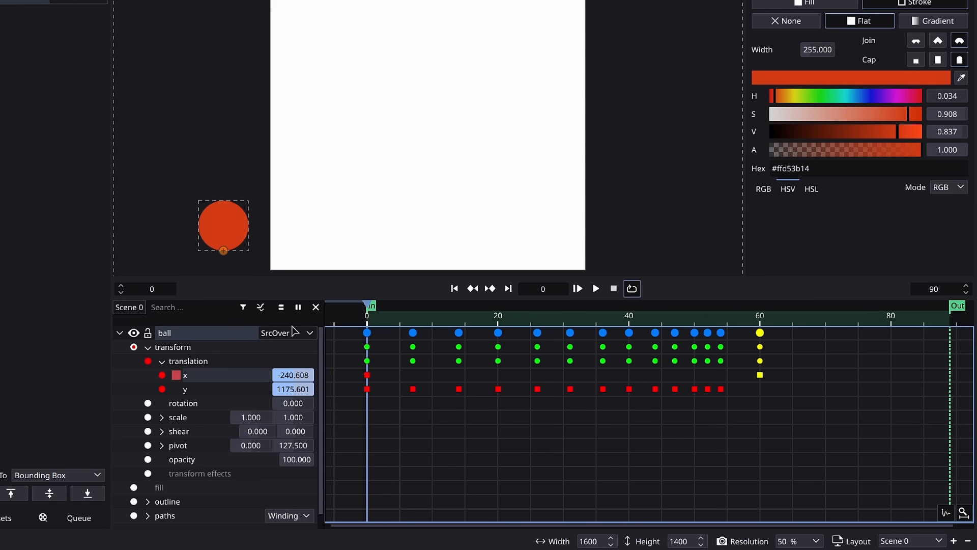
{"action": "key", "text": "space"}
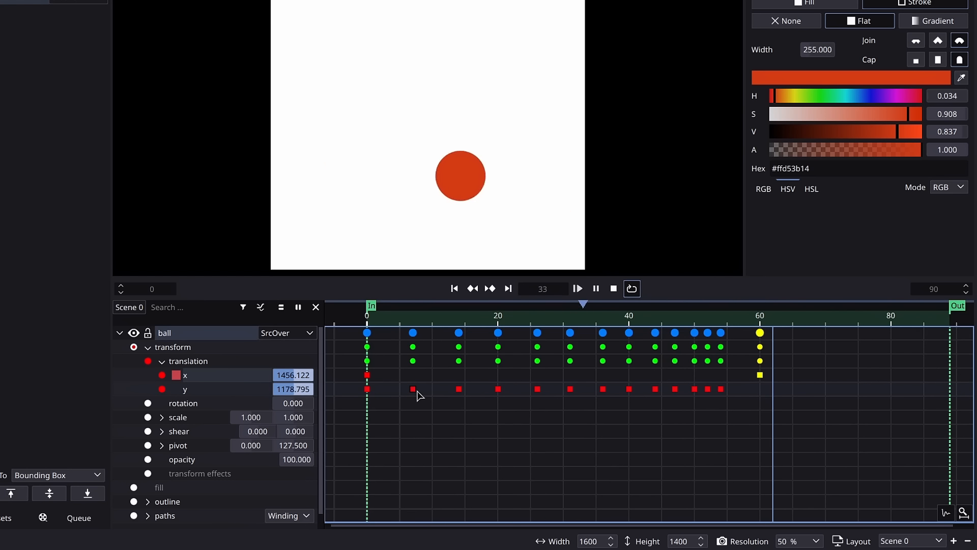
{"action": "key", "text": "space"}
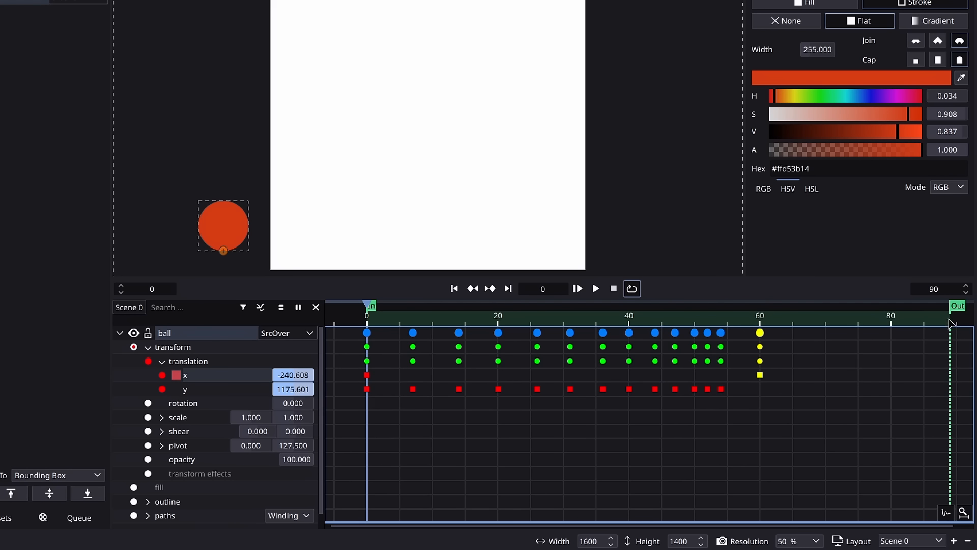
Move the scene's out point to frame 70 and add a scale keyframe for the ball at frame 14
{"action": "left_click_drag", "start_coordinate": [949, 319], "coordinate": [816, 369]}
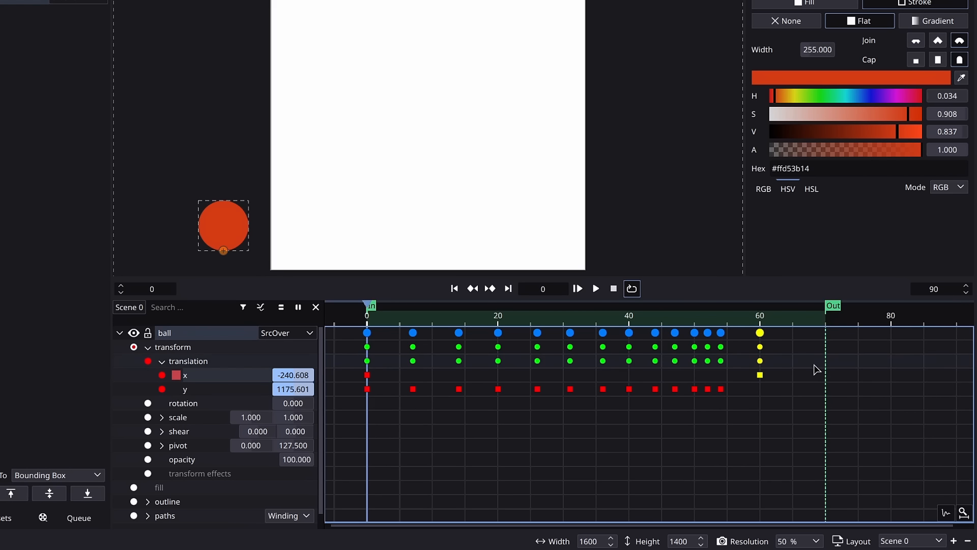
{"action": "left_click", "coordinate": [162, 360]}
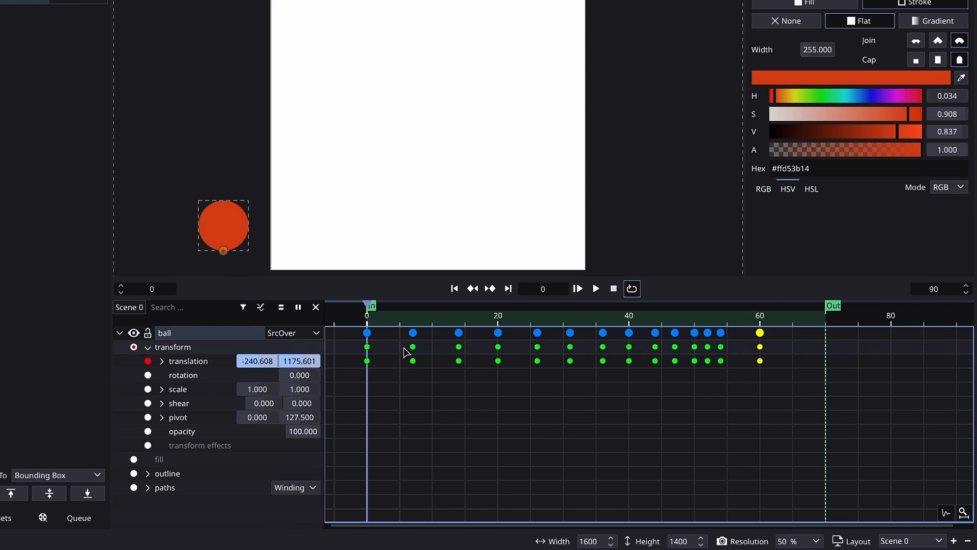
{"action": "left_click_drag", "start_coordinate": [378, 322], "coordinate": [460, 334]}
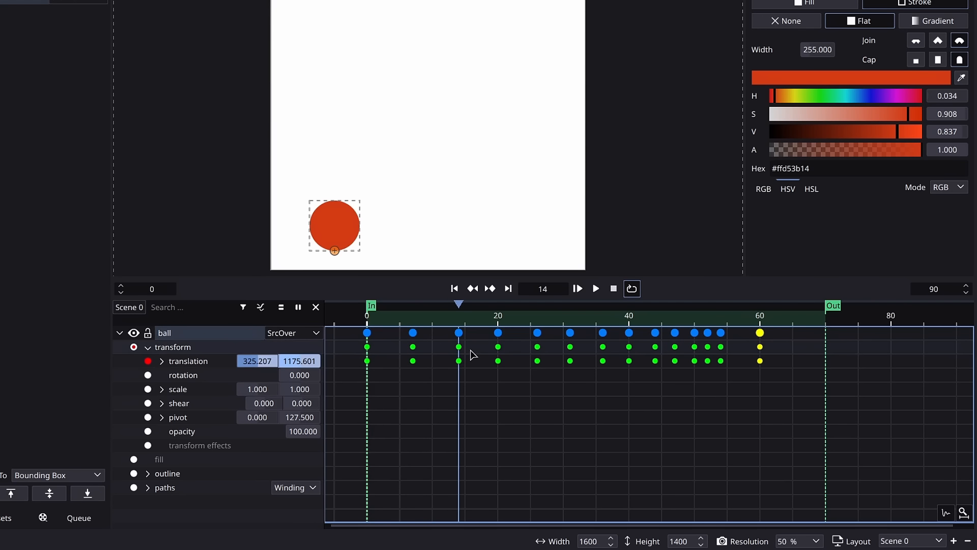
{"action": "left_click", "coordinate": [153, 389]}
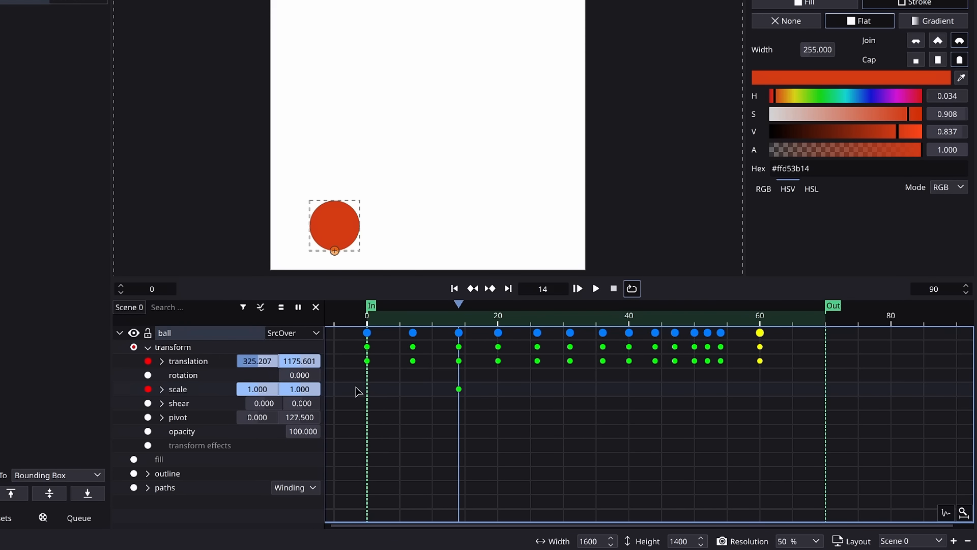
Keyframe the ball's scale at 1.000 on frames 13 and 10
{"action": "key", "text": "Left"}
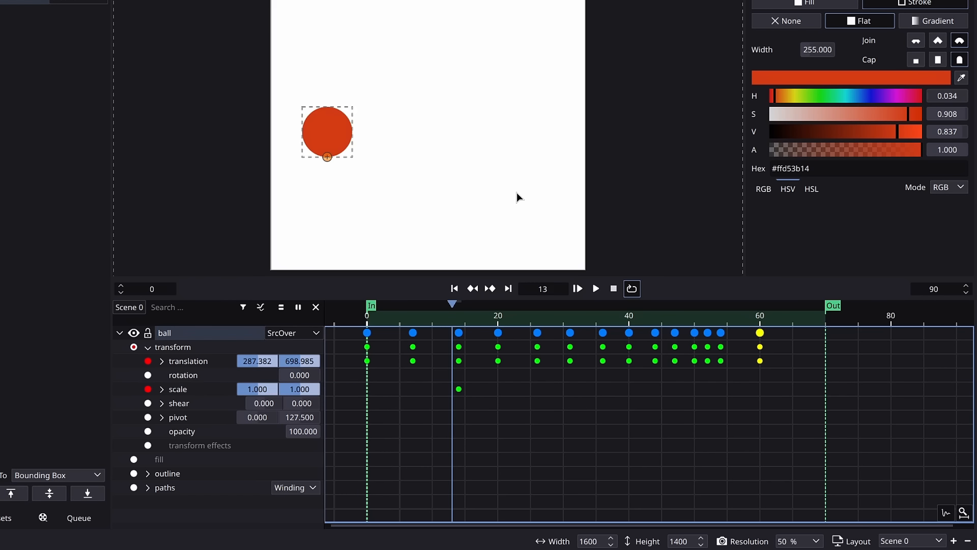
{"action": "key", "text": "g"}
{"action": "key", "text": "x"}
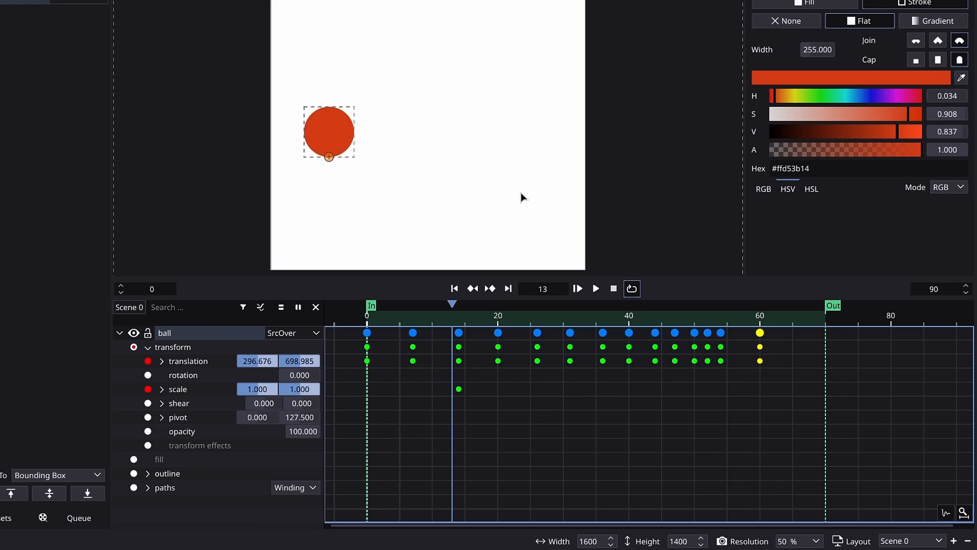
{"action": "left_click", "coordinate": [344, 133]}
{"action": "key", "text": "s"}
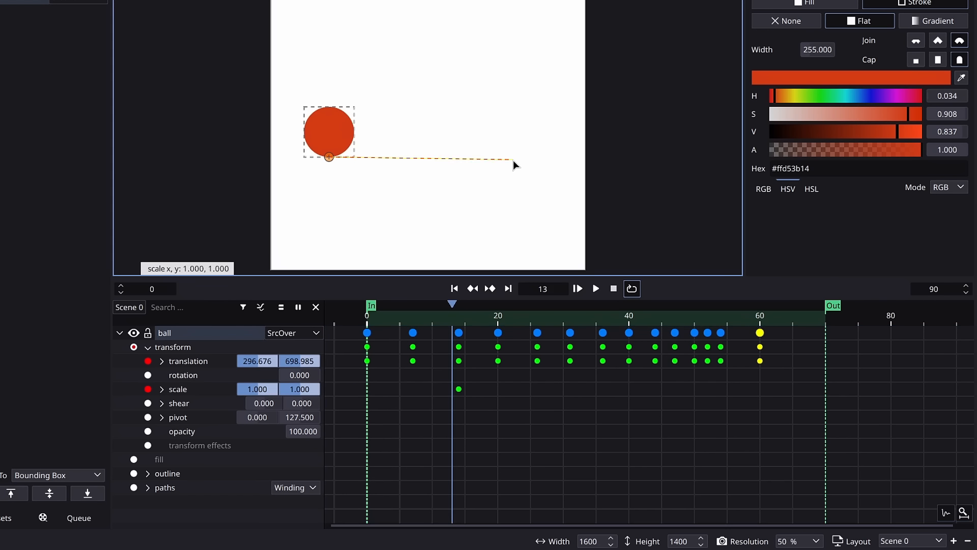
{"action": "key", "text": "Escape"}
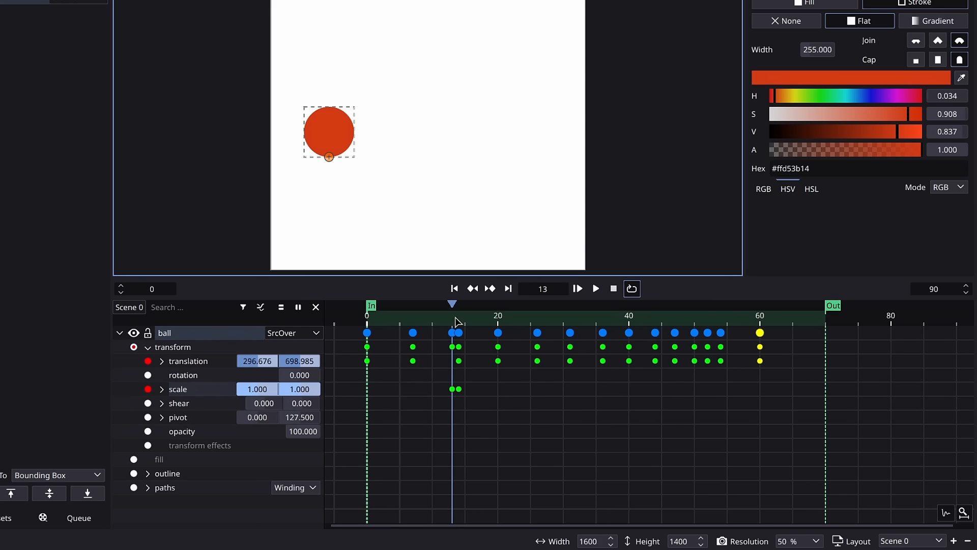
{"action": "key", "text": "Left"}
{"action": "key", "text": "Left"}
{"action": "key", "text": "Left"}
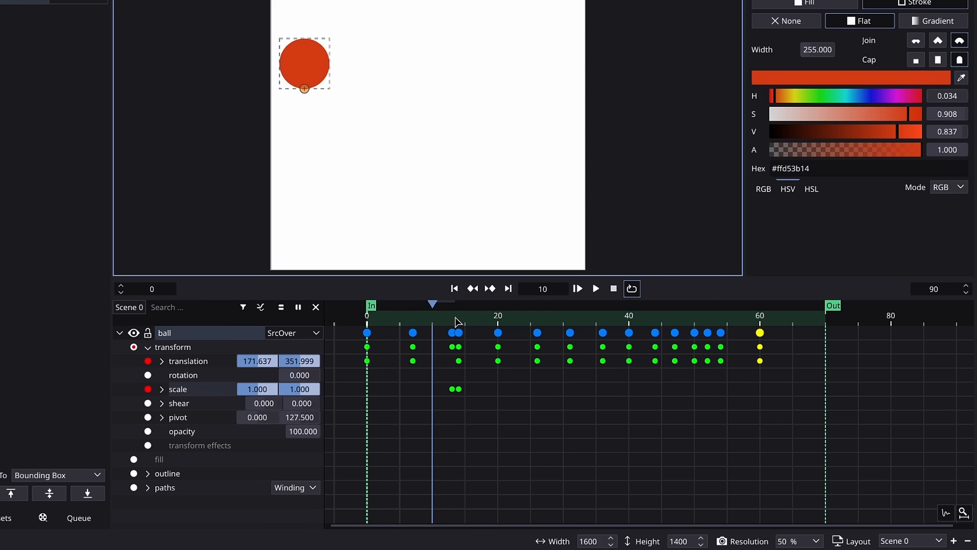
{"action": "type", "text": "s1"}
{"action": "key", "text": "Return"}
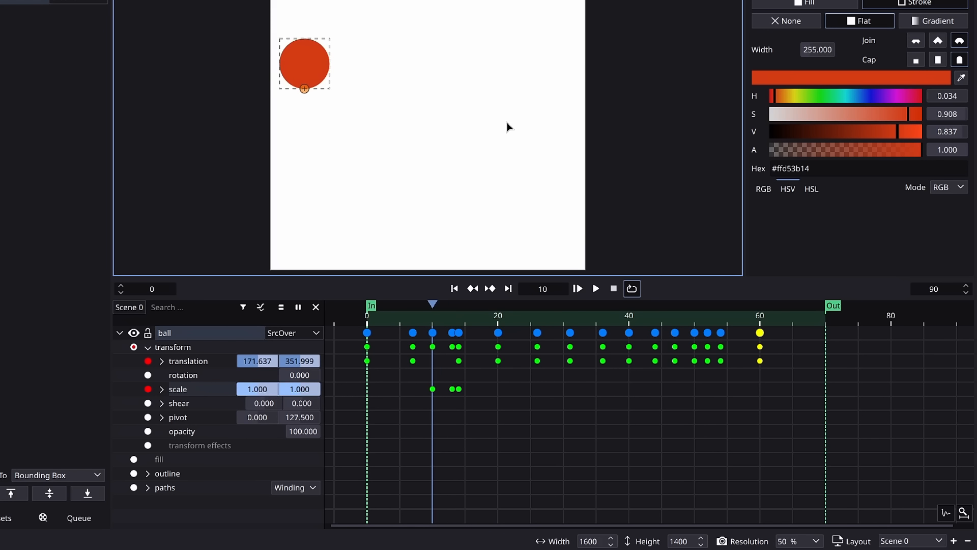
Squash the ball at its frame 14 landing, scaling it to about 0.648 in y and 1.449 in x
{"action": "left_click", "coordinate": [459, 319]}
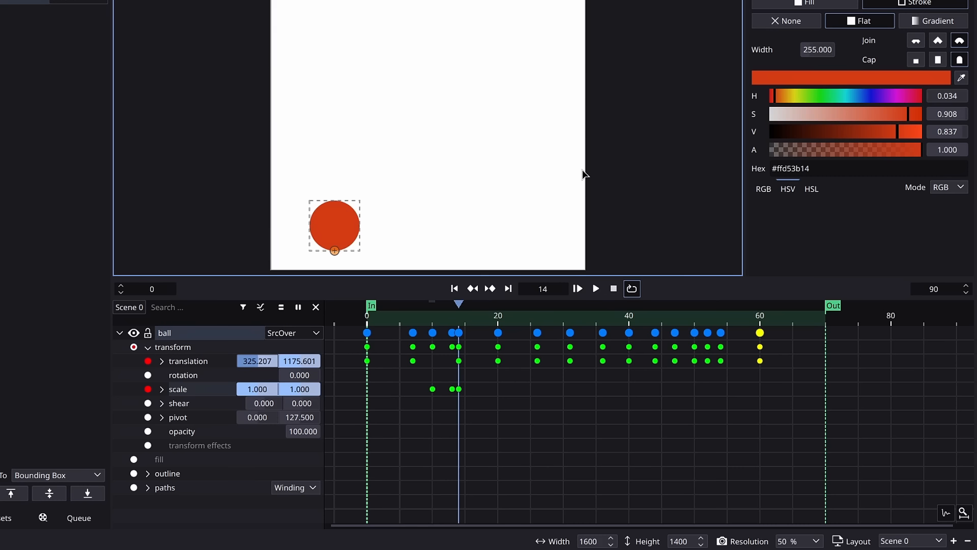
{"action": "key", "text": "s"}
{"action": "key", "text": "y"}
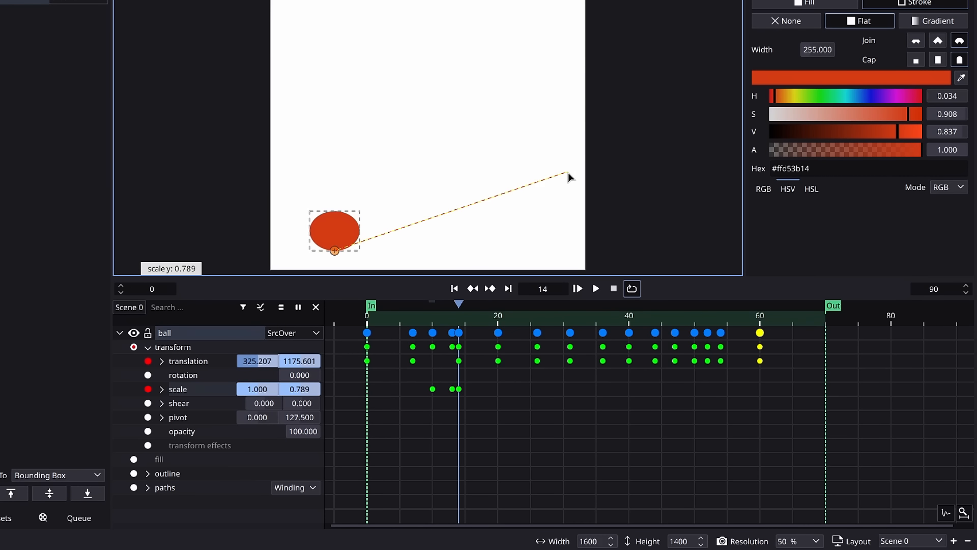
{"action": "left_click", "coordinate": [557, 178]}
{"action": "key", "text": "s"}
{"action": "key", "text": "x"}
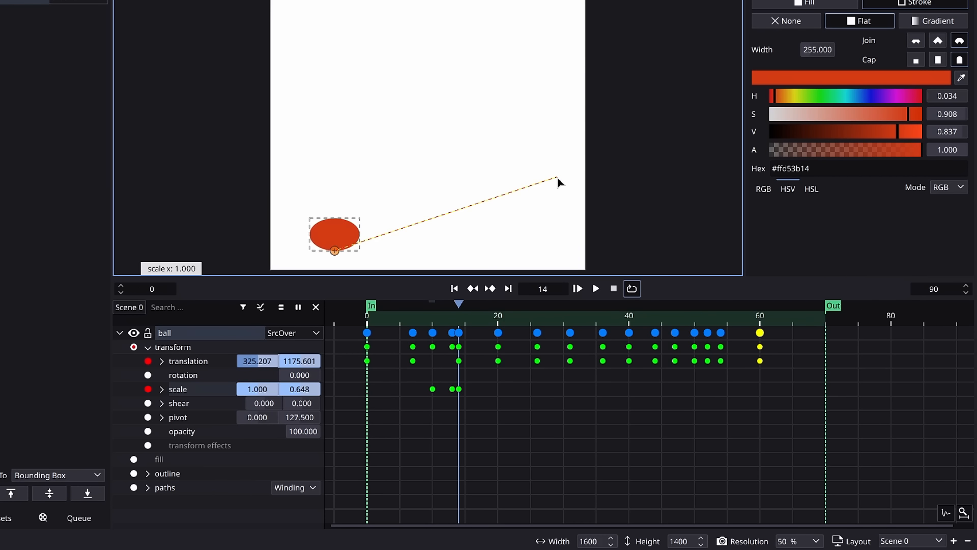
{"action": "left_click", "coordinate": [589, 182]}
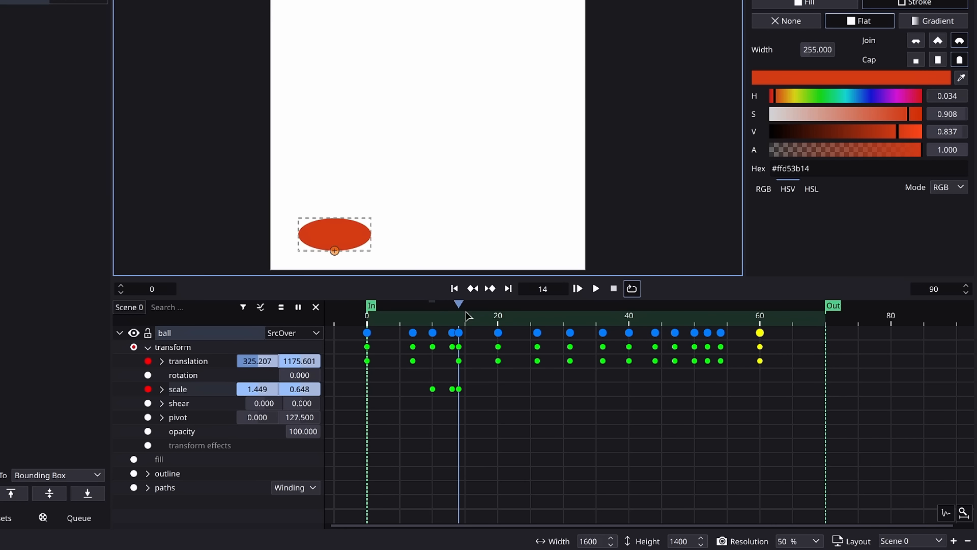
Stretch the ball at frame 13, scaling it to about 1.303 in y and 0.853 in x
{"action": "key", "text": "Left"}
{"action": "key", "text": "s"}
{"action": "key", "text": "y"}
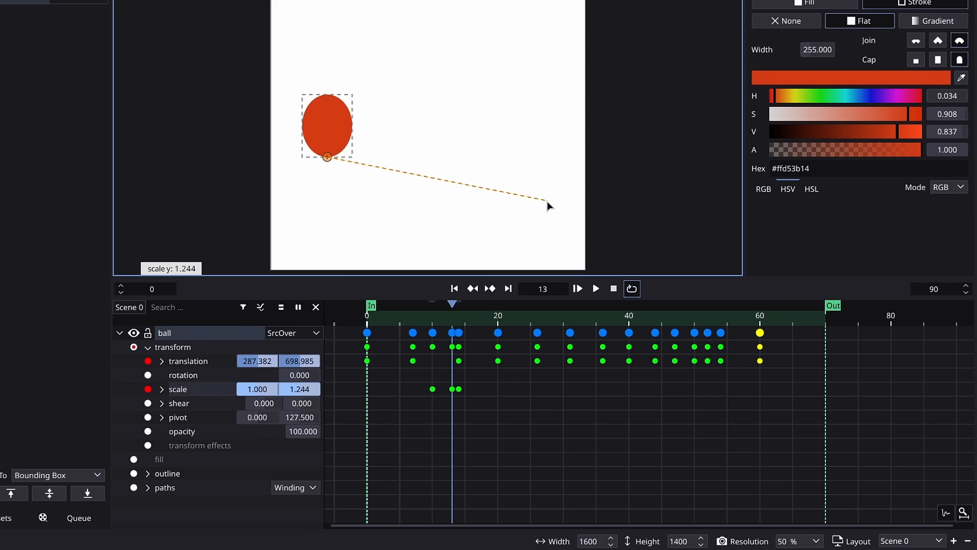
{"action": "key", "text": "y"}
{"action": "key", "text": "x"}
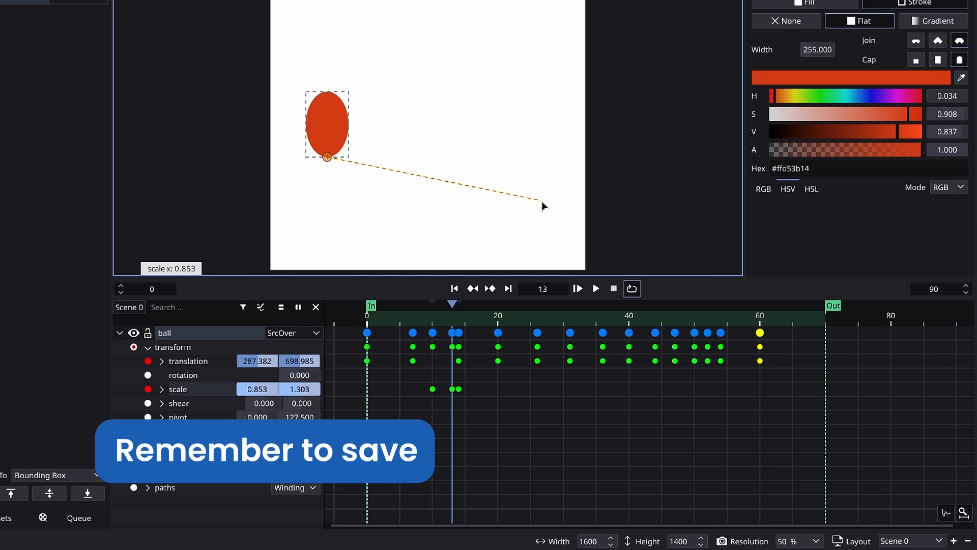
{"action": "left_click", "coordinate": [541, 200]}
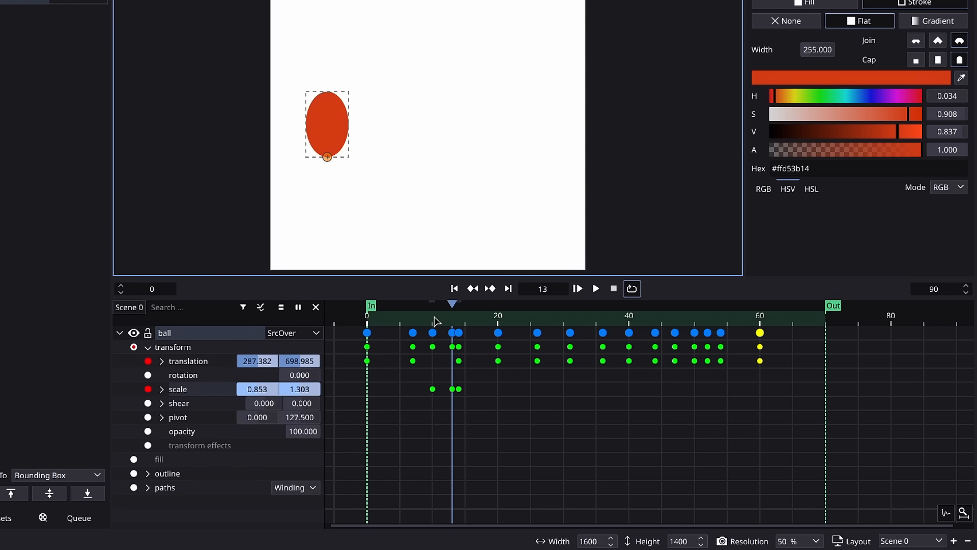
Copy the stretched scale keyframe from frame 13 to frame 15, and the neutral one from frame 10 to frame 18
{"action": "mouse_move", "coordinate": [450, 321]}
{"action": "left_mouse_down"}
{"action": "mouse_move", "coordinate": [439, 322]}
{"action": "mouse_move", "coordinate": [467, 326]}
{"action": "left_mouse_up"}
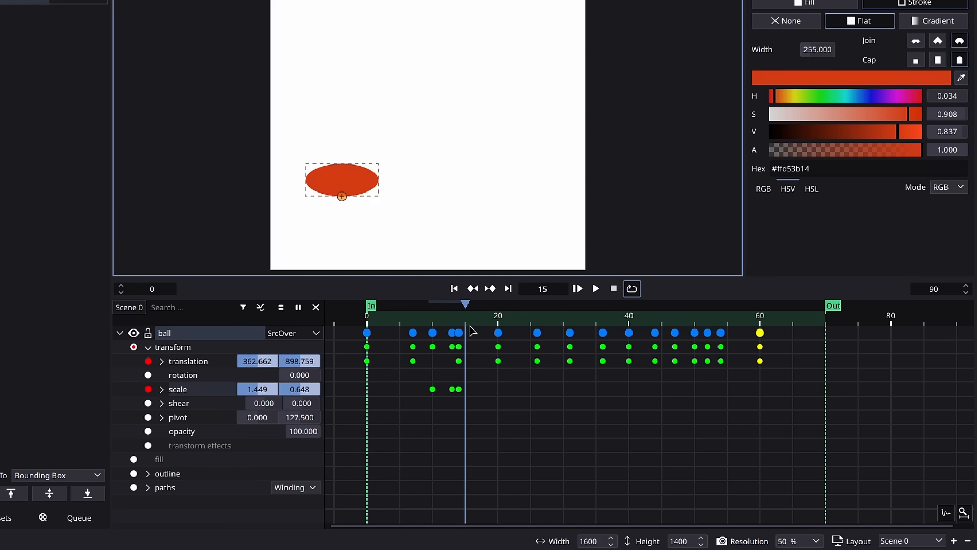
{"action": "left_click", "coordinate": [452, 388]}
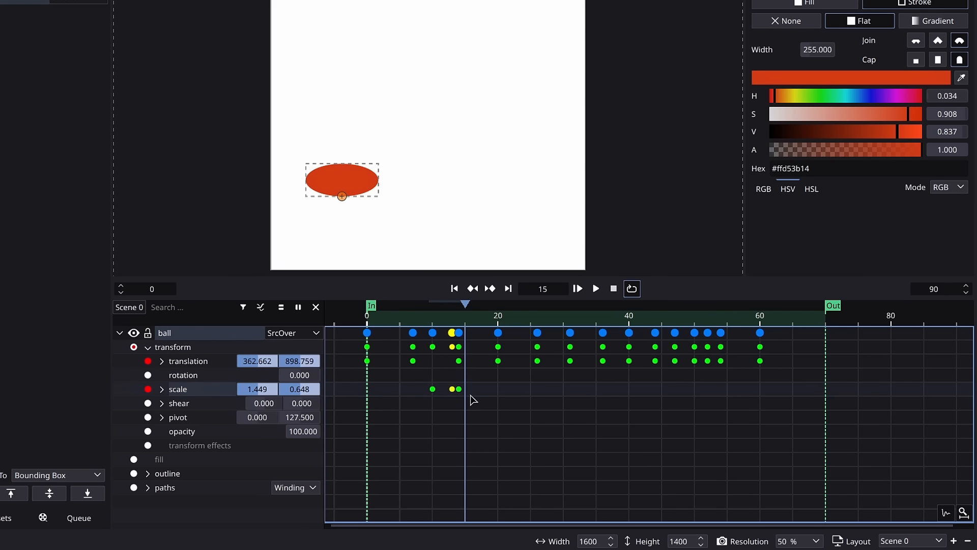
{"action": "key", "text": "ctrl+v"}
{"action": "left_click_drag", "start_coordinate": [451, 323], "coordinate": [484, 333]}
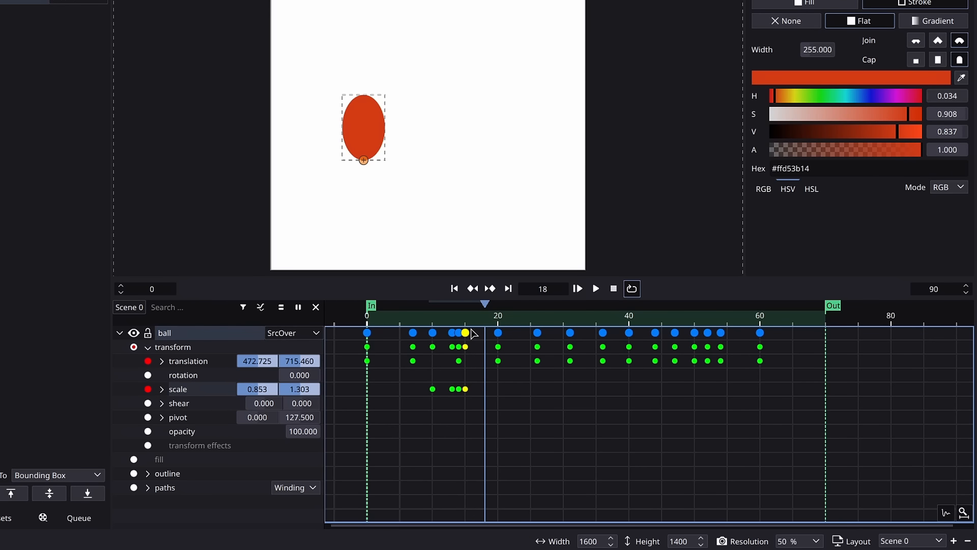
{"action": "left_click", "coordinate": [433, 389]}
{"action": "key", "text": "ctrl+v"}
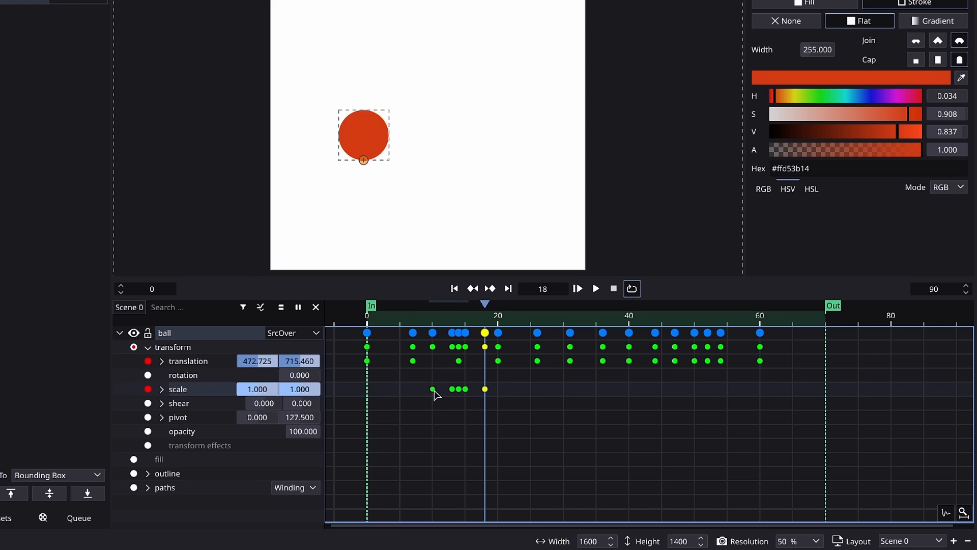
Copy the scale keyframes from frames 10 to 18 and paste them starting at frame 22 for the frame 26 landing
{"action": "left_click_drag", "start_coordinate": [462, 326], "coordinate": [542, 324]}
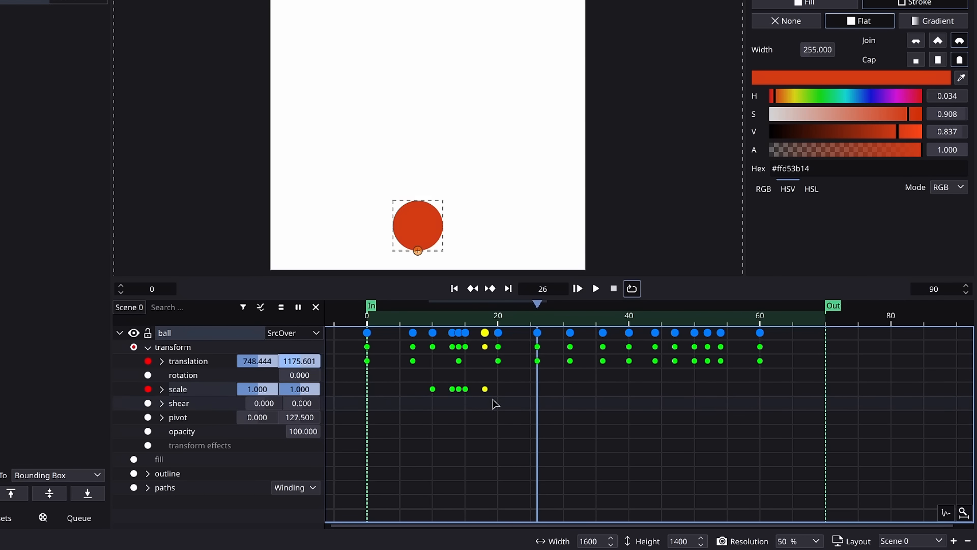
{"action": "left_click_drag", "start_coordinate": [491, 400], "coordinate": [422, 387]}
{"action": "key", "text": "Left"}
{"action": "key", "text": "Left"}
{"action": "key", "text": "Left"}
{"action": "key", "text": "Left"}
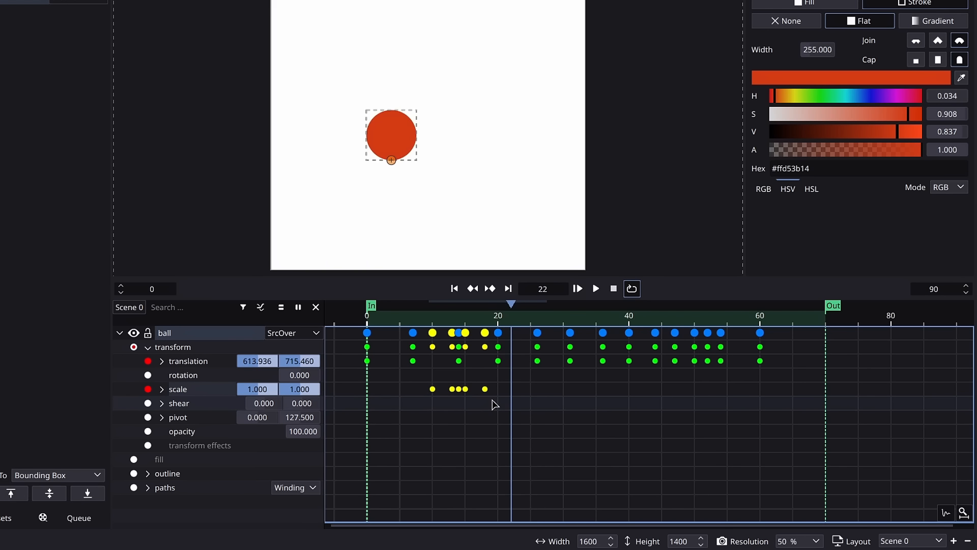
{"action": "key", "text": "ctrl+v"}
Paste the copied scale keyframes starting at frame 32 for the frame 36 landing, tightening the outer ones to frames 33 and 39
{"action": "left_click_drag", "start_coordinate": [513, 321], "coordinate": [603, 342]}
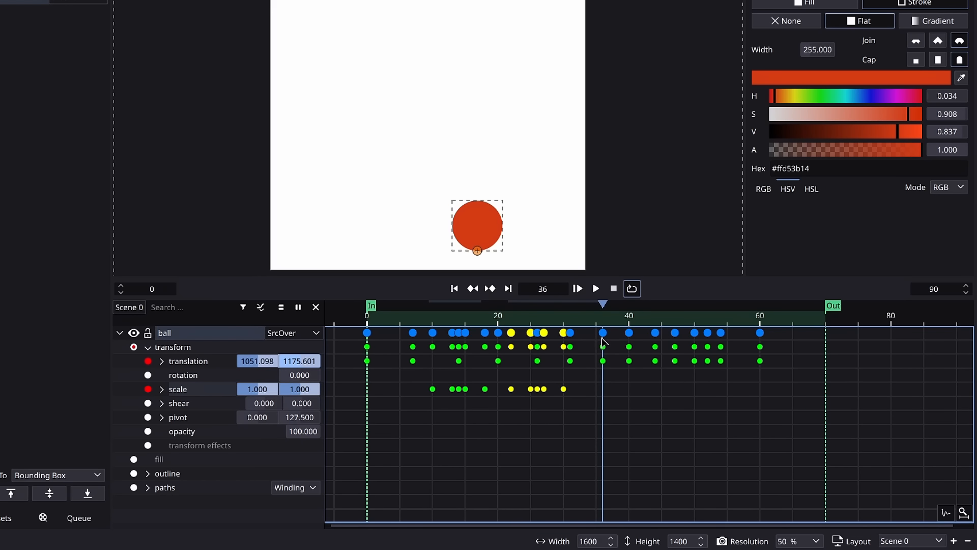
{"action": "key", "text": "Left"}
{"action": "key", "text": "Left"}
{"action": "key", "text": "Left"}
{"action": "key", "text": "Left"}
{"action": "key", "text": "ctrl+v"}
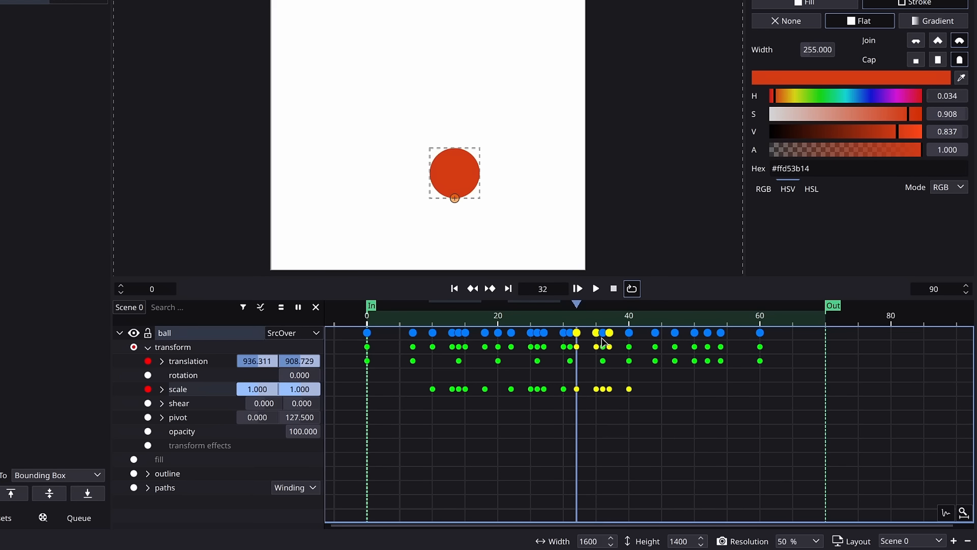
{"action": "left_click", "coordinate": [577, 389]}
{"action": "left_click_drag", "start_coordinate": [584, 396], "coordinate": [625, 390]}
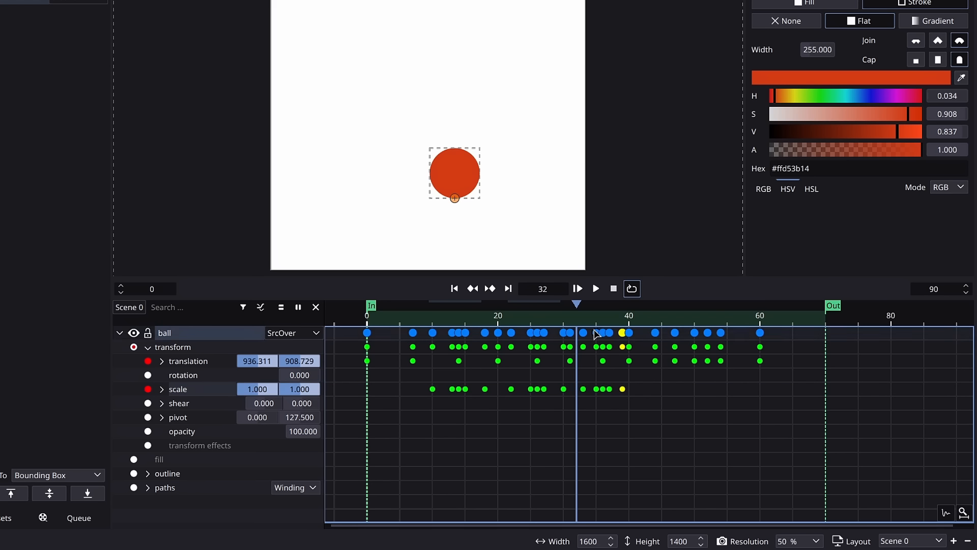
Play back the animation to check the squash and stretch at the landings
{"action": "left_click_drag", "start_coordinate": [596, 326], "coordinate": [608, 331]}
{"action": "key", "text": "space"}
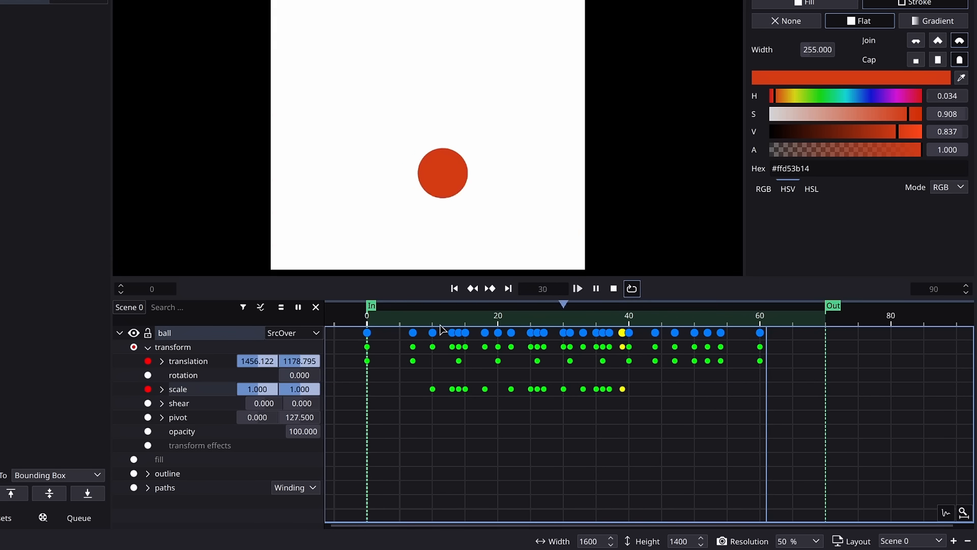
{"action": "key", "text": "space"}
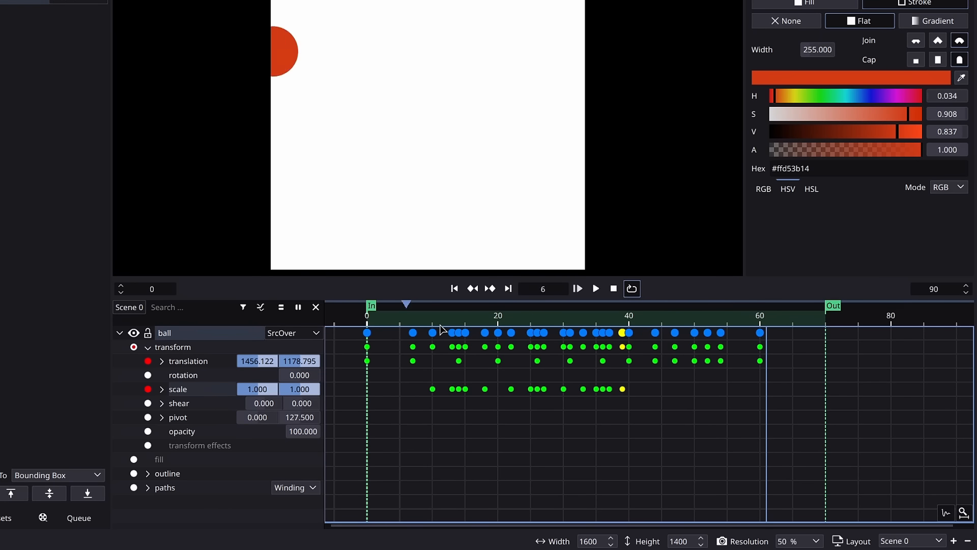
Keyframe the ball's rotation at 0 on frames 14 and 7, and tilt it to about -20.1 degrees at frame 13
{"action": "left_click_drag", "start_coordinate": [392, 320], "coordinate": [451, 332]}
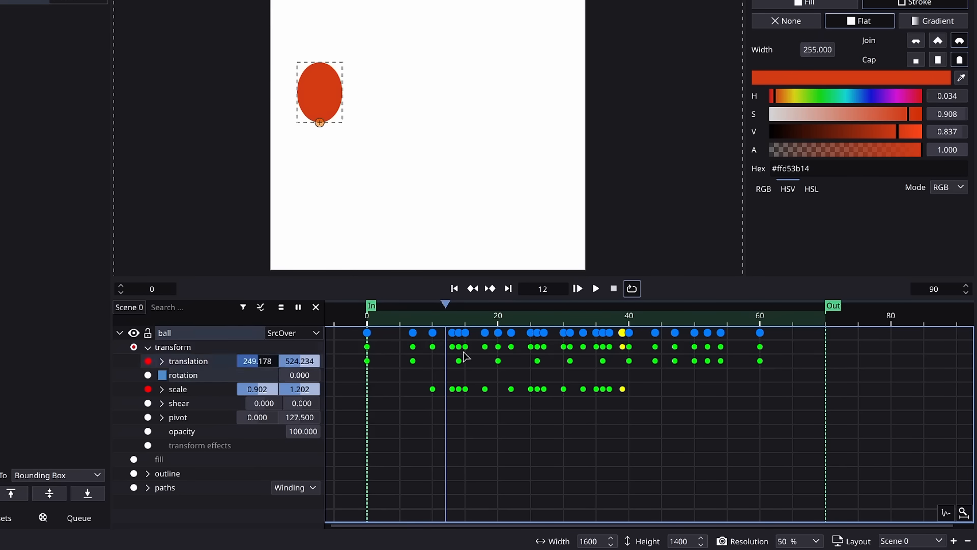
{"action": "left_click_drag", "start_coordinate": [441, 322], "coordinate": [461, 328]}
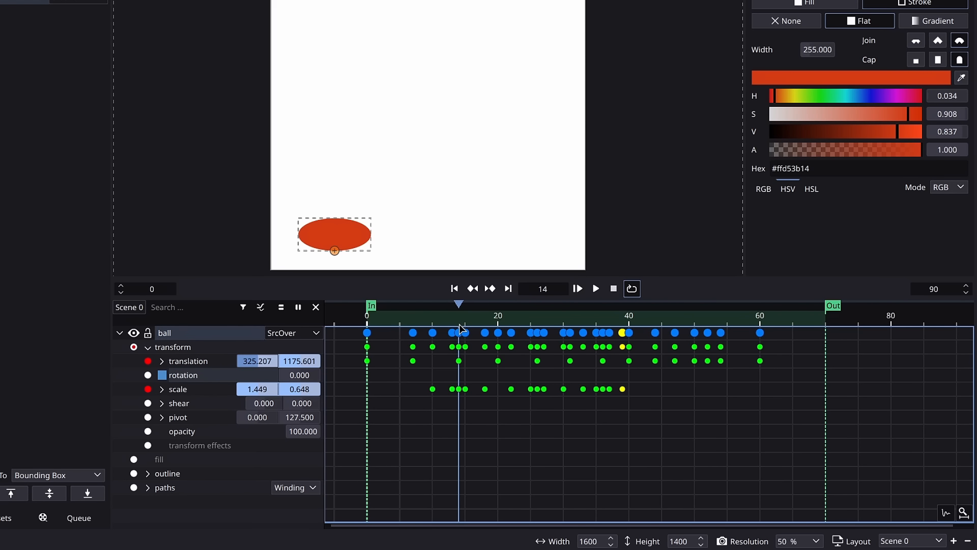
{"action": "left_click", "coordinate": [147, 375]}
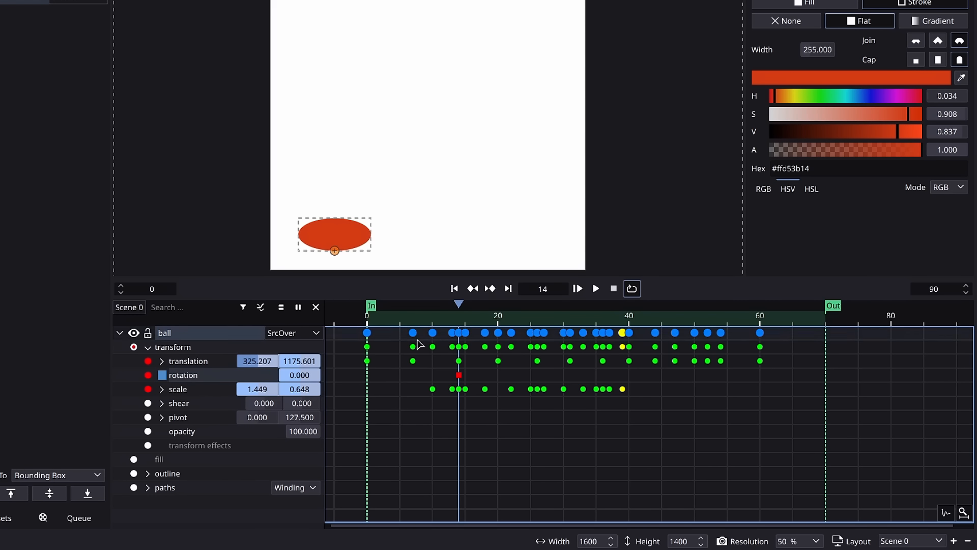
{"action": "left_click", "coordinate": [456, 322]}
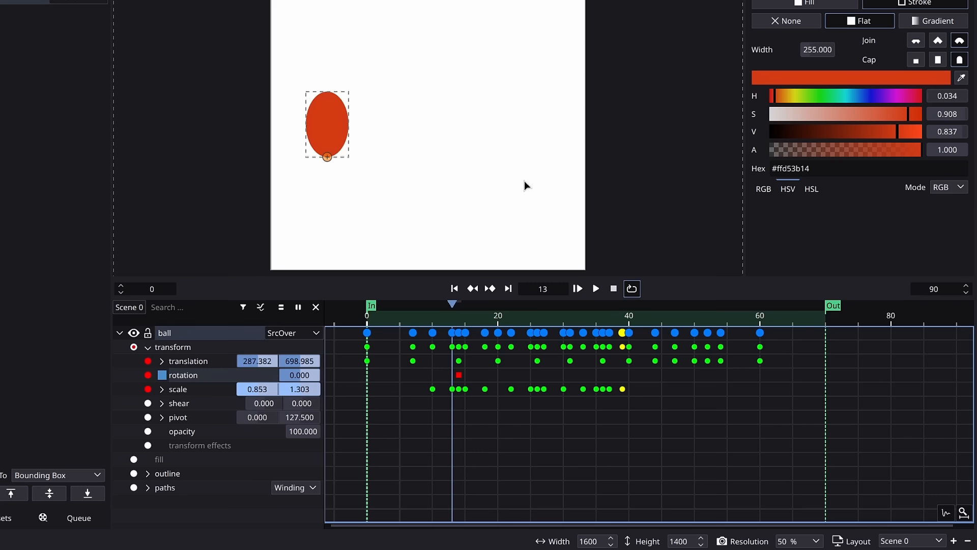
{"action": "left_click", "coordinate": [339, 125]}
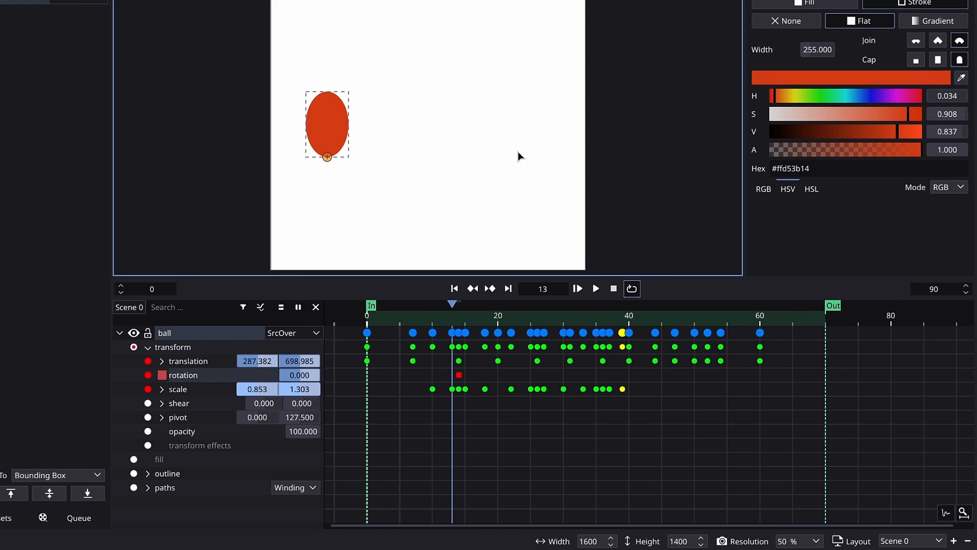
{"action": "left_click_drag", "start_coordinate": [574, 158], "coordinate": [553, 77]}
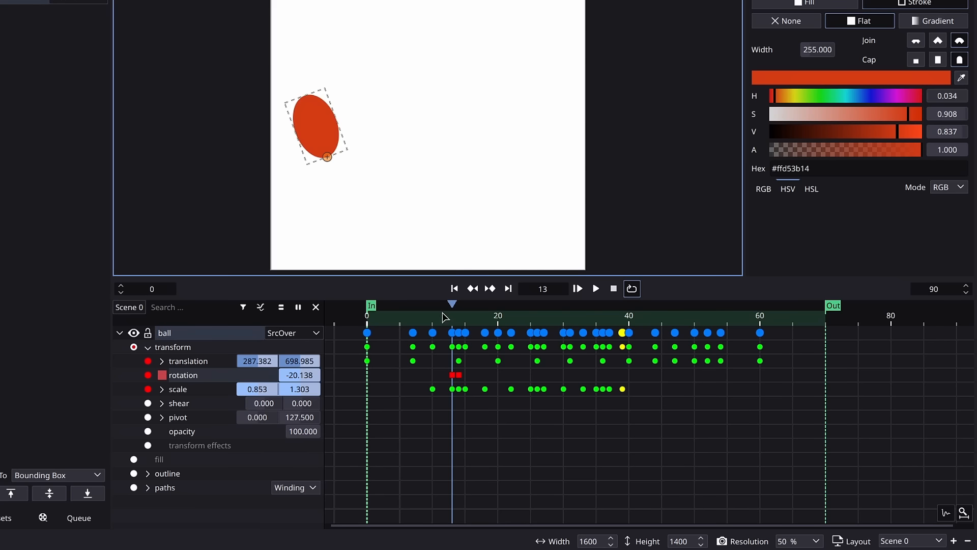
{"action": "left_click_drag", "start_coordinate": [444, 317], "coordinate": [418, 326]}
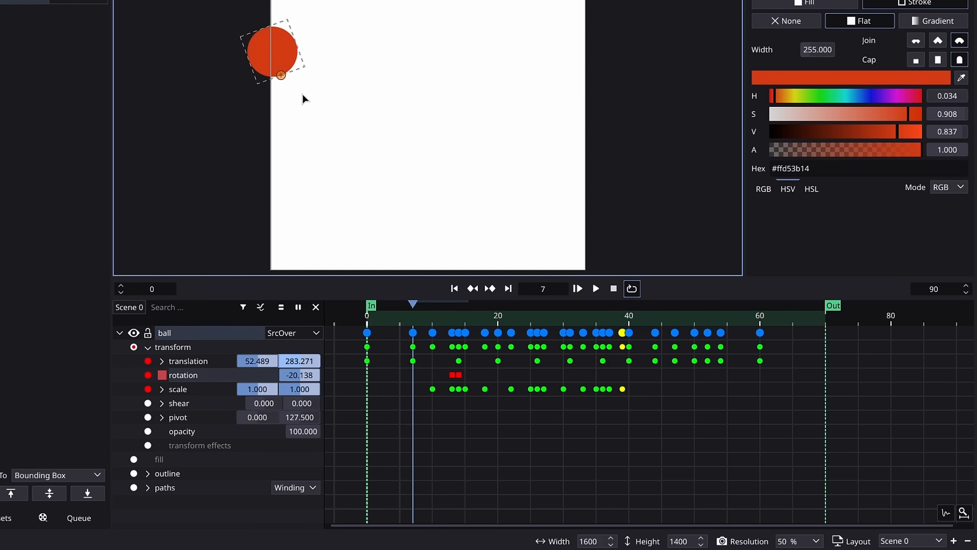
{"action": "key", "text": "alt+r"}
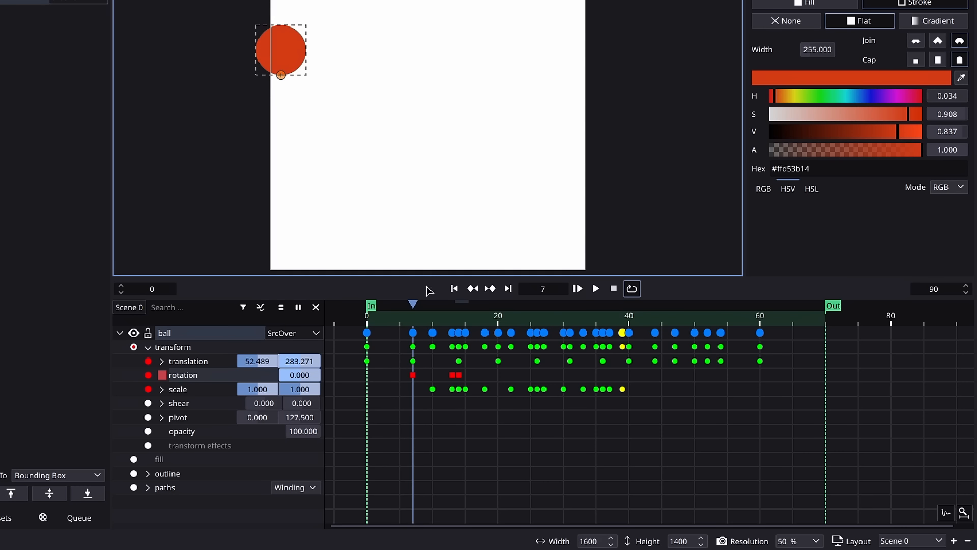
Rotate the ball to about 14.4 degrees at frame 15 and reset its rotation to 0 at frame 20
{"action": "left_click_drag", "start_coordinate": [415, 324], "coordinate": [465, 322]}
{"action": "left_click", "coordinate": [469, 379]}
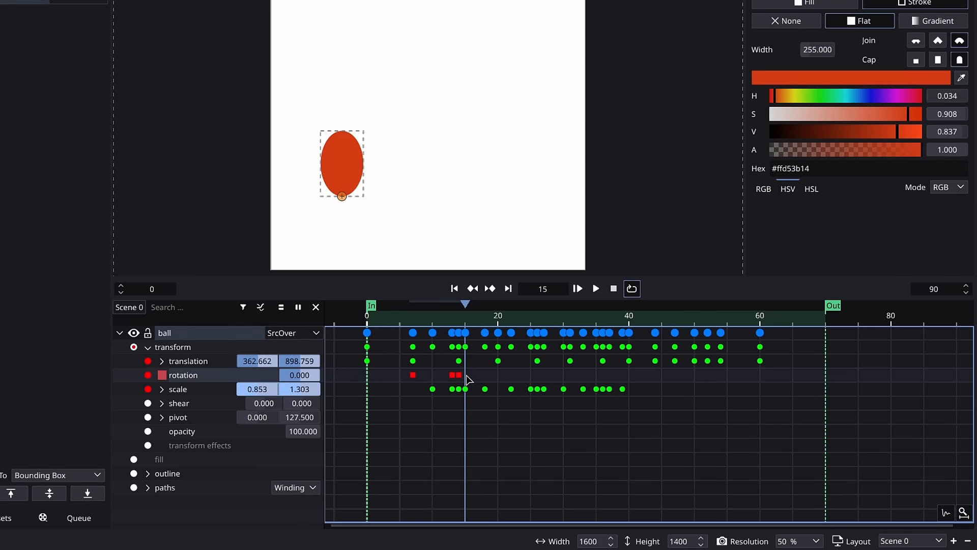
{"action": "key", "text": "r"}
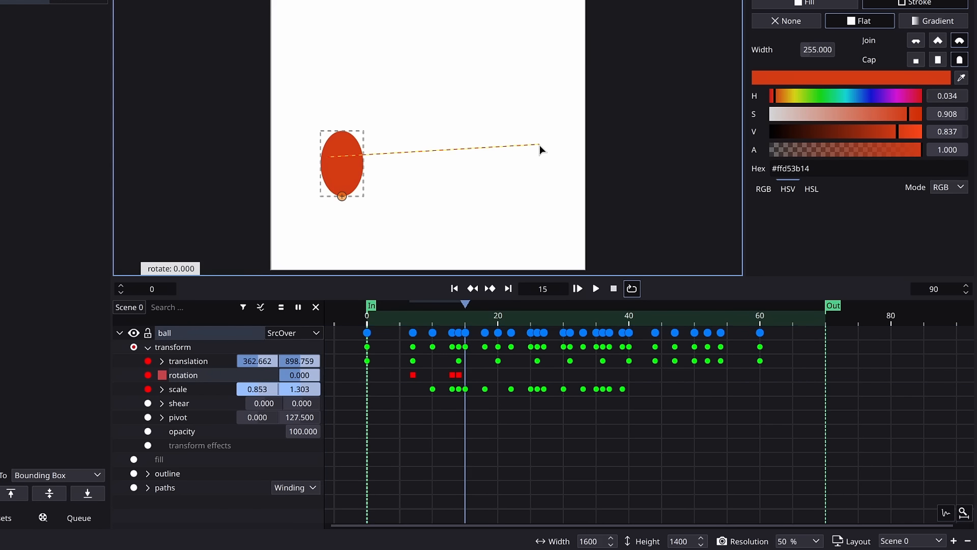
{"action": "left_click", "coordinate": [556, 195]}
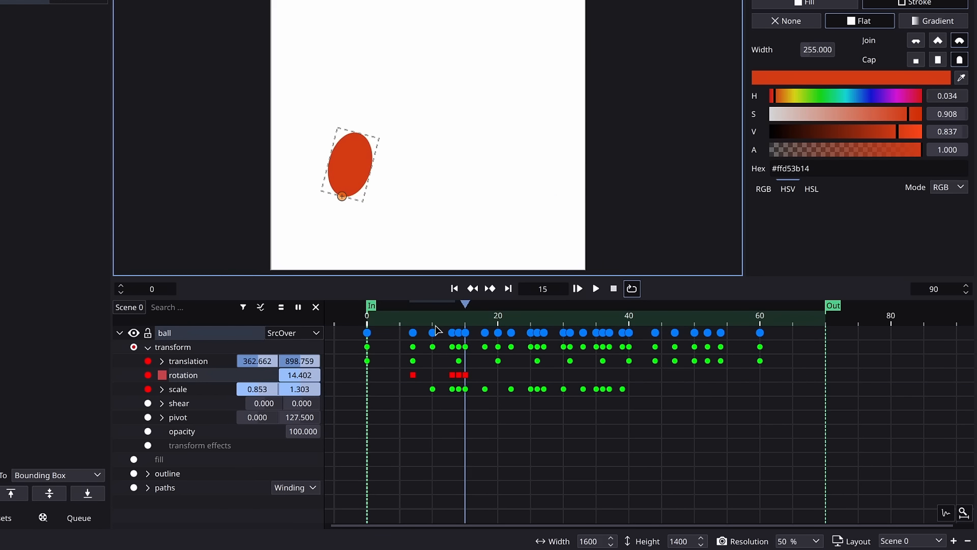
{"action": "left_click_drag", "start_coordinate": [418, 327], "coordinate": [500, 334]}
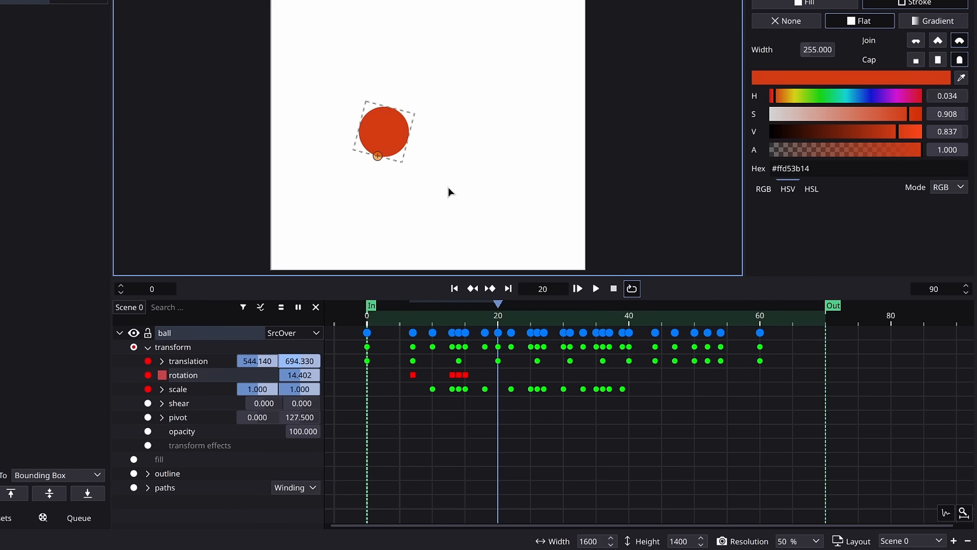
{"action": "key", "text": "alt+r"}
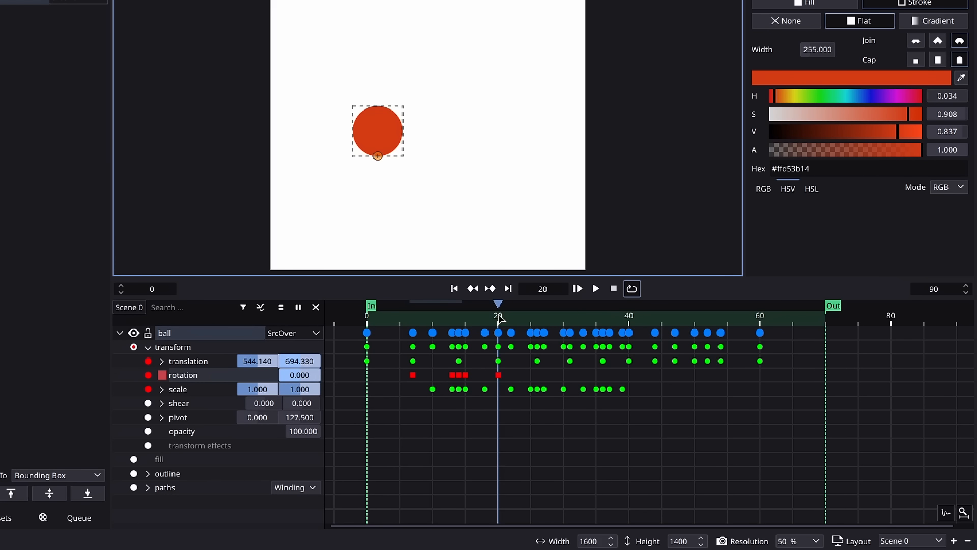
Rotate the ball to about -20.5 degrees at frame 25 and reset its rotation to 0 at the frame 26 landing
{"action": "left_click_drag", "start_coordinate": [498, 317], "coordinate": [536, 323]}
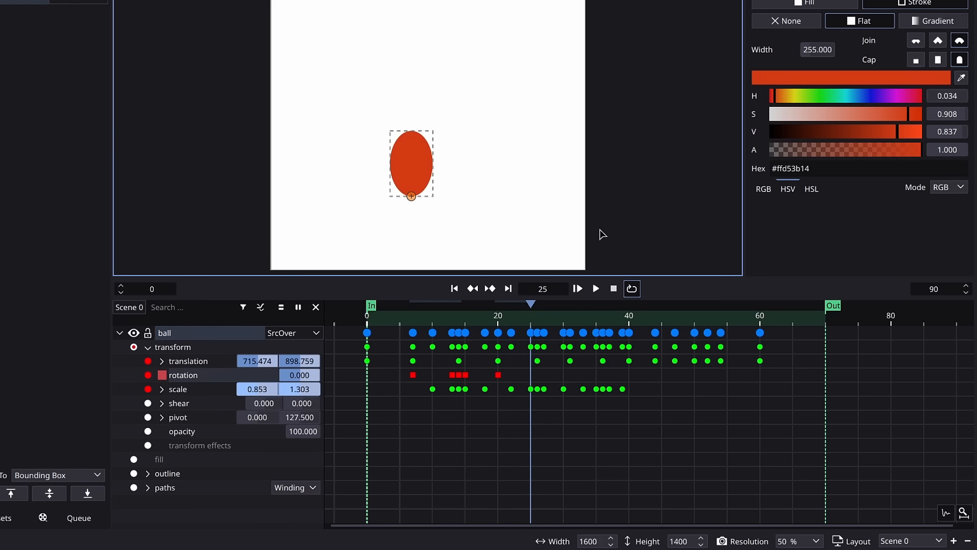
{"action": "key", "text": "r"}
{"action": "left_click", "coordinate": [585, 170]}
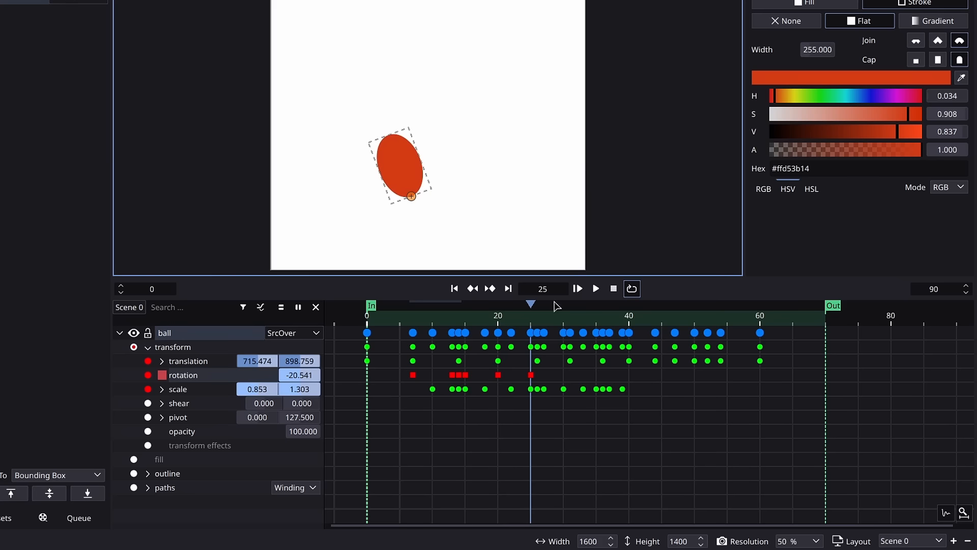
{"action": "left_click", "coordinate": [539, 322]}
{"action": "key", "text": "alt+r"}
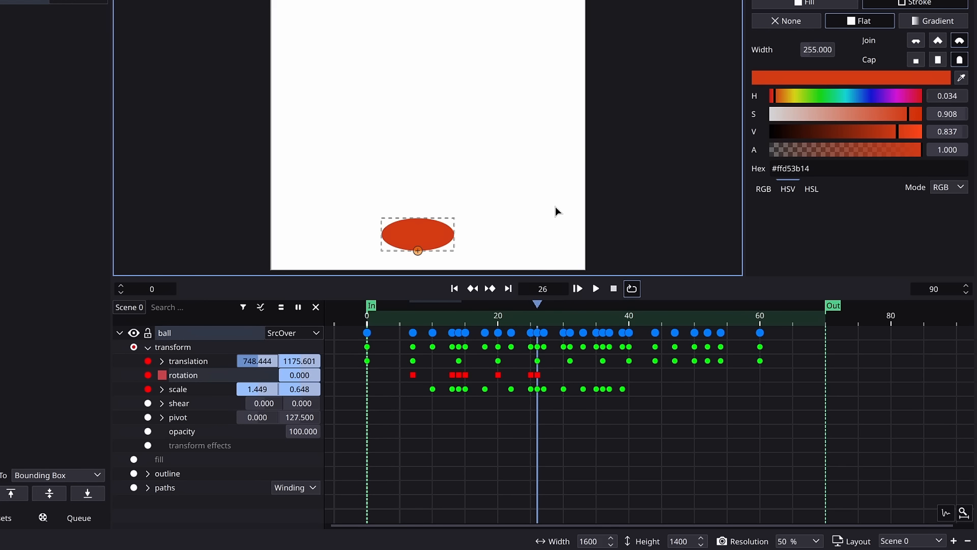
Rotate the ball to about 20.8 degrees at frame 27 and reset its rotation to 0 at frame 31
{"action": "left_click", "coordinate": [544, 322]}
{"action": "key", "text": "r"}
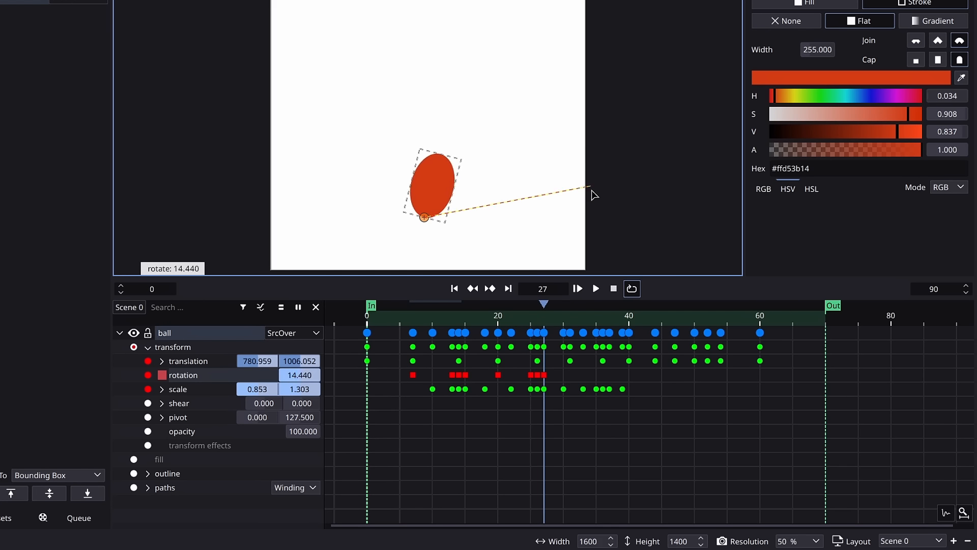
{"action": "left_click", "coordinate": [597, 209]}
{"action": "left_click_drag", "start_coordinate": [525, 325], "coordinate": [572, 326]}
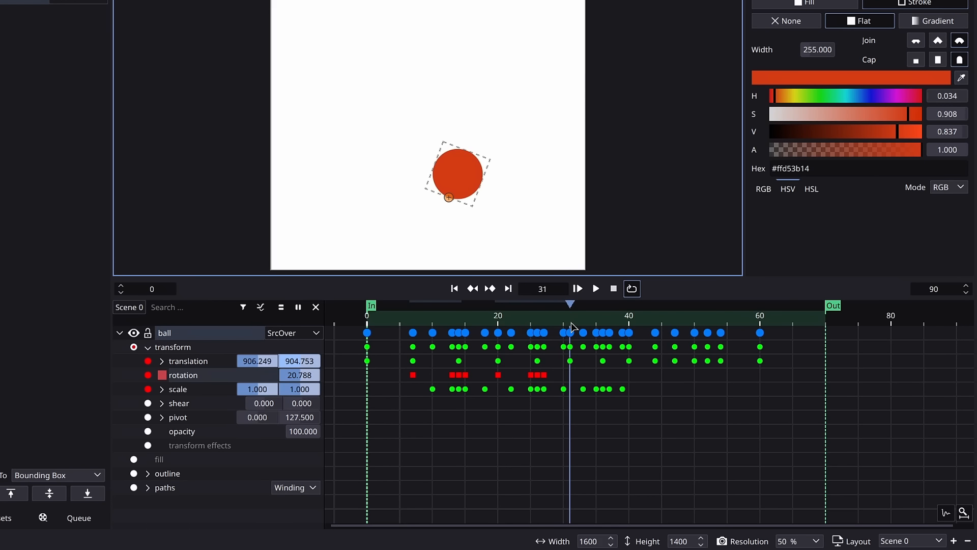
{"action": "key", "text": "alt+r"}
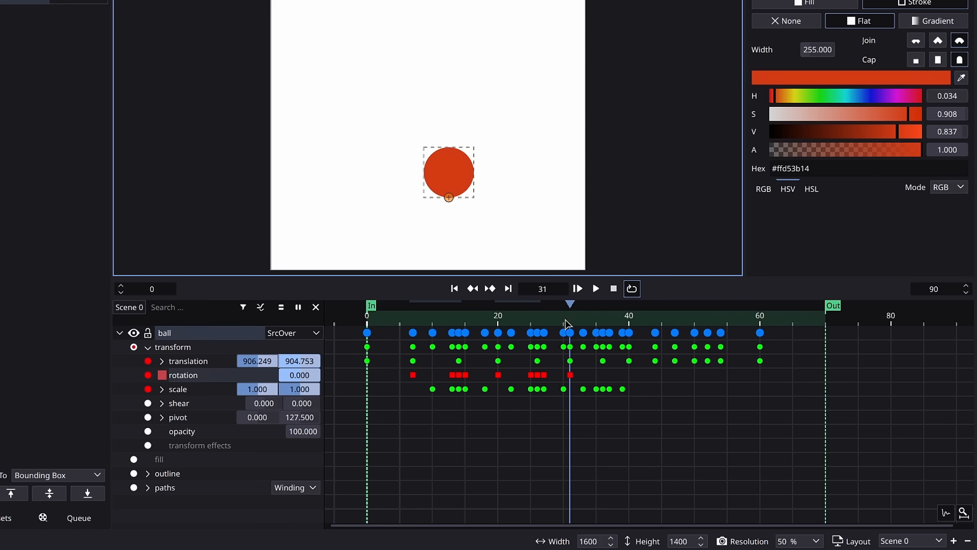
Rotate the ball to about -17.6 degrees at frame 35 and reset its rotation to 0 at the frame 36 landing
{"action": "mouse_move", "coordinate": [573, 326]}
{"action": "left_mouse_down"}
{"action": "mouse_move", "coordinate": [590, 323]}
{"action": "mouse_move", "coordinate": [574, 328]}
{"action": "mouse_move", "coordinate": [584, 328]}
{"action": "left_mouse_up"}
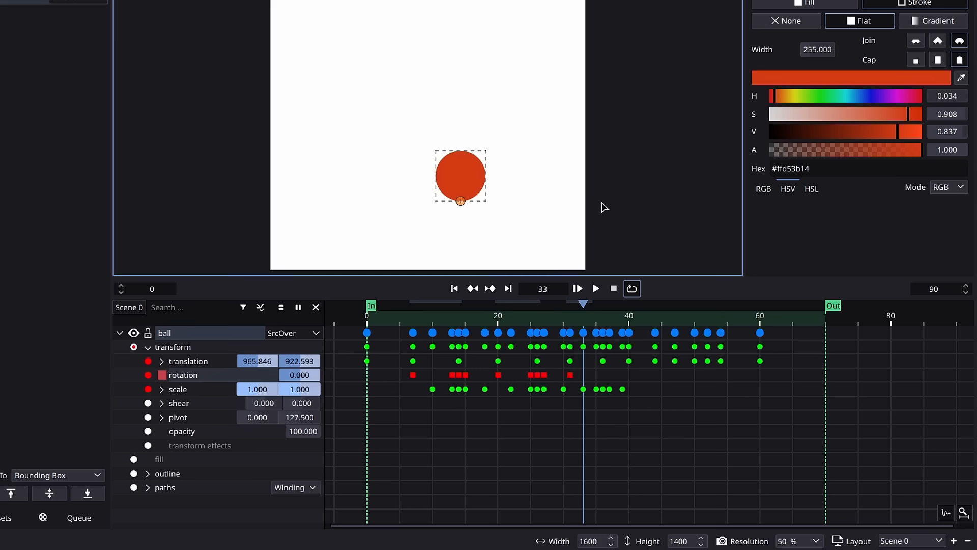
{"action": "left_click", "coordinate": [593, 321]}
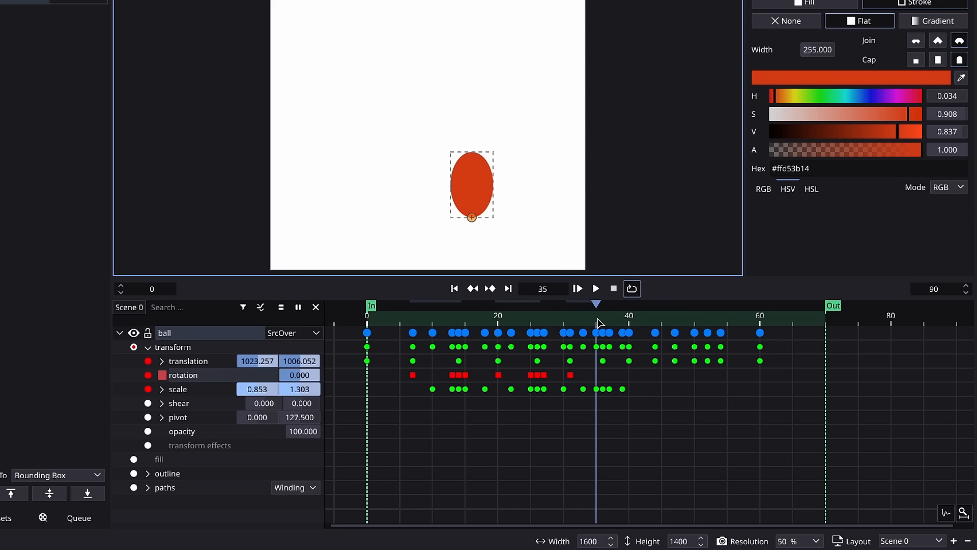
{"action": "key", "text": "r"}
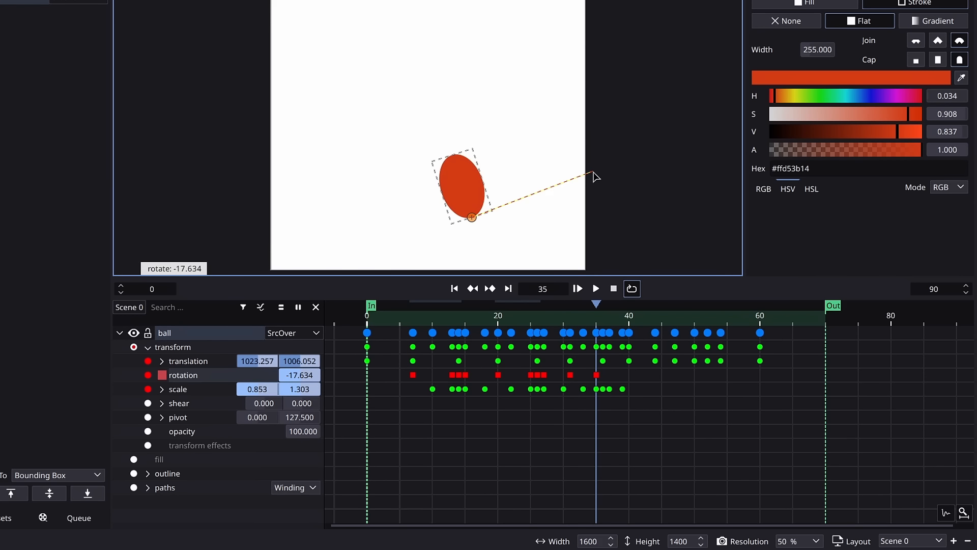
{"action": "left_click", "coordinate": [593, 175]}
{"action": "left_click", "coordinate": [605, 323]}
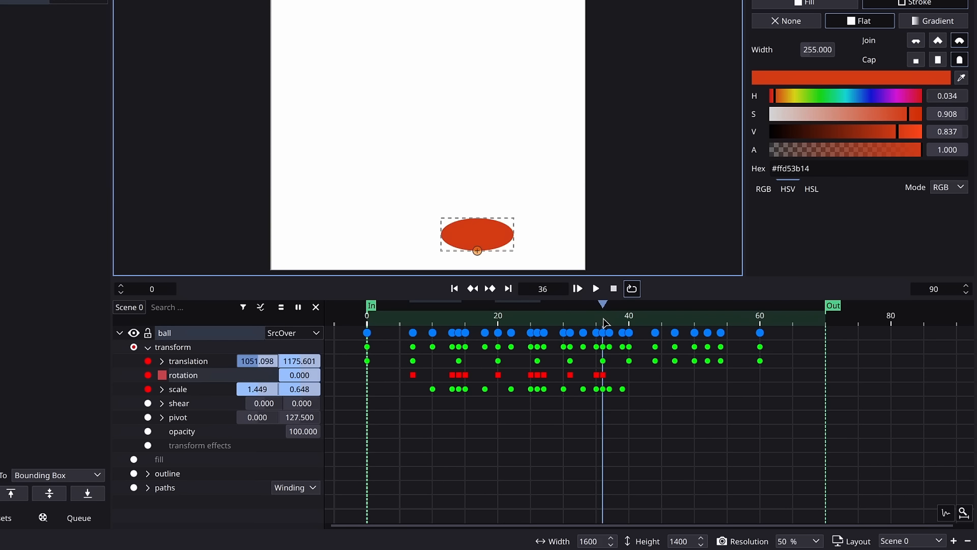
Rotate the ball to about 18.7 degrees at frame 37 and reset its rotation to 0 at frame 40
{"action": "left_click", "coordinate": [612, 324]}
{"action": "key", "text": "r"}
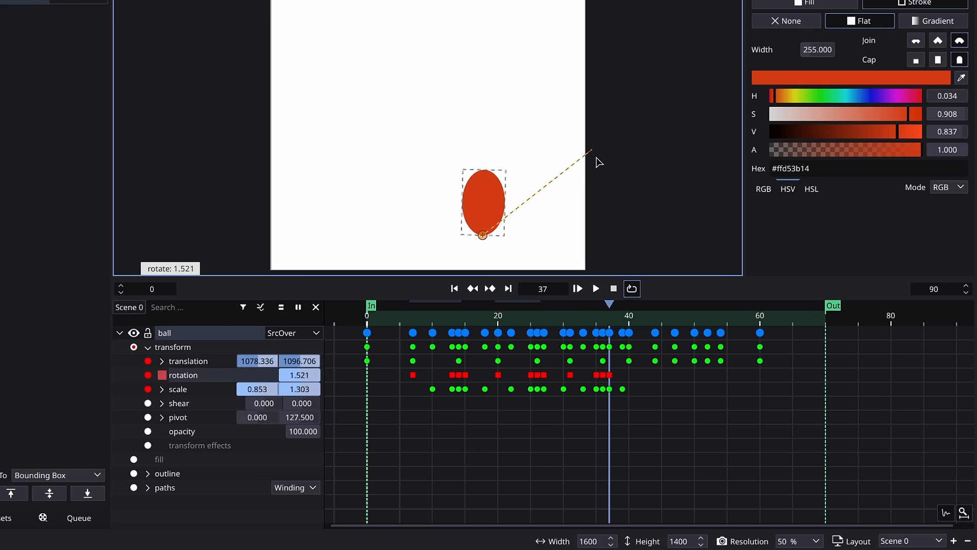
{"action": "left_click", "coordinate": [605, 194]}
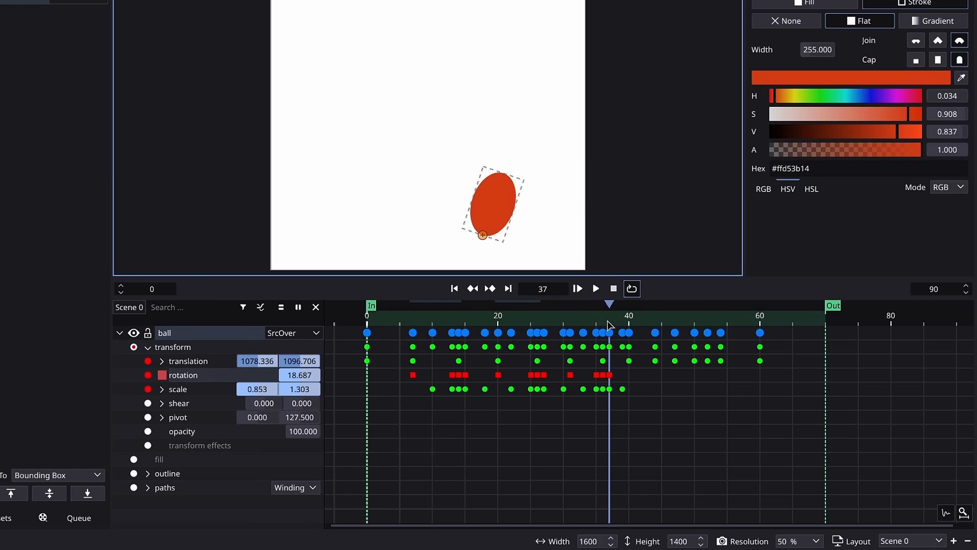
{"action": "left_click_drag", "start_coordinate": [610, 325], "coordinate": [629, 333]}
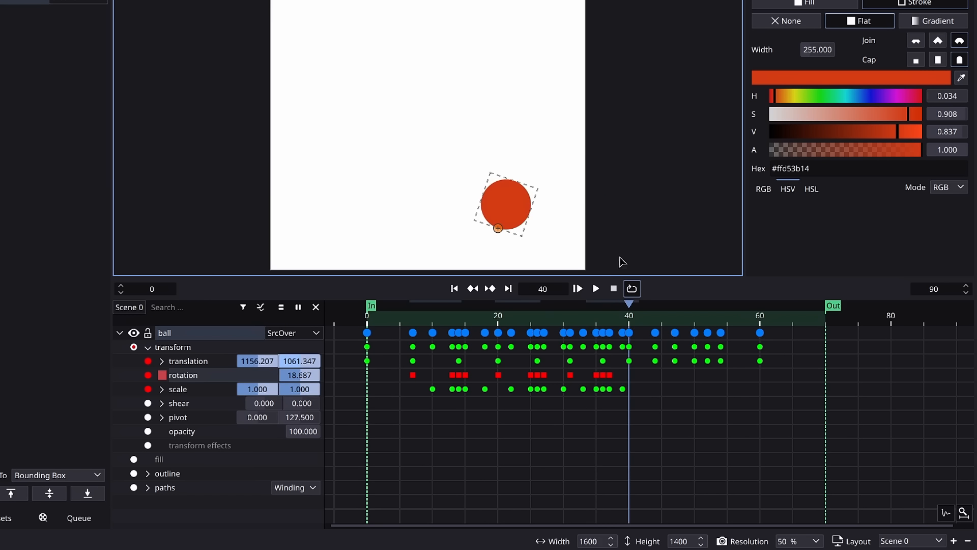
{"action": "key", "text": "alt+r"}
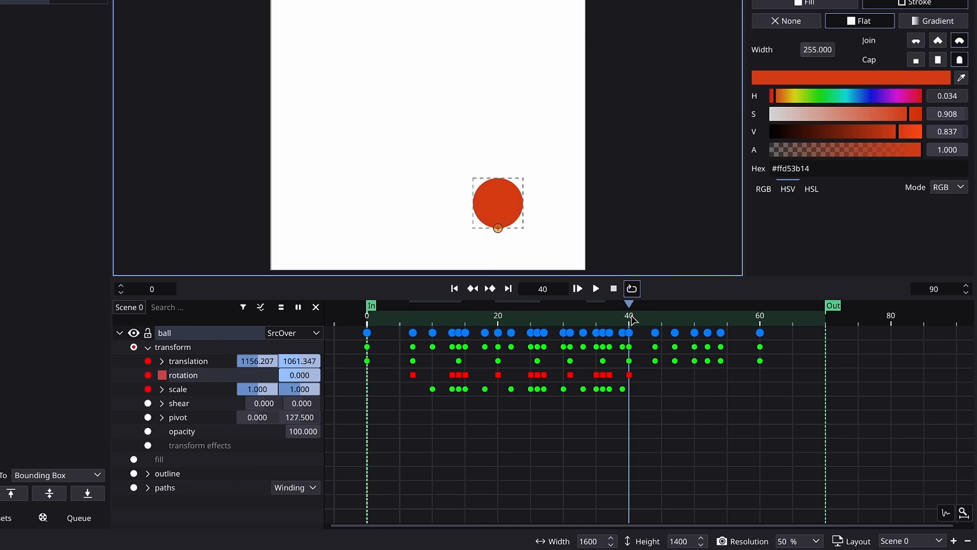
Soften the frame 36 squash to about 1.293 in x and 0.88 in y, and the frame 35 stretch to about 0.895 and 1.214
{"action": "left_click_drag", "start_coordinate": [632, 319], "coordinate": [605, 353]}
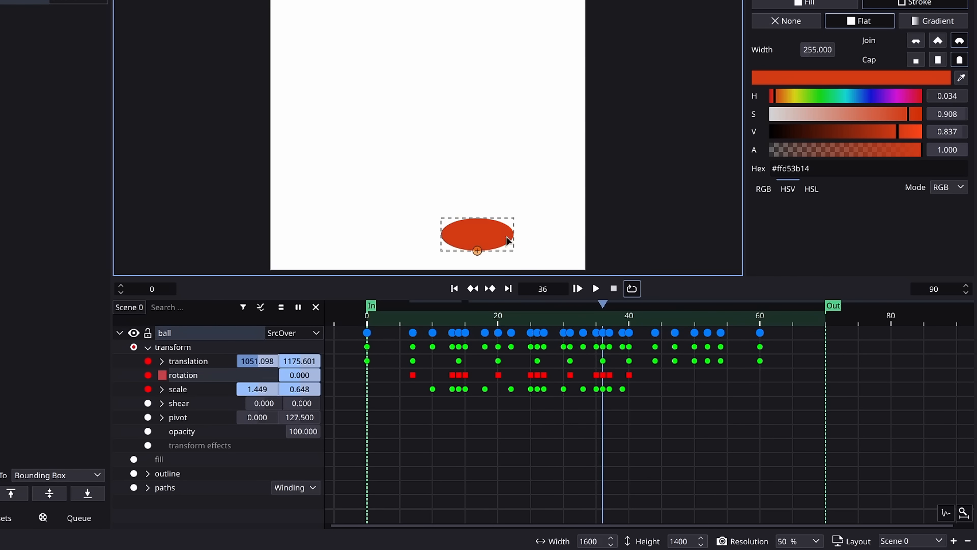
{"action": "key", "text": "s"}
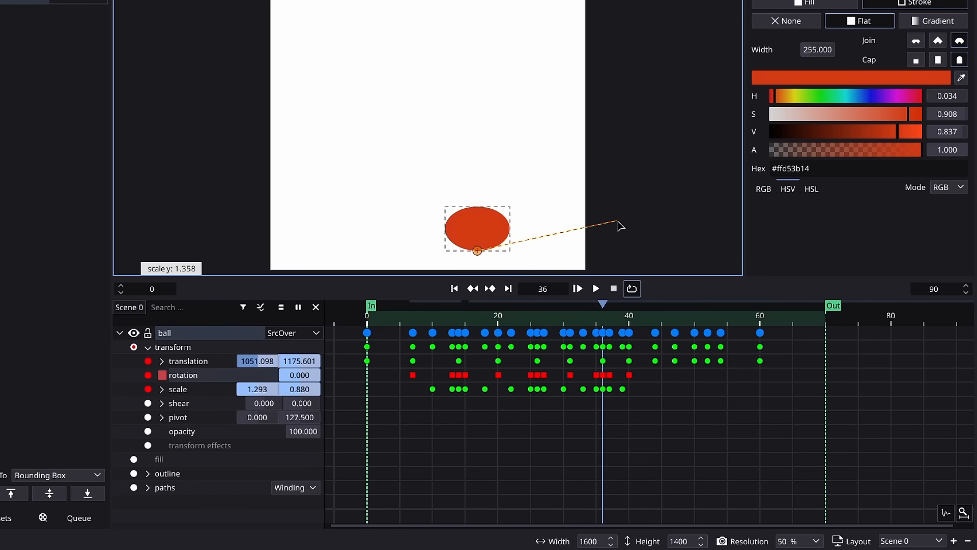
{"action": "left_click", "coordinate": [618, 223]}
{"action": "left_click_drag", "start_coordinate": [565, 315], "coordinate": [602, 332]}
{"action": "key", "text": "s"}
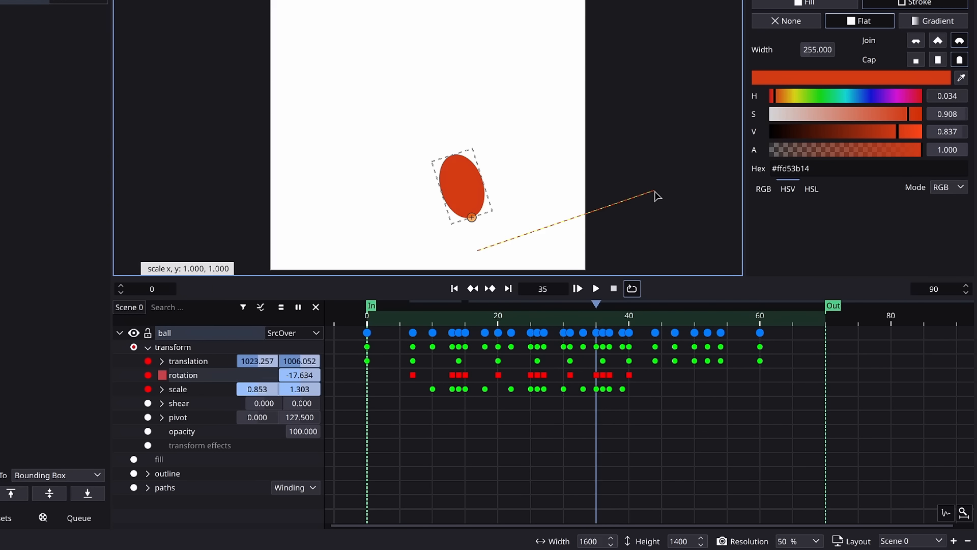
{"action": "key", "text": "x"}
{"action": "left_click", "coordinate": [653, 191]}
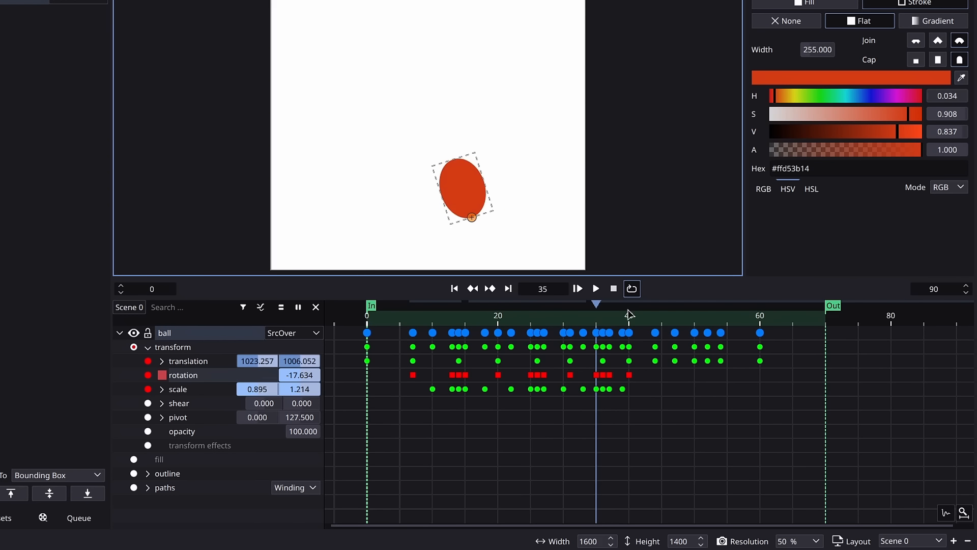
Soften the stretch at frame 37, widening the ball to about 0.93 in x and reducing its y scale
{"action": "left_click", "coordinate": [609, 323]}
{"action": "key", "text": "s"}
{"action": "key", "text": "x"}
{"action": "left_click", "coordinate": [655, 202]}
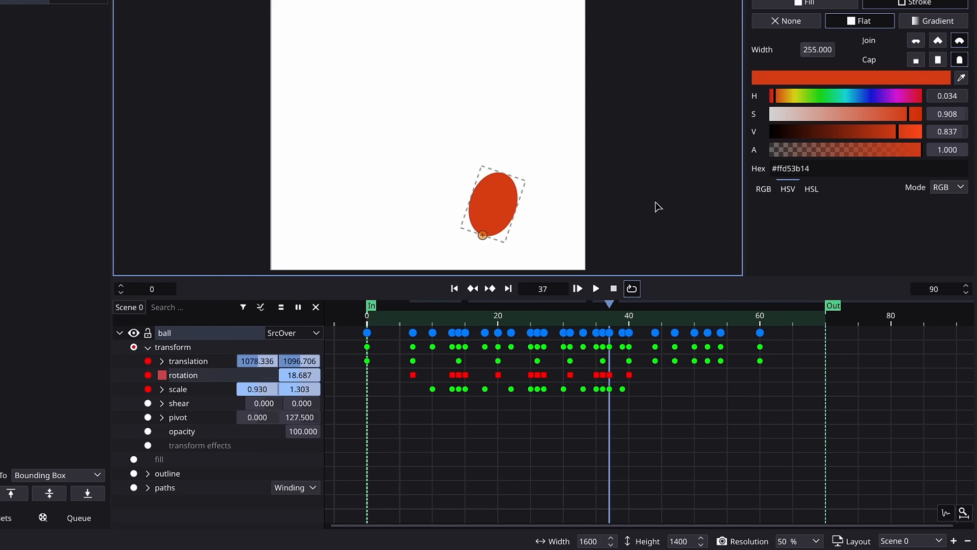
{"action": "key", "text": "s"}
{"action": "key", "text": "y"}
{"action": "left_click", "coordinate": [650, 204]}
Play back the animation to review the tilted stretches and the softer third landing
{"action": "left_click_drag", "start_coordinate": [592, 319], "coordinate": [551, 334]}
{"action": "key", "text": "space"}
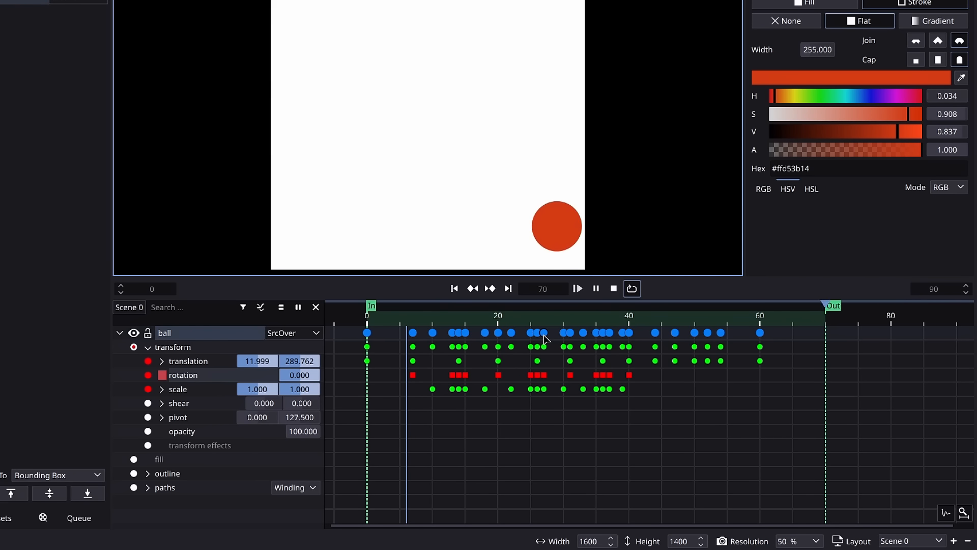
Stop playback and soften the second landing's squash at frame 26 by rescaling the ball in x and y
{"action": "key", "text": "space"}
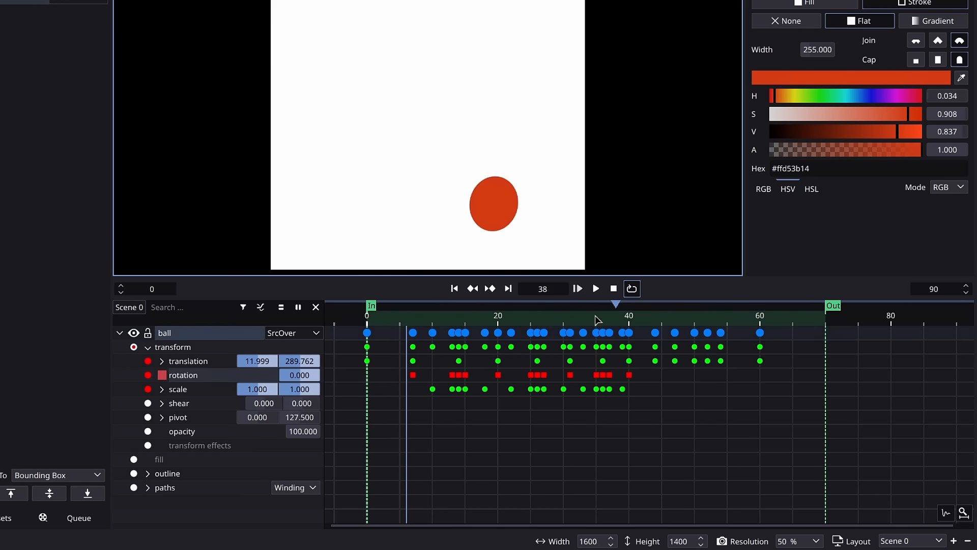
{"action": "left_click_drag", "start_coordinate": [534, 323], "coordinate": [539, 323]}
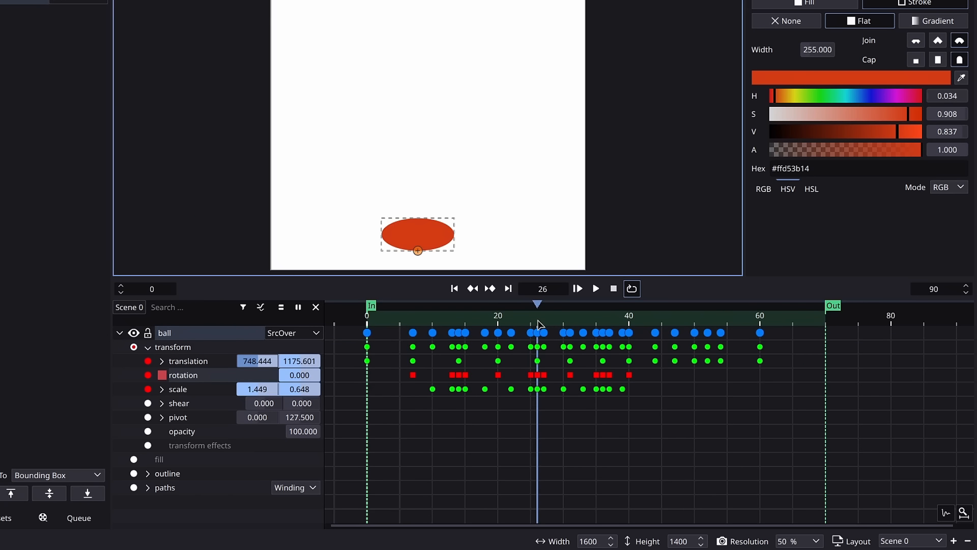
{"action": "key", "text": "s"}
{"action": "key", "text": "x"}
{"action": "left_click", "coordinate": [563, 224]}
{"action": "key", "text": "s"}
{"action": "key", "text": "y"}
{"action": "left_click", "coordinate": [579, 230]}
Soften the ball's stretch at frame 25 by adjusting its y and x scale
{"action": "key", "text": "Left"}
{"action": "key", "text": "s"}
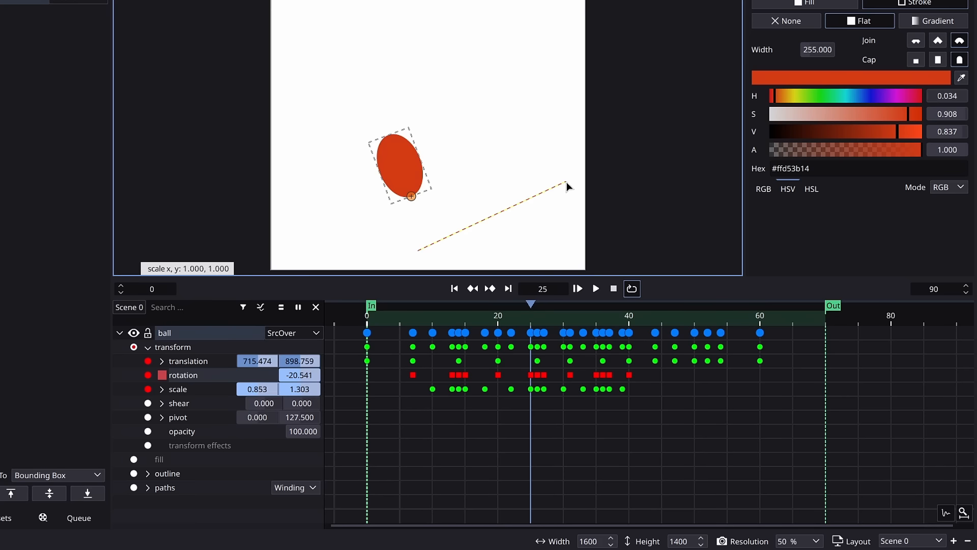
{"action": "key", "text": "y"}
{"action": "left_click", "coordinate": [559, 182]}
{"action": "key", "text": "s"}
{"action": "key", "text": "x"}
{"action": "left_click", "coordinate": [564, 182]}
Soften the stretch at frame 27, setting the ball's y scale to about 1.238 and adjusting its x scale
{"action": "left_click", "coordinate": [544, 322]}
{"action": "key", "text": "s"}
{"action": "key", "text": "y"}
{"action": "left_click", "coordinate": [560, 183]}
{"action": "key", "text": "s"}
{"action": "key", "text": "x"}
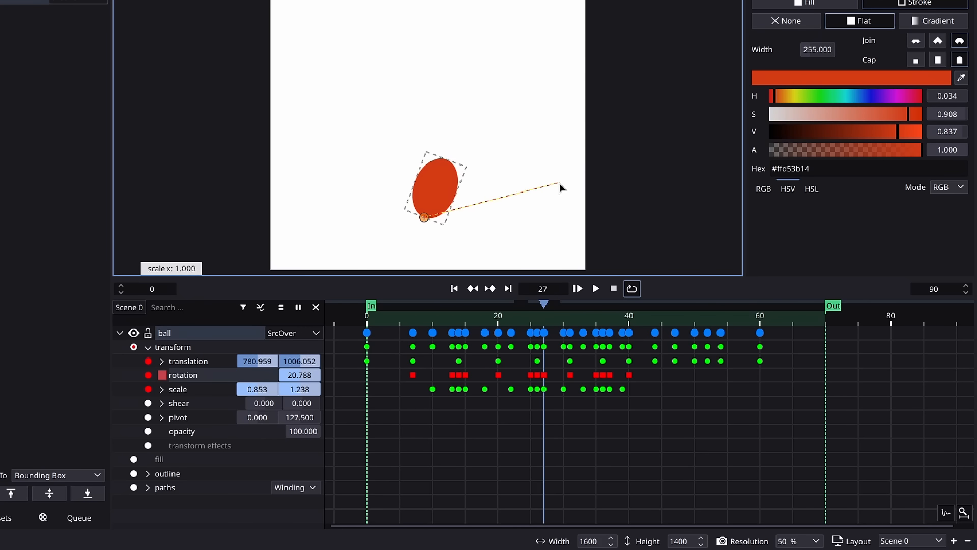
{"action": "left_click", "coordinate": [560, 182]}
Scrub to frame 31 with the ball deselected, start an angular three-point path around it, and set the stroke width to 15
{"action": "left_click", "coordinate": [420, 320]}
{"action": "left_click_drag", "start_coordinate": [430, 325], "coordinate": [571, 328]}
{"action": "left_click", "coordinate": [420, 197]}
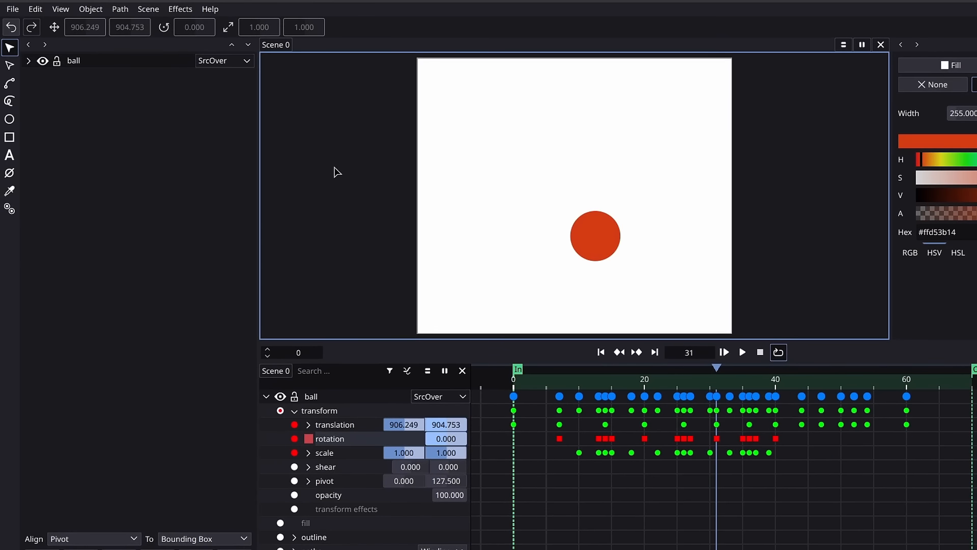
{"action": "left_click", "coordinate": [11, 83]}
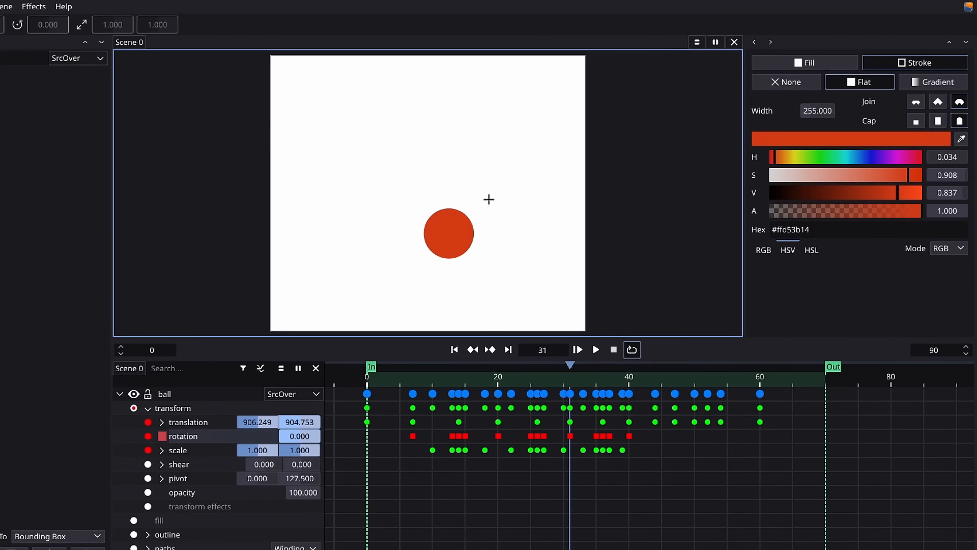
{"action": "left_click", "coordinate": [489, 198]}
{"action": "left_click", "coordinate": [410, 275]}
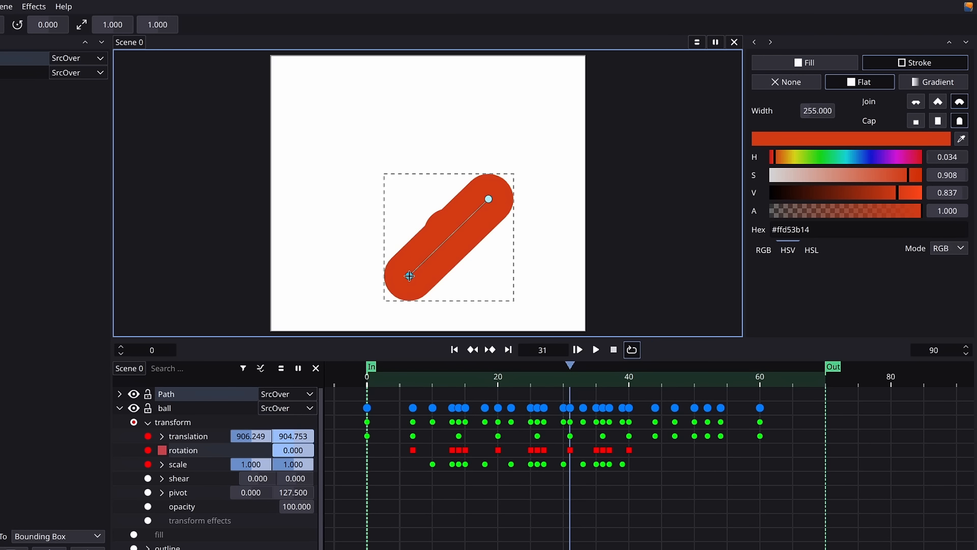
{"action": "left_click", "coordinate": [403, 210]}
{"action": "left_click", "coordinate": [820, 110]}
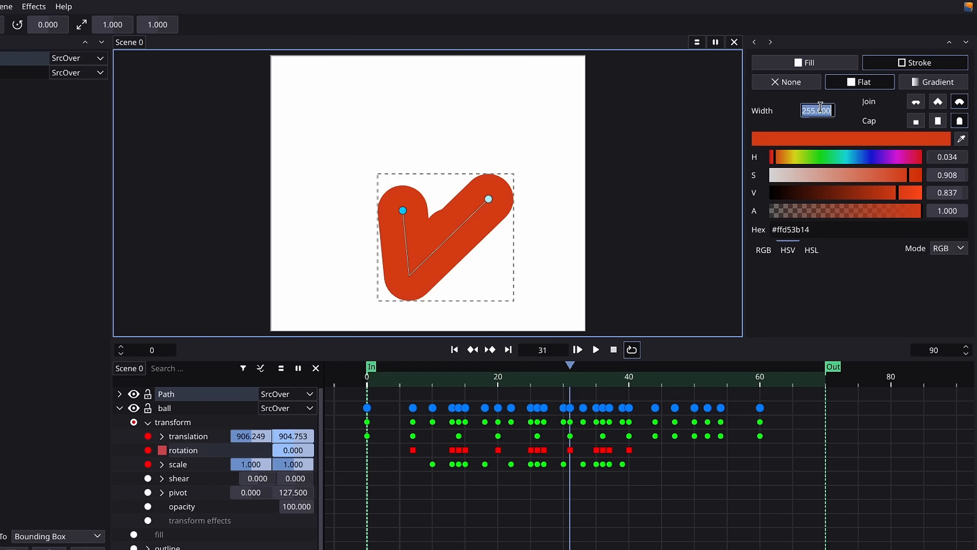
{"action": "type", "text": "15"}
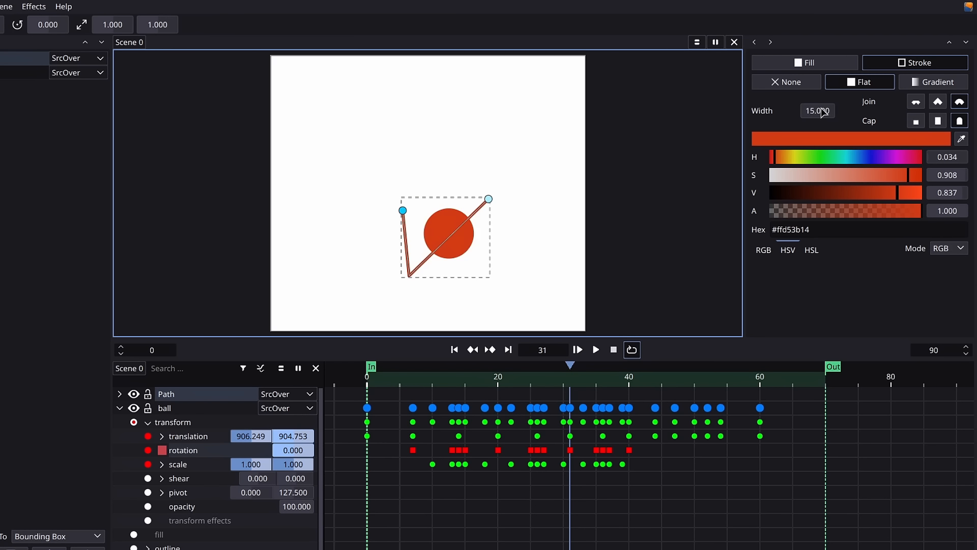
{"action": "key", "text": "Return"}
Extend the path with eight more points so its straight segments criss-cross the ball in different directions
{"action": "left_click", "coordinate": [498, 274]}
{"action": "left_click", "coordinate": [452, 300]}
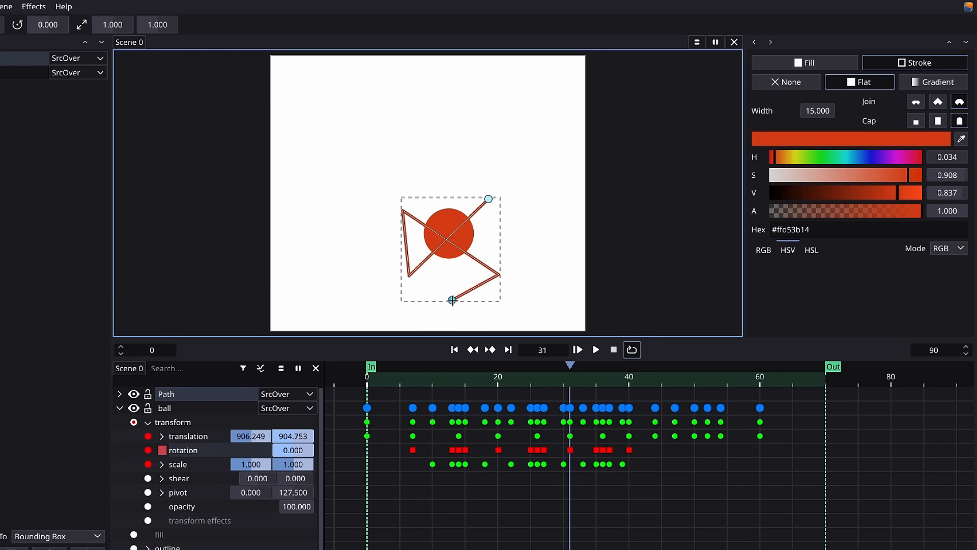
{"action": "left_click", "coordinate": [440, 179]}
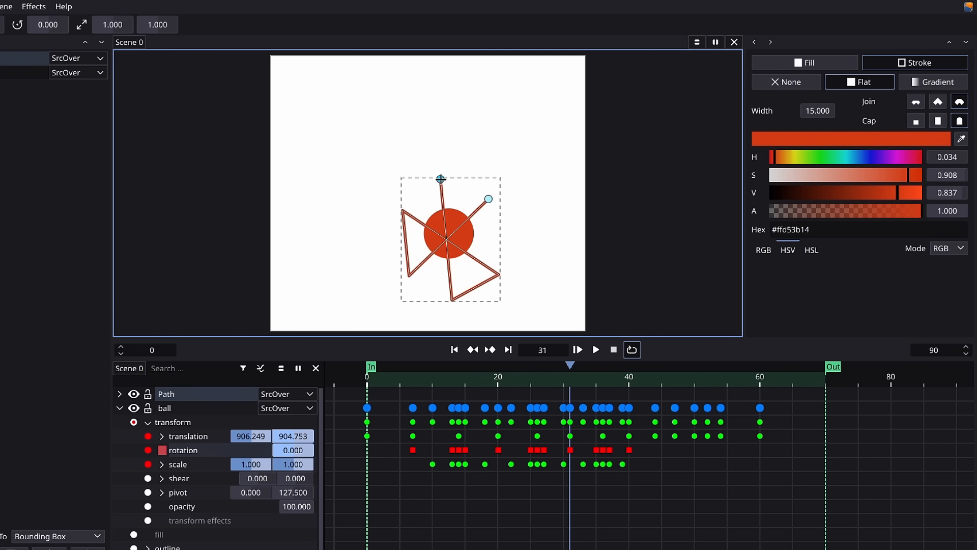
{"action": "left_click", "coordinate": [569, 210]}
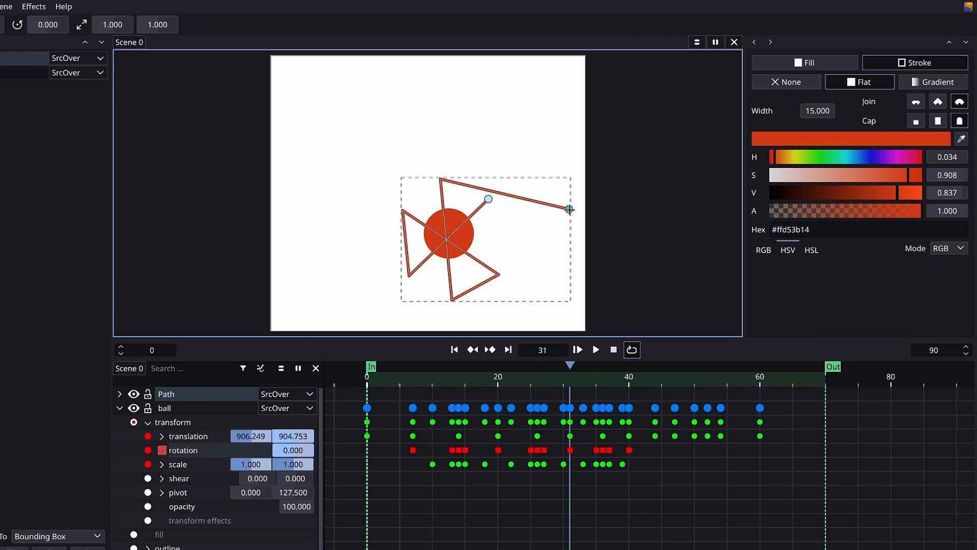
{"action": "left_click", "coordinate": [396, 273]}
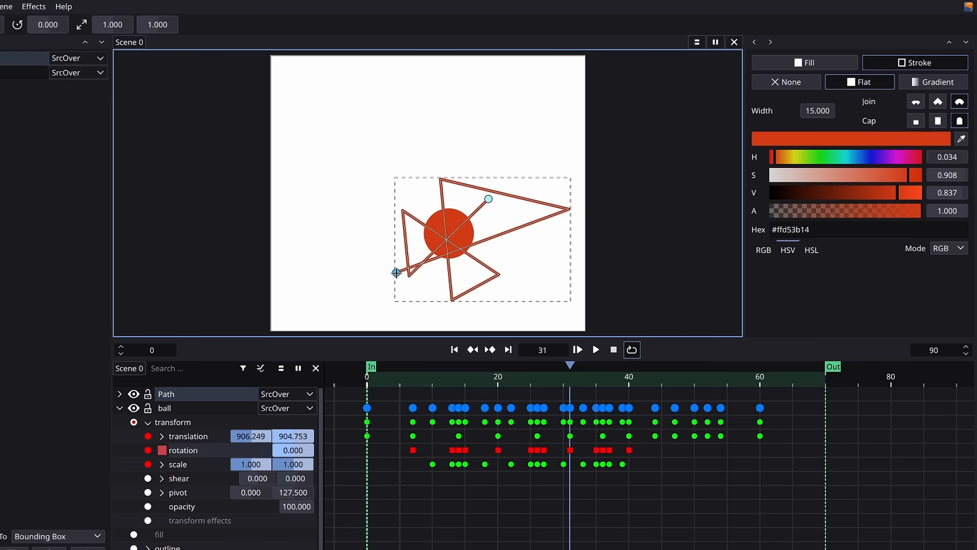
{"action": "left_click", "coordinate": [468, 172]}
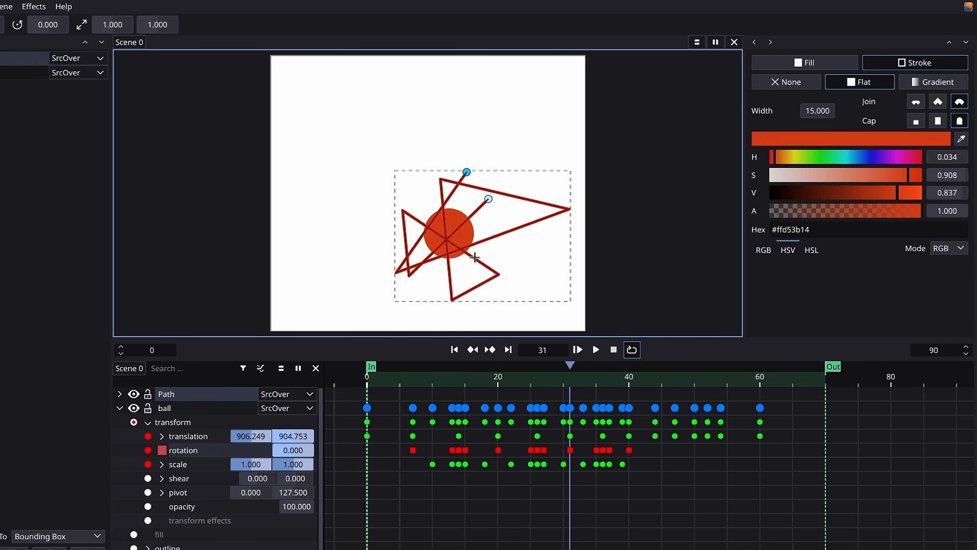
{"action": "left_click", "coordinate": [497, 261]}
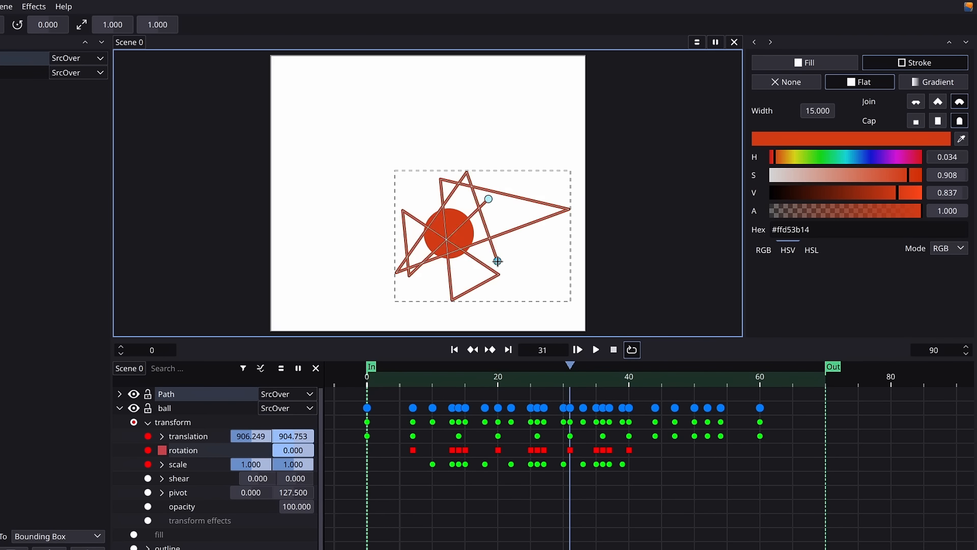
{"action": "left_click", "coordinate": [419, 202]}
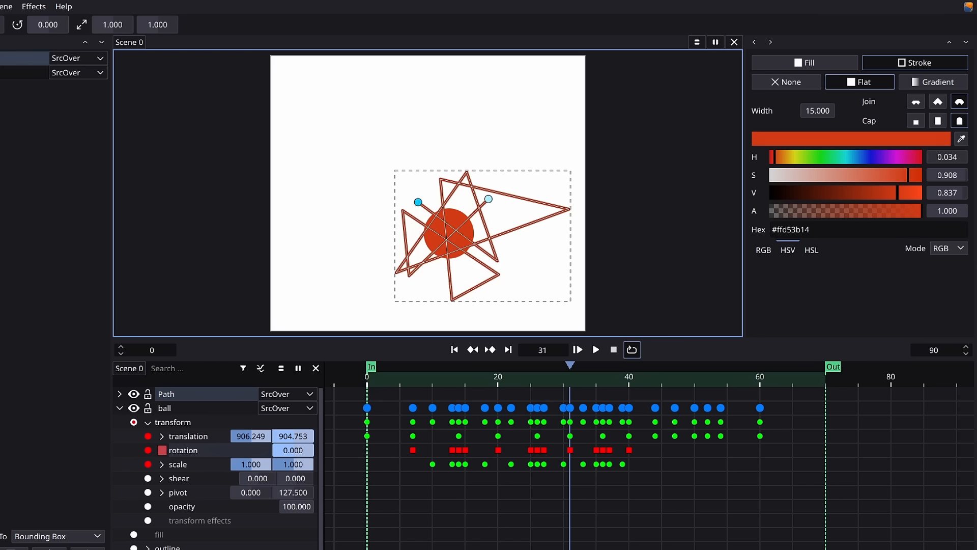
Place the path's pivot over the ball's centre, scale the path to about 0.756 in x and y, and nudge it into position
{"action": "key", "text": "F1"}
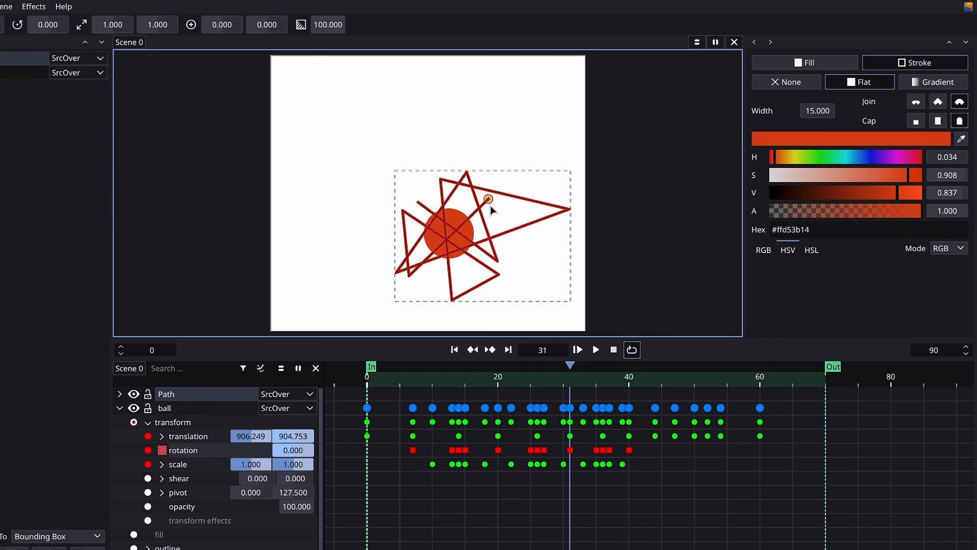
{"action": "left_click_drag", "start_coordinate": [489, 199], "coordinate": [454, 238]}
{"action": "left_click_drag", "start_coordinate": [569, 248], "coordinate": [552, 248]}
{"action": "key", "text": "g"}
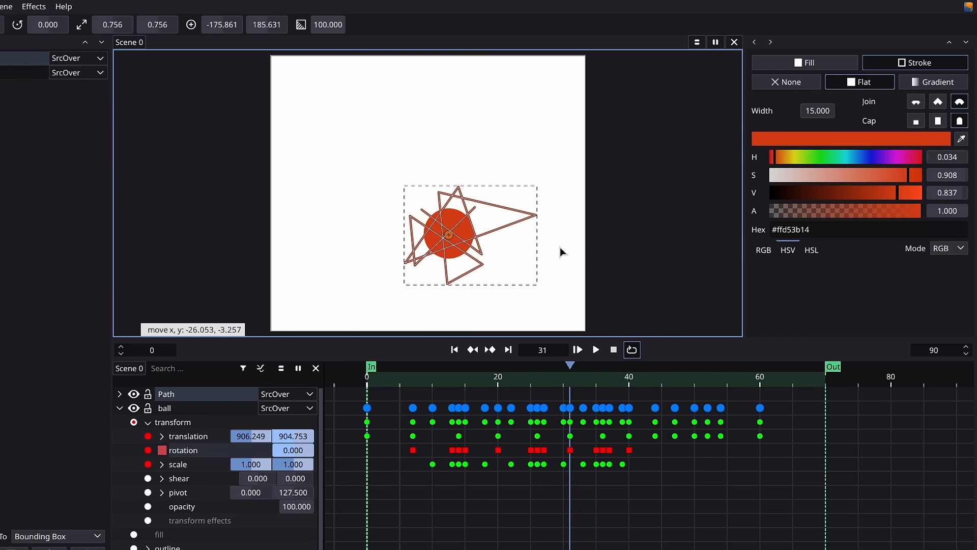
{"action": "left_click", "coordinate": [558, 248]}
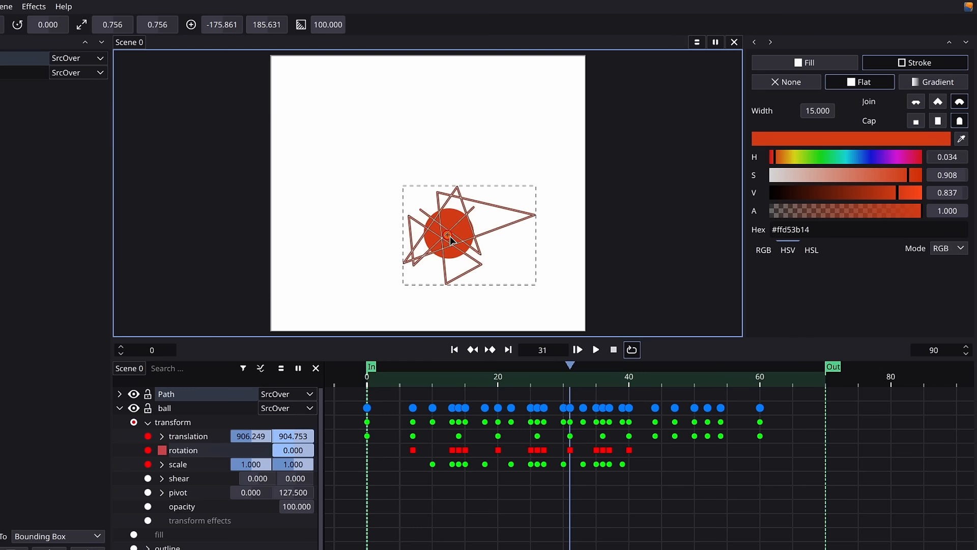
{"action": "left_click_drag", "start_coordinate": [452, 239], "coordinate": [453, 237]}
Darken the path's stroke to #ff691b07, with value 0.410 and saturation 0.929, and deselect the path
{"action": "left_click_drag", "start_coordinate": [868, 194], "coordinate": [831, 193]}
{"action": "left_click", "coordinate": [910, 179]}
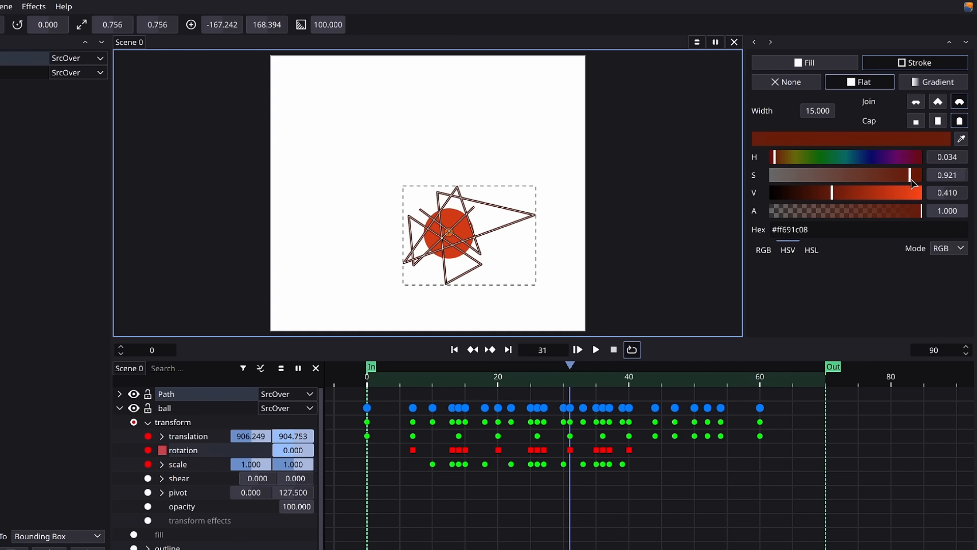
{"action": "left_click", "coordinate": [677, 278]}
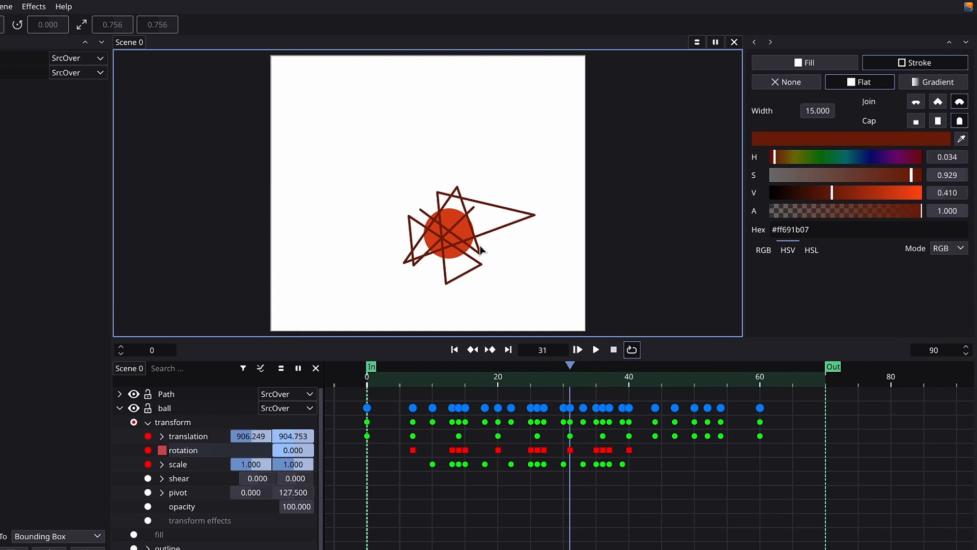
Move the line path about 20 px left and 3 px down over the ball and deselect it
{"action": "left_click", "coordinate": [456, 245]}
{"action": "key", "text": "g"}
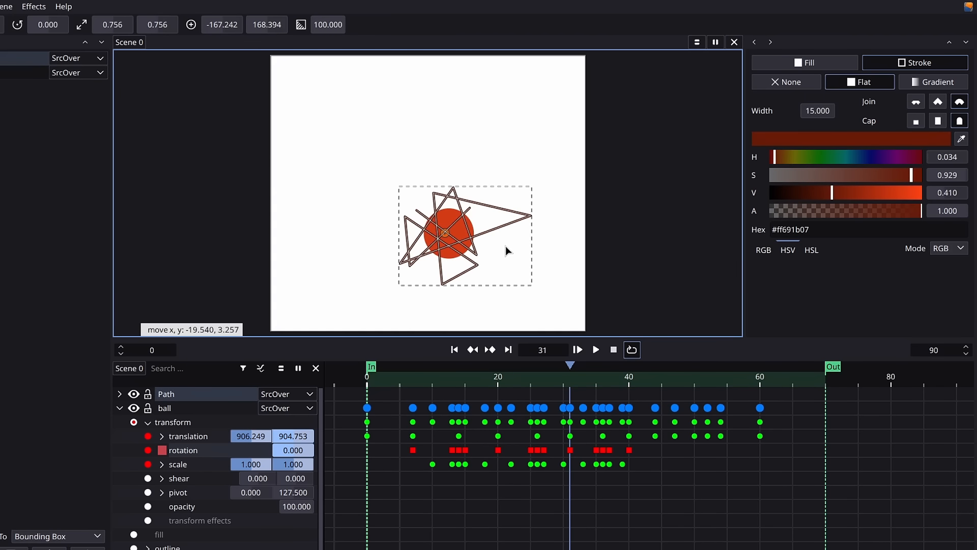
{"action": "left_click", "coordinate": [505, 246]}
{"action": "left_click", "coordinate": [525, 267]}
Collapse the ball's properties and rename the line path to "pattern"
{"action": "left_click", "coordinate": [119, 408]}
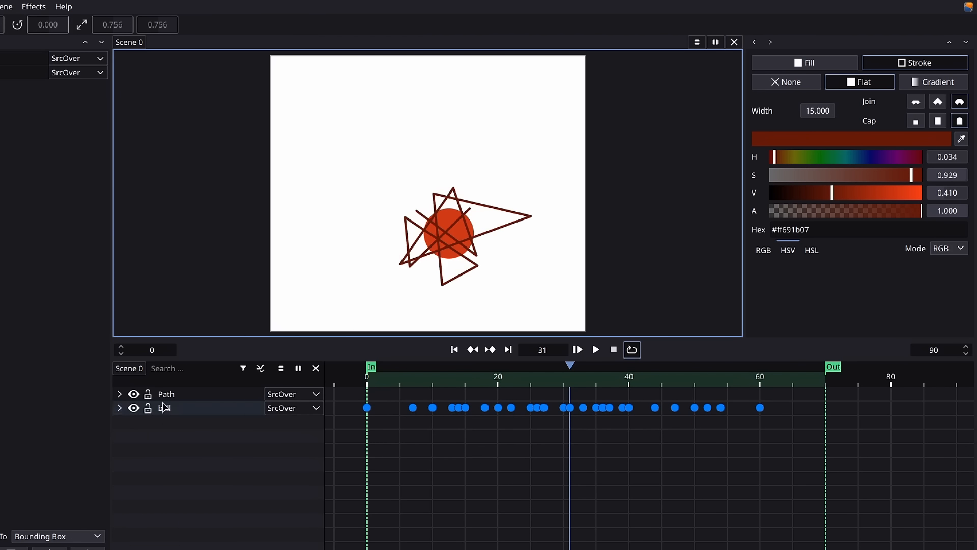
{"action": "right_click", "coordinate": [170, 395]}
{"action": "left_click", "coordinate": [230, 268]}
{"action": "type", "text": "pa"}
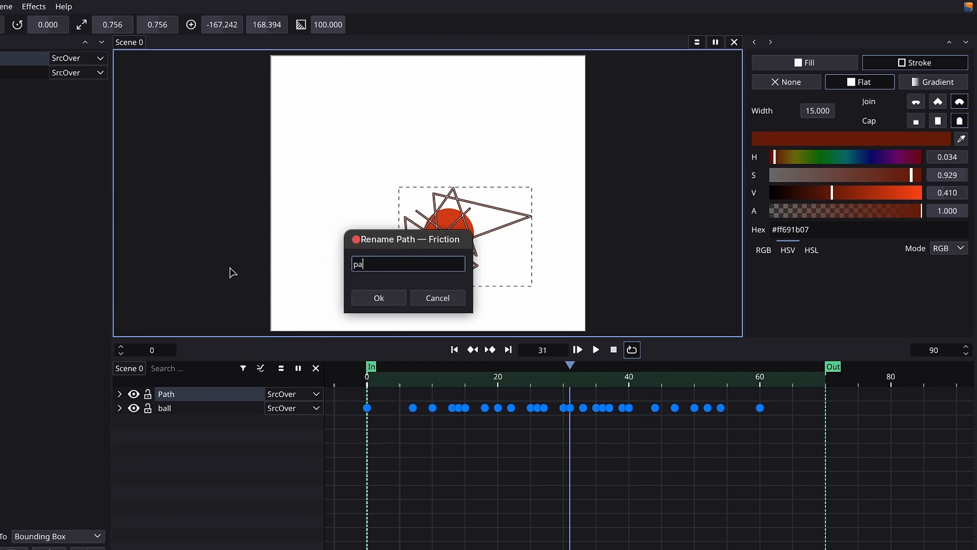
{"action": "type", "text": "ttern"}
{"action": "key", "text": "Return"}
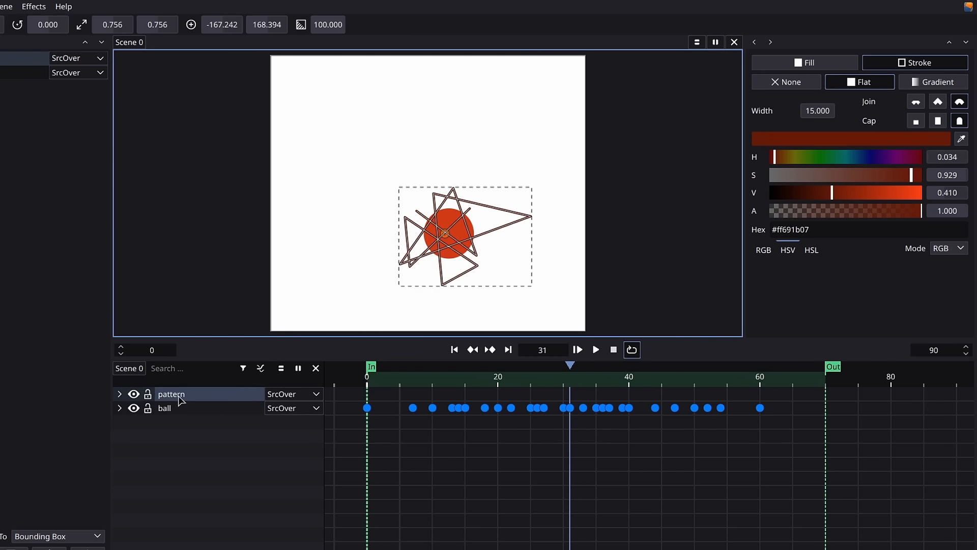
Group the pattern and ball objects and rename the group to "ball COMP"
{"action": "left_click", "coordinate": [166, 409]}
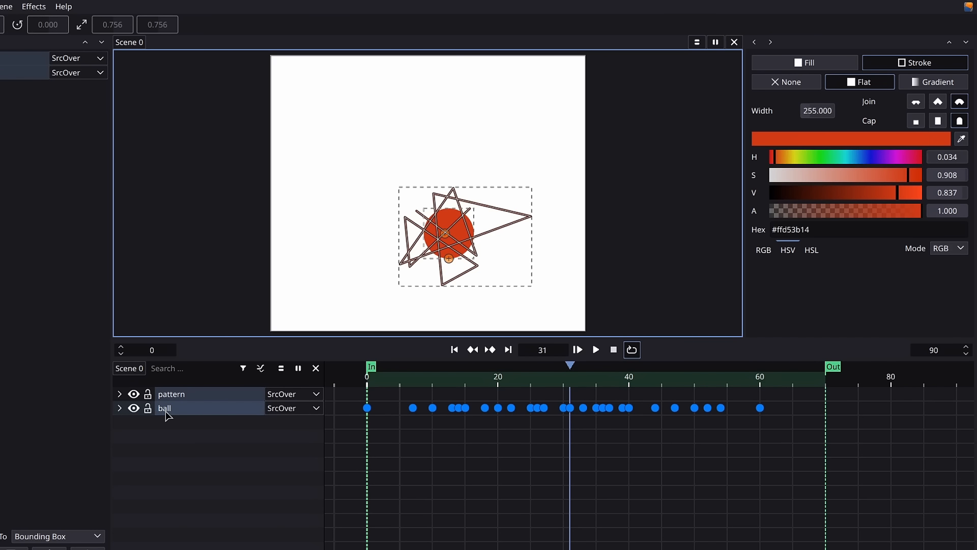
{"action": "key", "text": "ctrl+g"}
{"action": "right_click", "coordinate": [173, 397]}
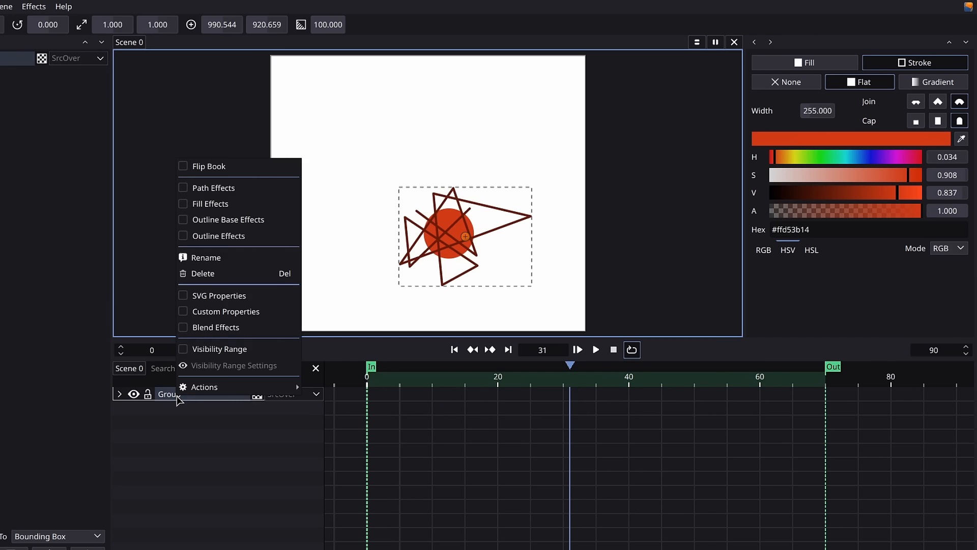
{"action": "left_click", "coordinate": [233, 259]}
{"action": "type", "text": "ball COMP"}
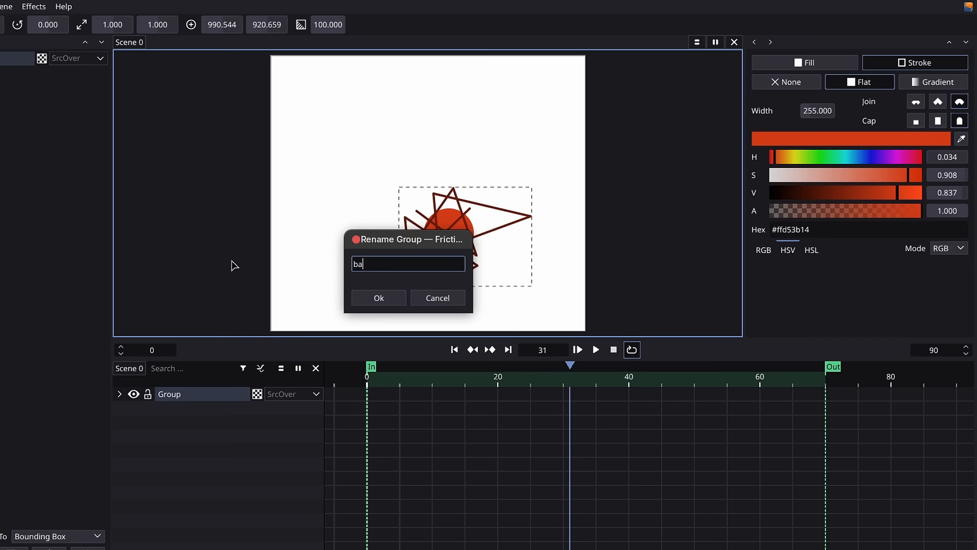
{"action": "key", "text": "Return"}
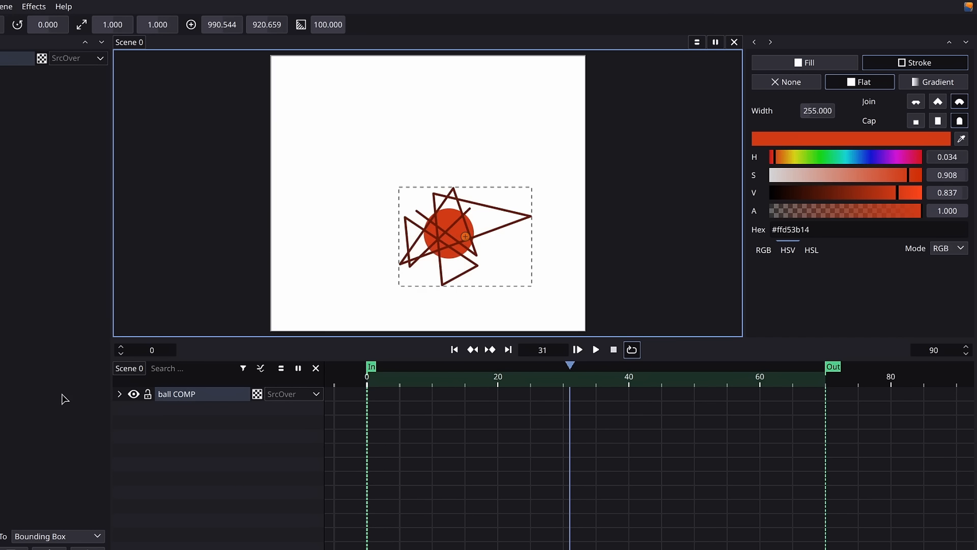
Expand the ball COMP group and set the pattern's blend mode to SrcATop
{"action": "left_click", "coordinate": [119, 394]}
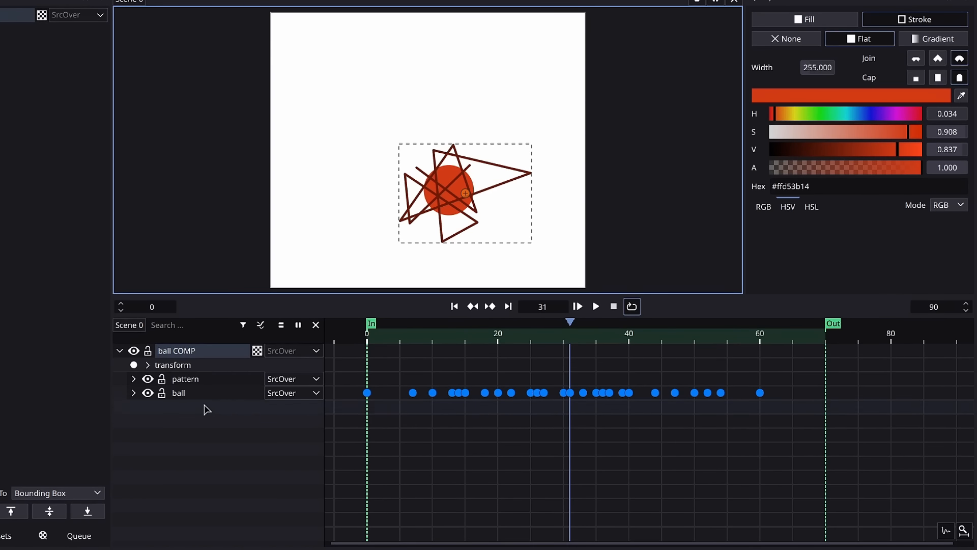
{"action": "left_click", "coordinate": [215, 383]}
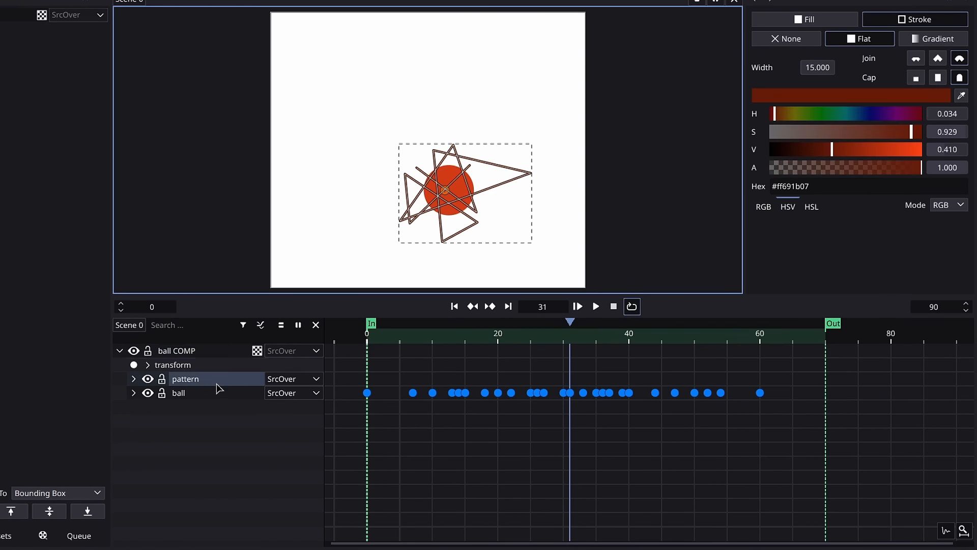
{"action": "left_click", "coordinate": [296, 382]}
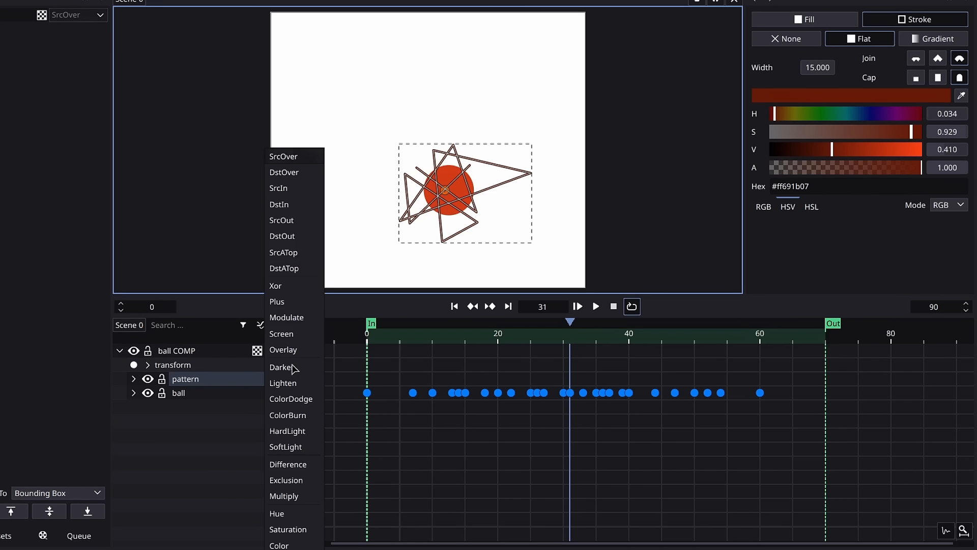
{"action": "left_click", "coordinate": [300, 257]}
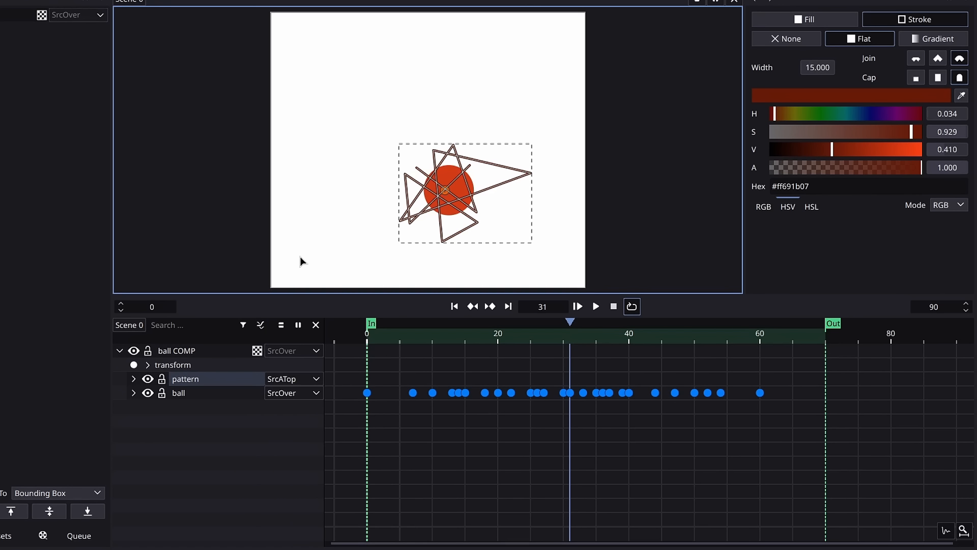
Promote the ball COMP group to a layer so the pattern is clipped to the ball, and deselect it
{"action": "left_click", "coordinate": [171, 355]}
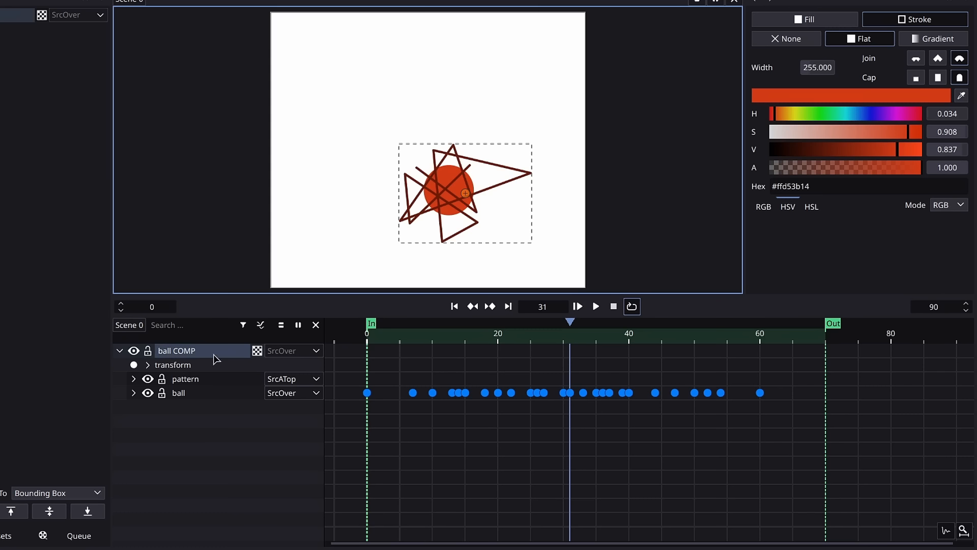
{"action": "left_click", "coordinate": [257, 351]}
{"action": "left_click", "coordinate": [338, 254]}
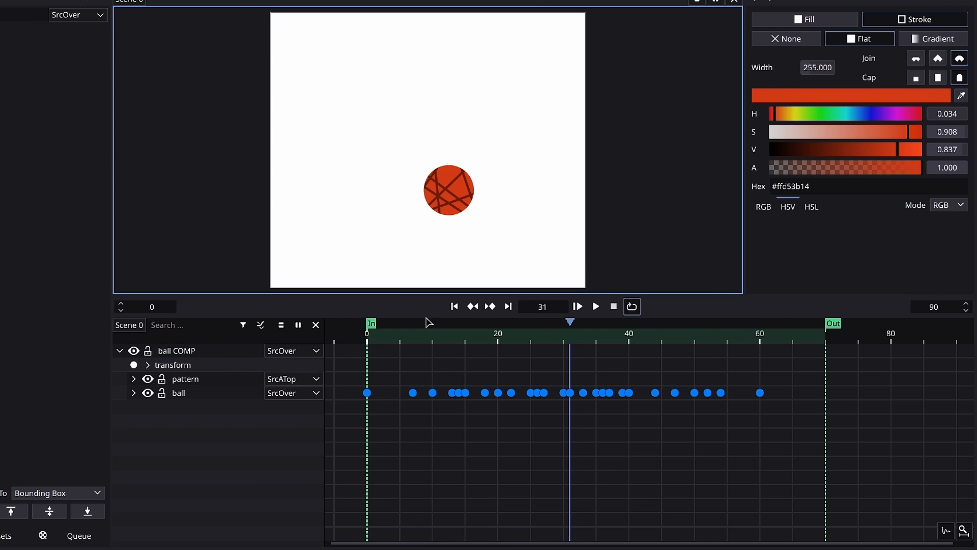
Expand the pattern's transform properties and add a parent transform effect to it
{"action": "left_click", "coordinate": [134, 378]}
{"action": "left_click", "coordinate": [165, 386]}
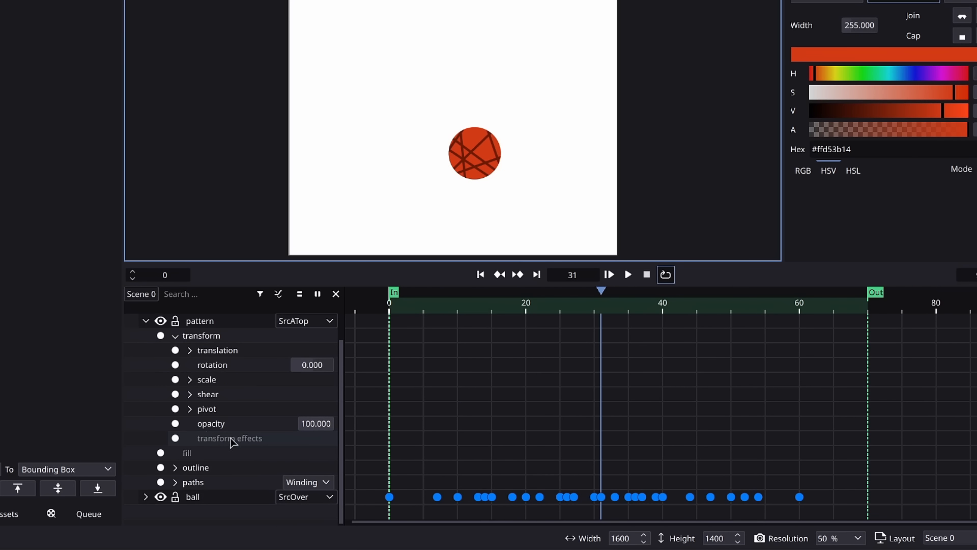
{"action": "right_click", "coordinate": [232, 437]}
{"action": "left_click", "coordinate": [293, 512]}
{"action": "left_click", "coordinate": [190, 438]}
{"action": "scroll", "coordinate": [219, 445], "scroll_direction": "down", "scroll_amount": 1}
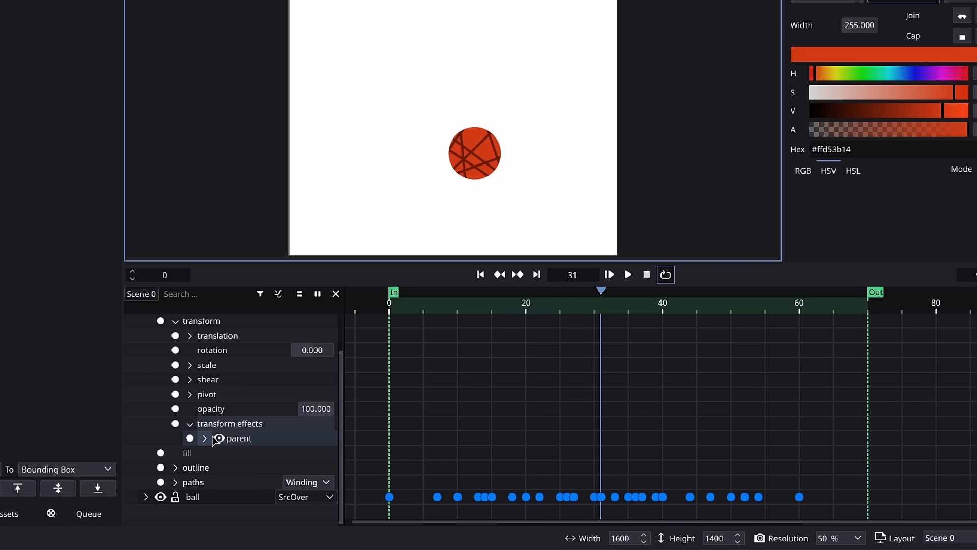
Set the parent effect's target to ball and collapse the pattern's properties
{"action": "left_click", "coordinate": [204, 438]}
{"action": "scroll", "coordinate": [234, 417], "scroll_direction": "down", "scroll_amount": 2}
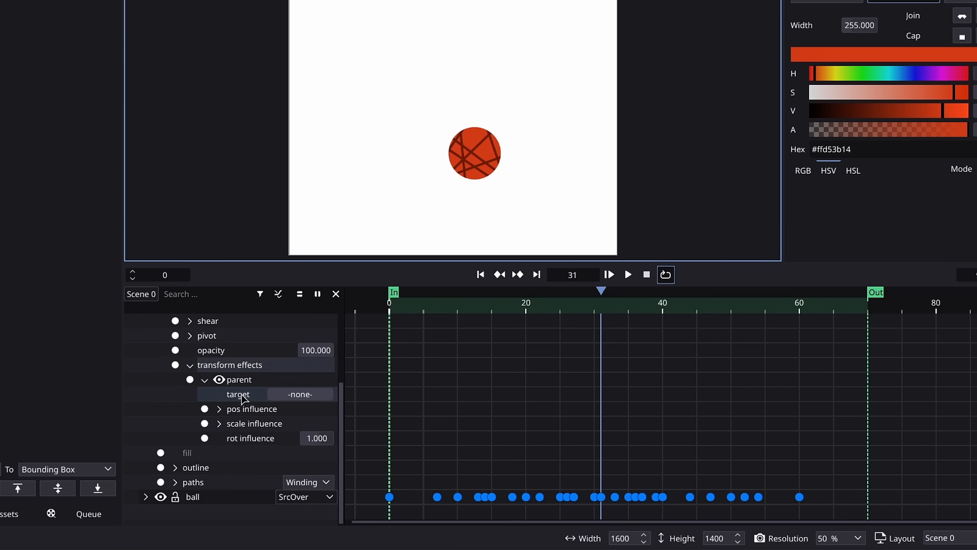
{"action": "left_click", "coordinate": [295, 397]}
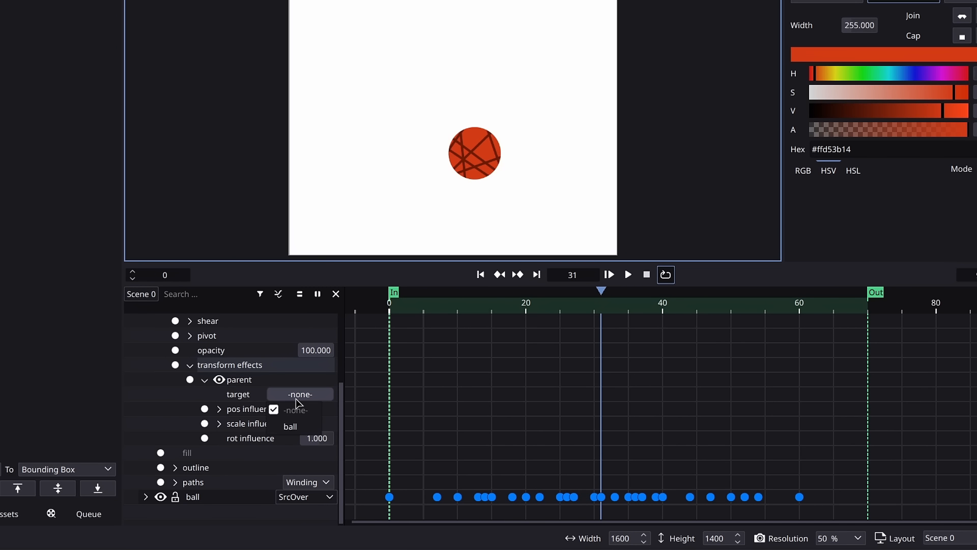
{"action": "left_click", "coordinate": [304, 426]}
{"action": "scroll", "coordinate": [244, 365], "scroll_direction": "up", "scroll_amount": 3}
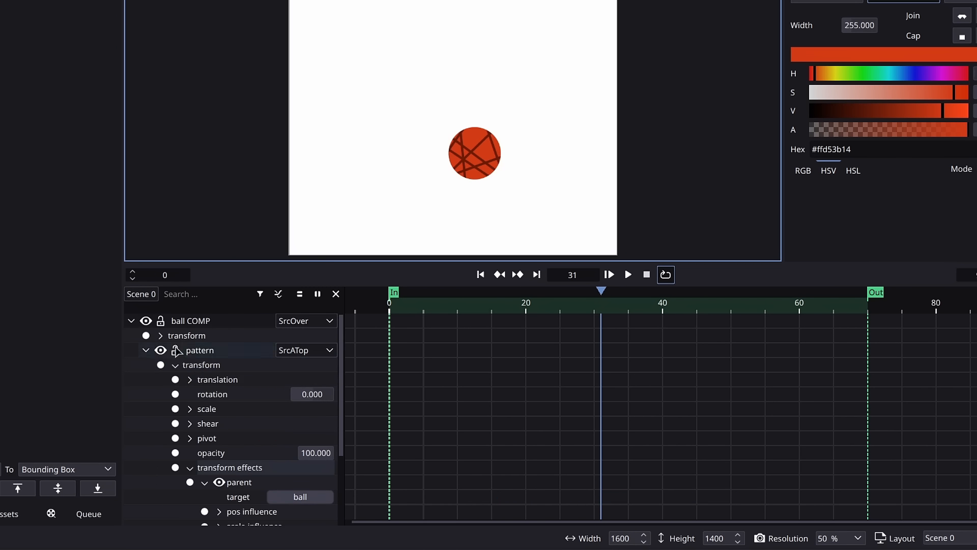
{"action": "left_click", "coordinate": [146, 350]}
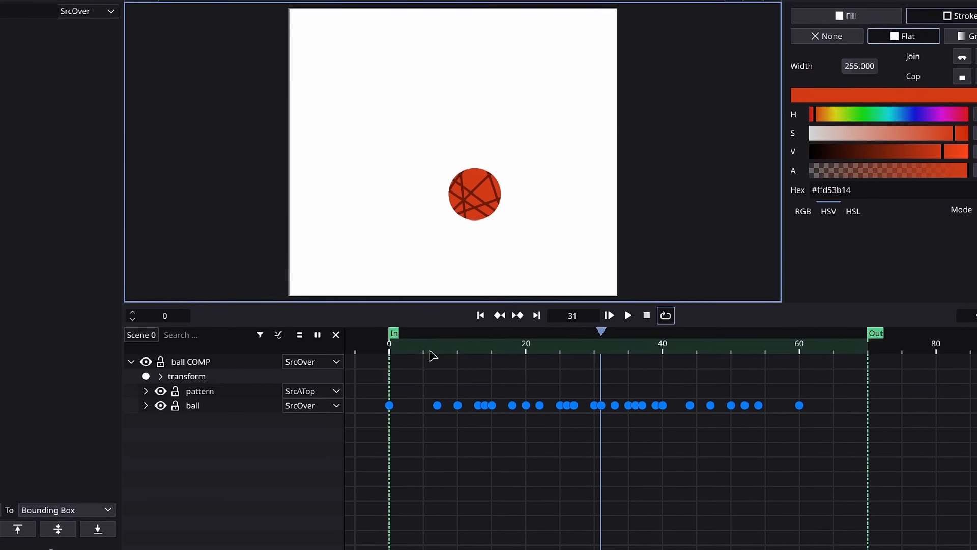
Scrub through the timeline and play the animation to check how the pattern follows the ball
{"action": "left_click_drag", "start_coordinate": [431, 346], "coordinate": [687, 381]}
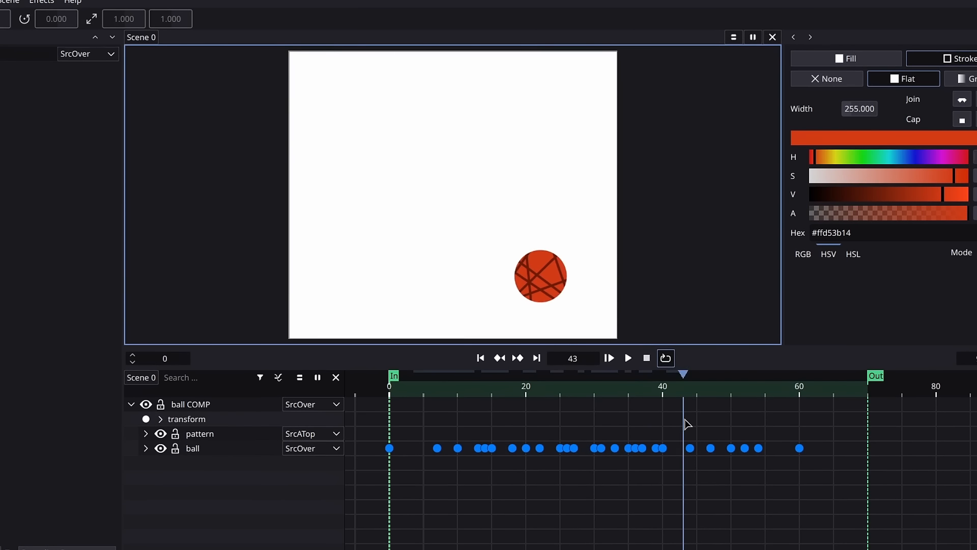
{"action": "left_click_drag", "start_coordinate": [687, 424], "coordinate": [565, 419]}
{"action": "key", "text": "space"}
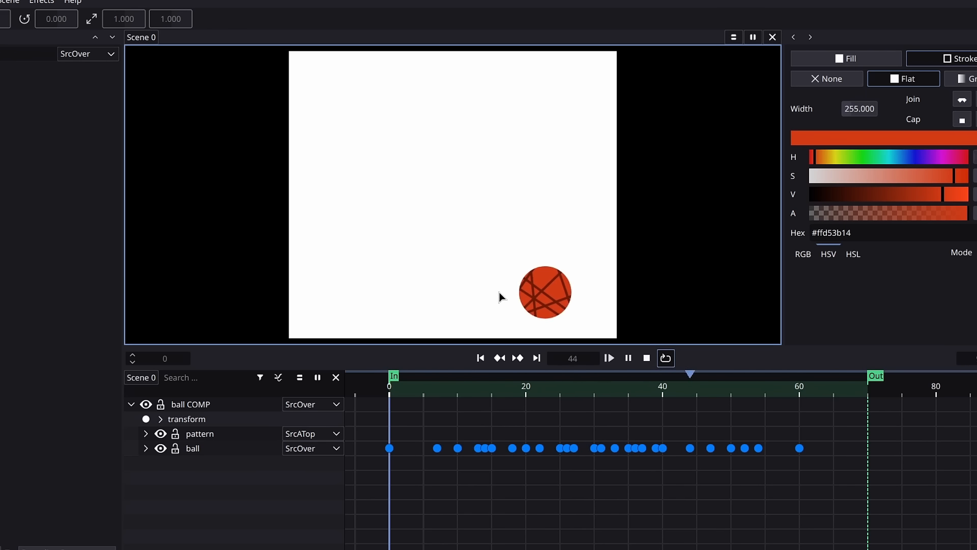
{"action": "key", "text": "space"}
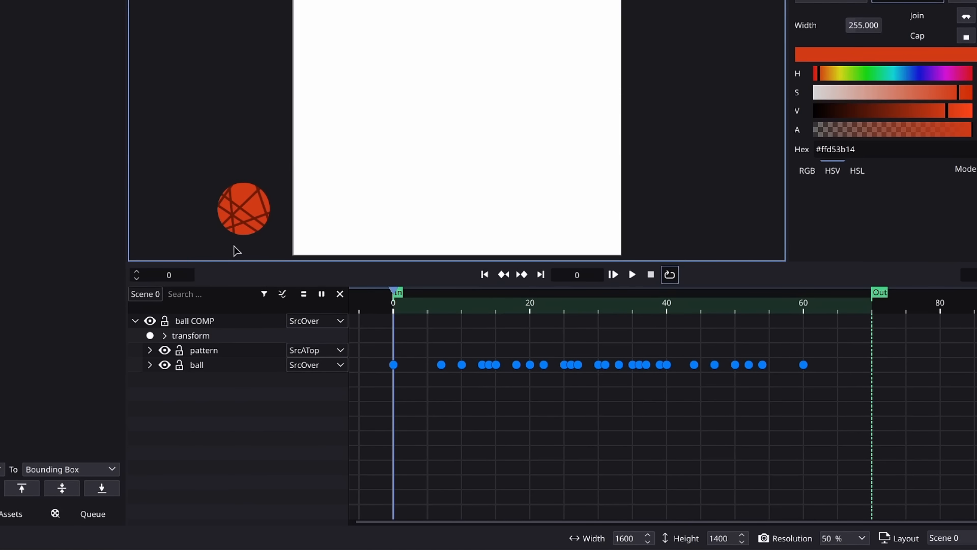
Expand the pattern's transform and add a rotation keyframe at frame 0
{"action": "left_click", "coordinate": [150, 350]}
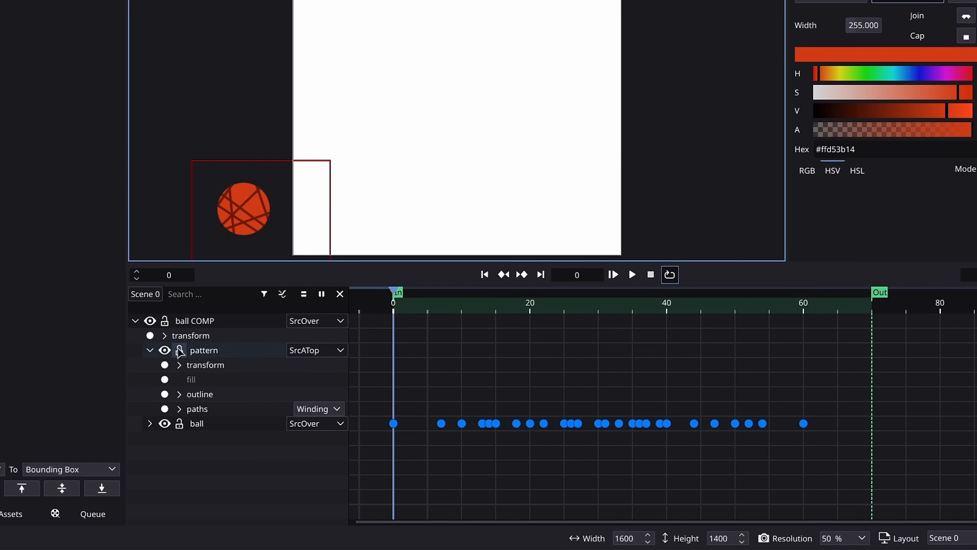
{"action": "left_click", "coordinate": [179, 365]}
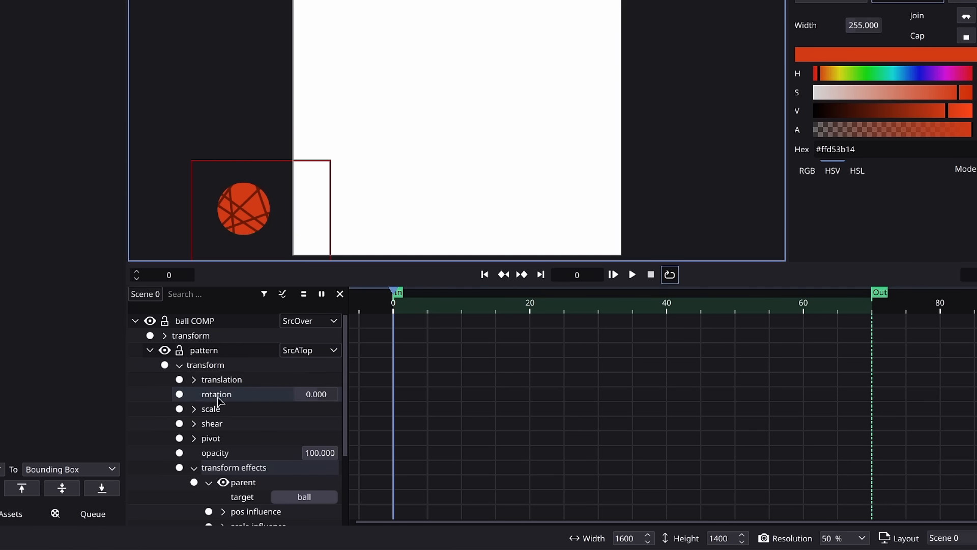
{"action": "left_click", "coordinate": [194, 394]}
{"action": "left_click", "coordinate": [406, 312]}
{"action": "left_click_drag", "start_coordinate": [405, 313], "coordinate": [394, 313]}
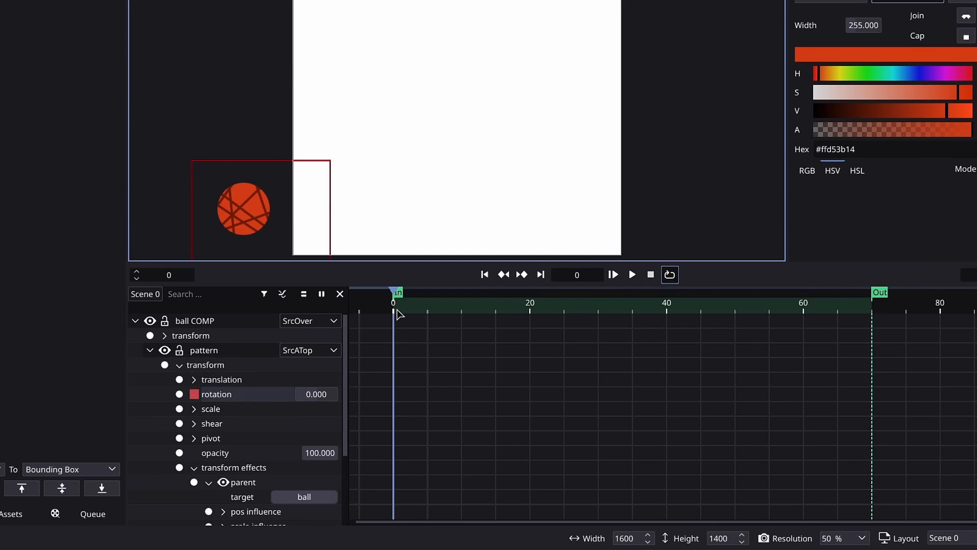
{"action": "left_click", "coordinate": [179, 395]}
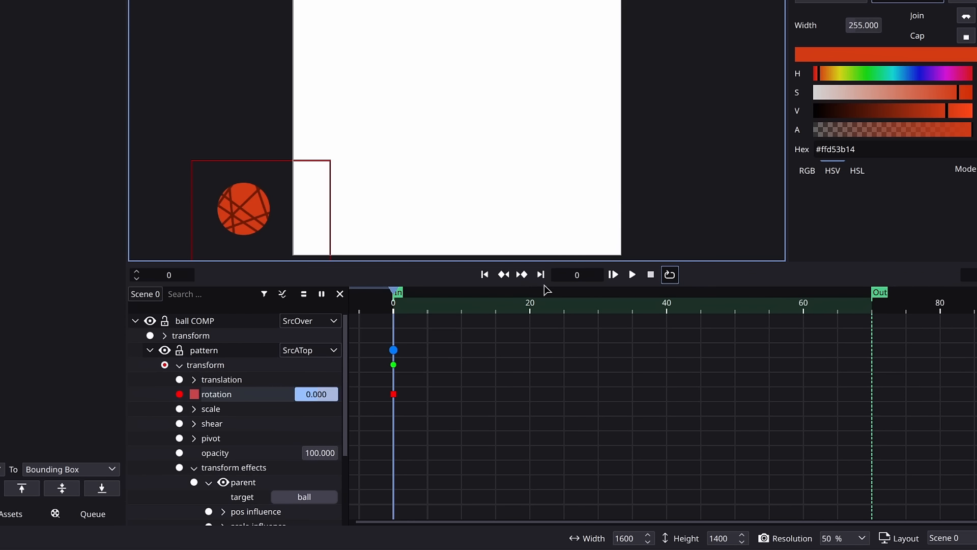
Go to frame 60, select the pattern and move its pivot to the centre of the ball
{"action": "left_click_drag", "start_coordinate": [478, 307], "coordinate": [804, 349]}
{"action": "scroll", "coordinate": [297, 467], "scroll_direction": "down", "scroll_amount": 3}
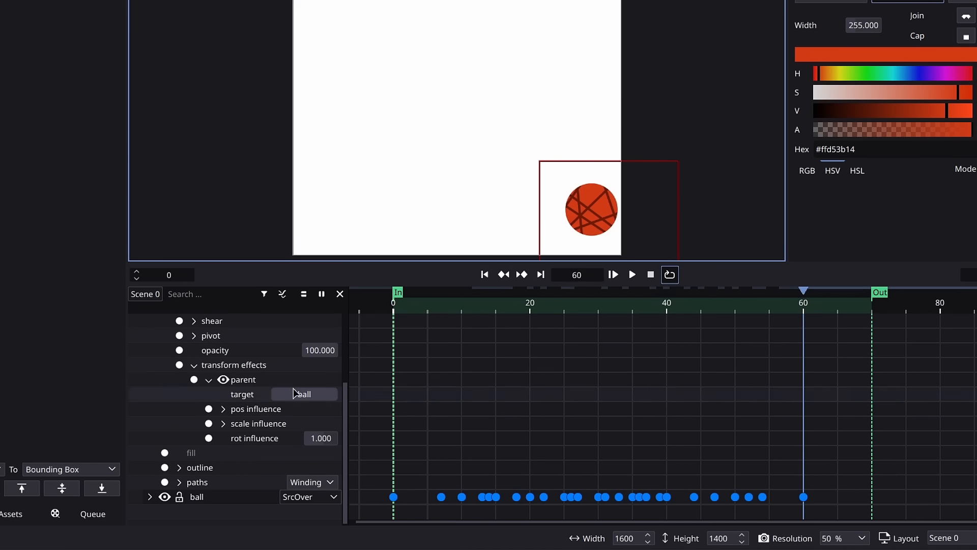
{"action": "scroll", "coordinate": [293, 388], "scroll_direction": "up", "scroll_amount": 3}
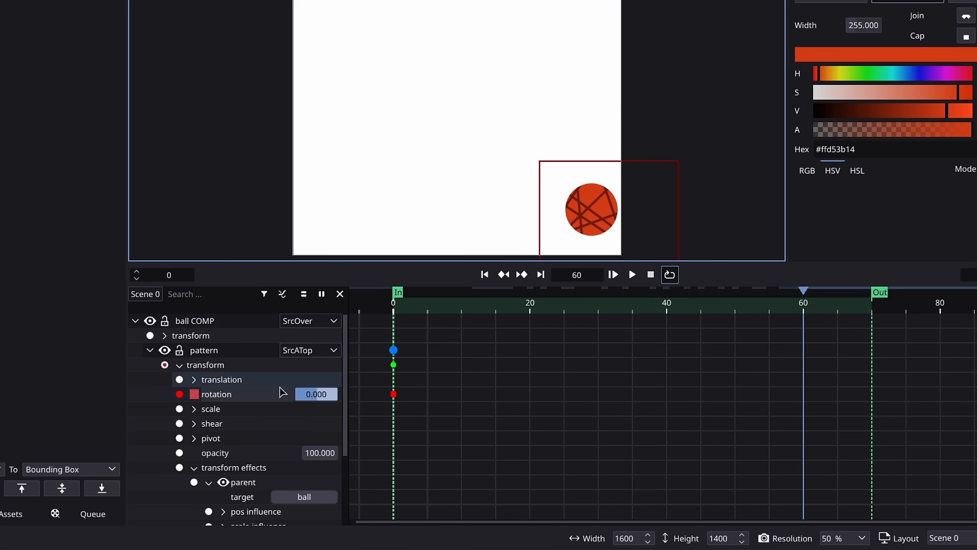
{"action": "left_click", "coordinate": [216, 350]}
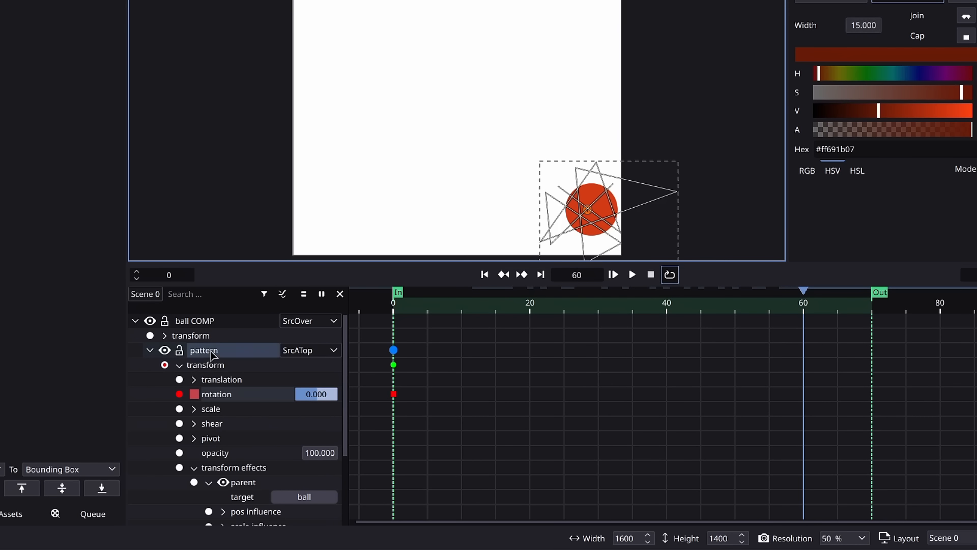
{"action": "left_click", "coordinate": [592, 210]}
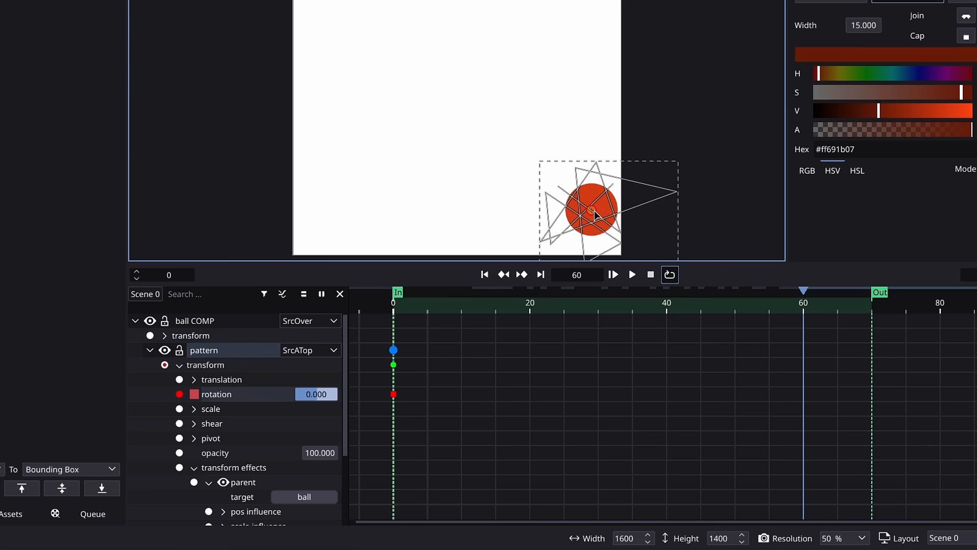
Set the pattern's rotation to 600 at frame 60, deselect it and scrub through the spin
{"action": "left_click", "coordinate": [322, 394]}
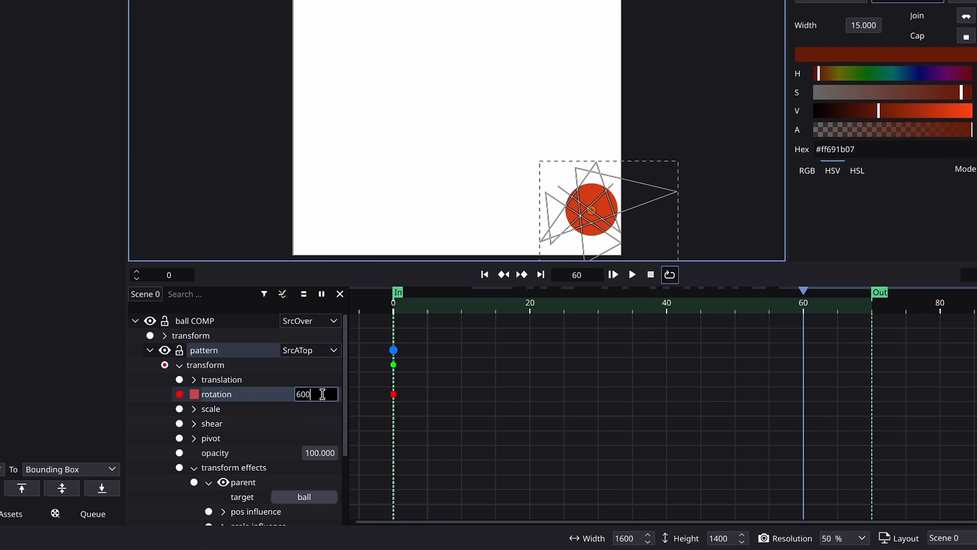
{"action": "type", "text": "600"}
{"action": "key", "text": "Return"}
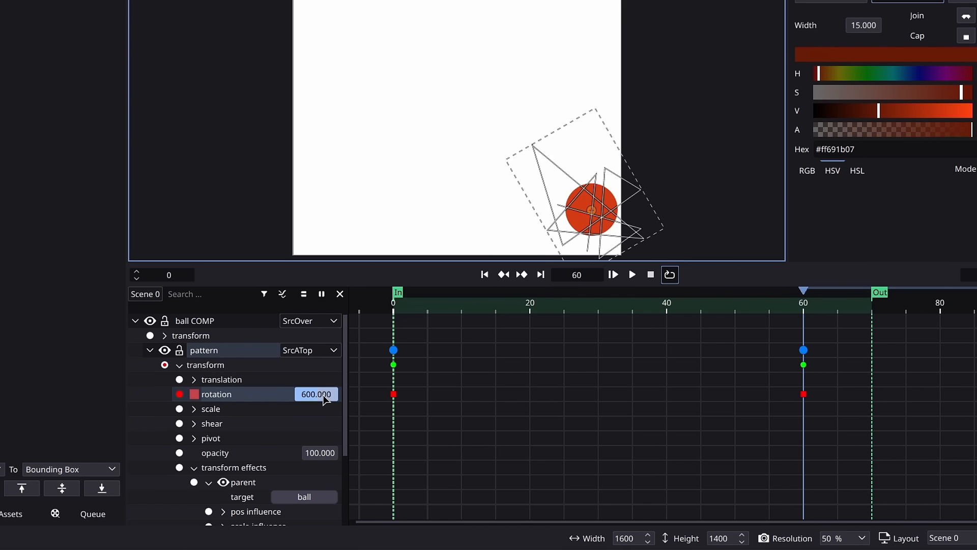
{"action": "left_click", "coordinate": [339, 175]}
{"action": "left_click_drag", "start_coordinate": [401, 305], "coordinate": [796, 394]}
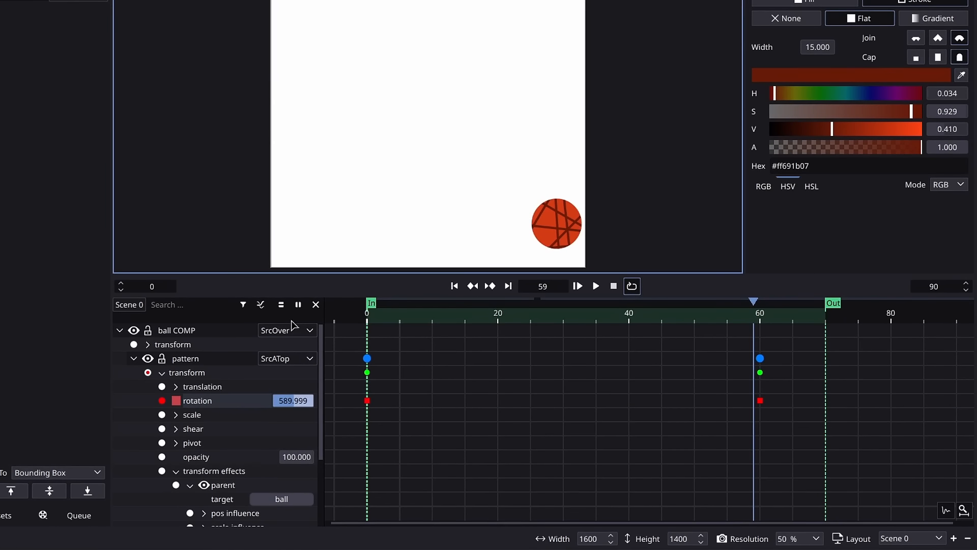
Ease the pattern's frame 60 rotation keyframe in the graph, extending its incoming handle back to about frame 37, and preview the animation
{"action": "left_click", "coordinate": [261, 304]}
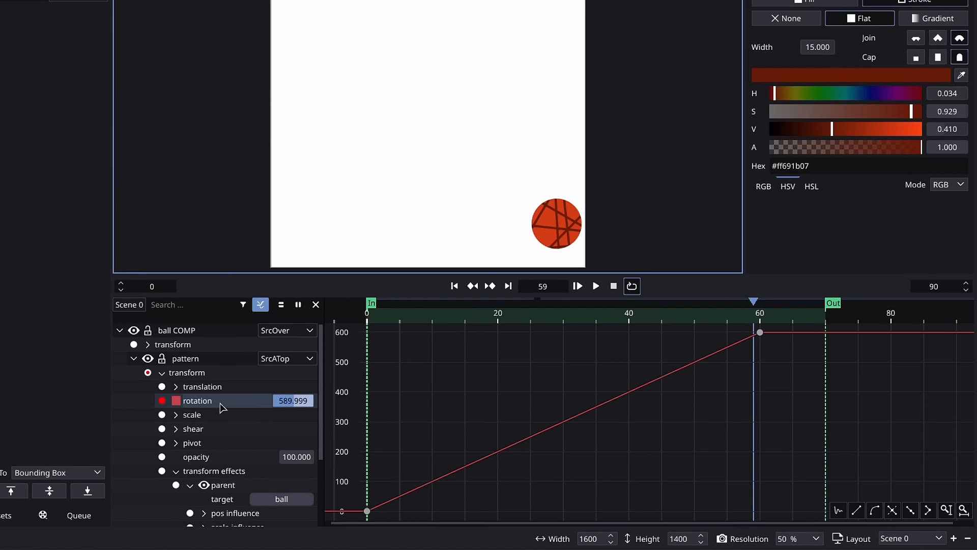
{"action": "left_click_drag", "start_coordinate": [770, 347], "coordinate": [744, 325]}
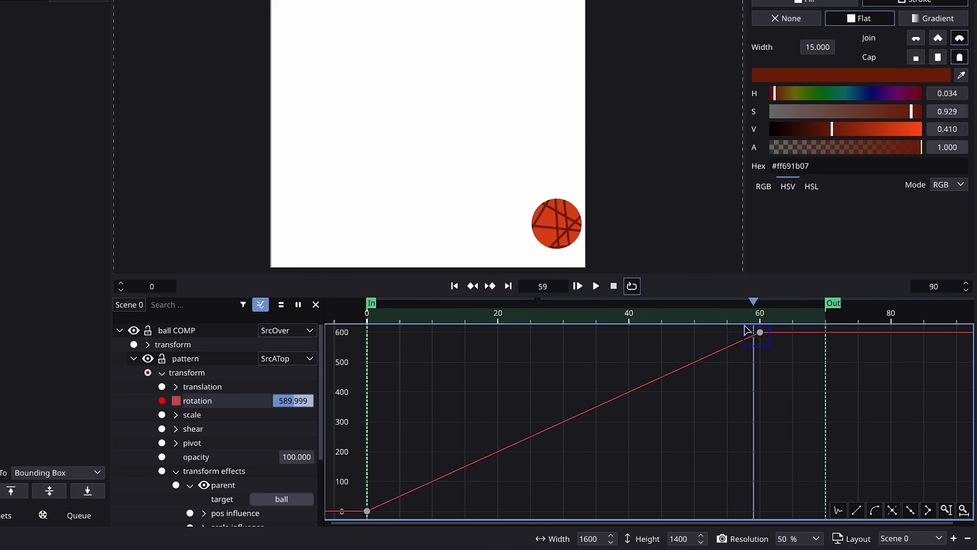
{"action": "left_click", "coordinate": [910, 511]}
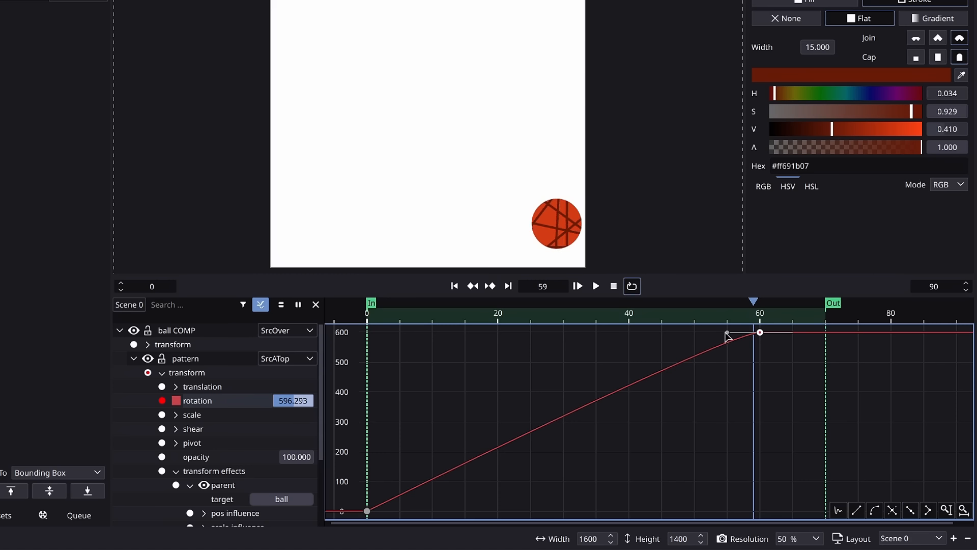
{"action": "left_click_drag", "start_coordinate": [727, 333], "coordinate": [610, 333]}
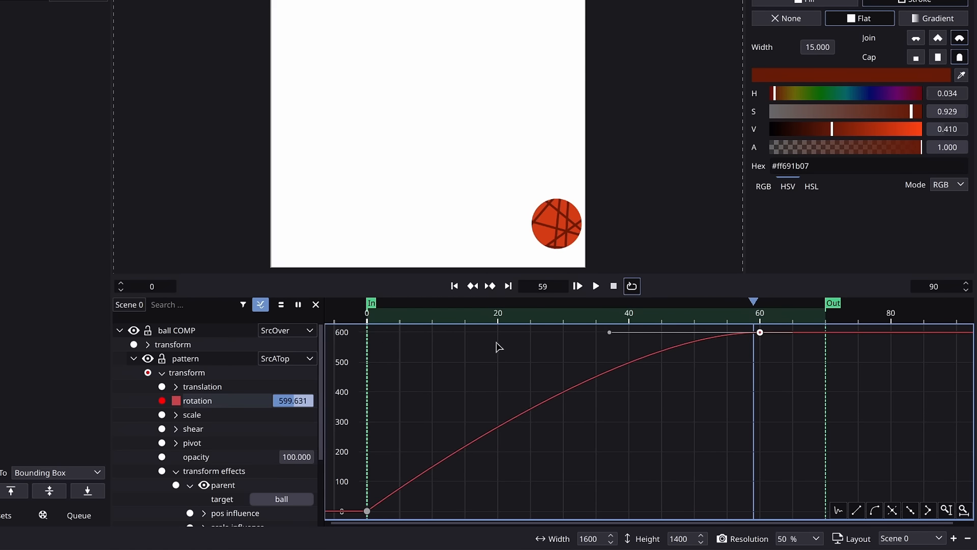
{"action": "key", "text": "space"}
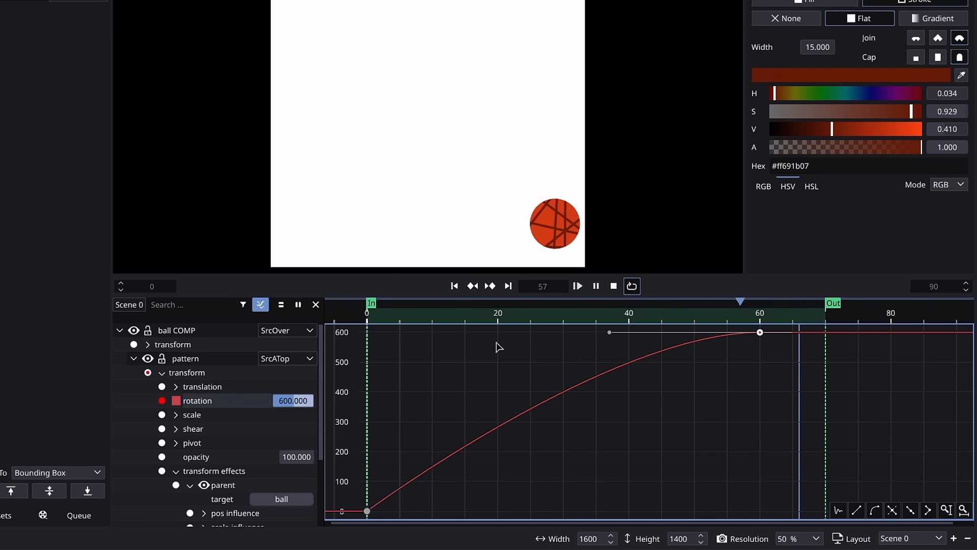
{"action": "key", "text": "space"}
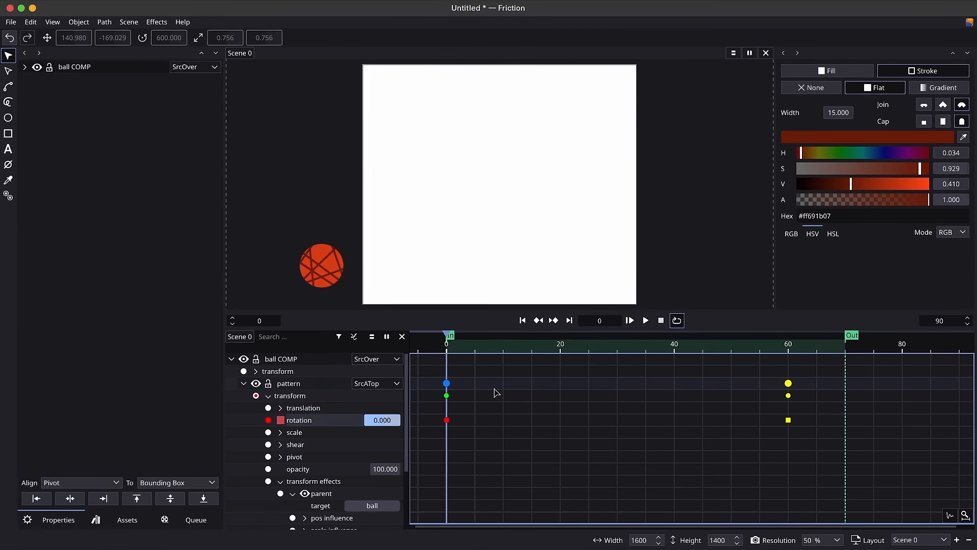